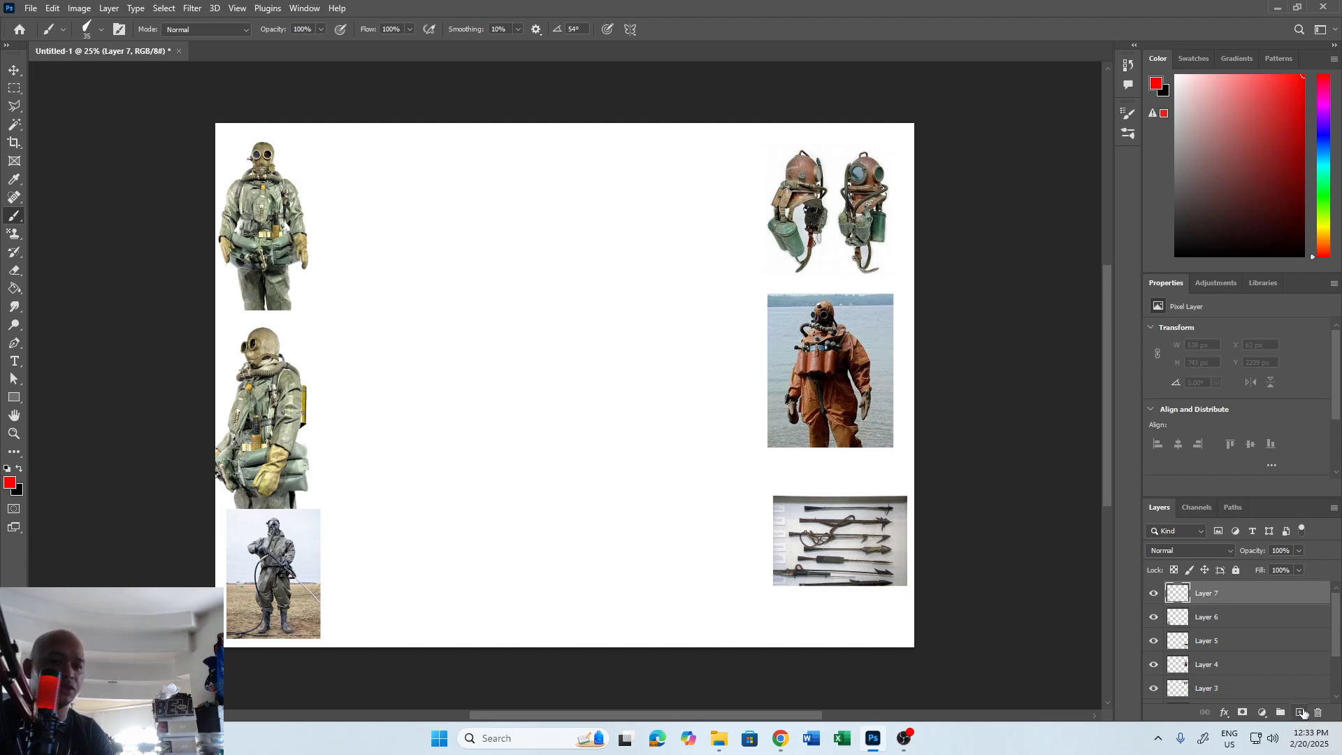
# Reset the foreground and background colors to the default black and white.
pyautogui.press('d')
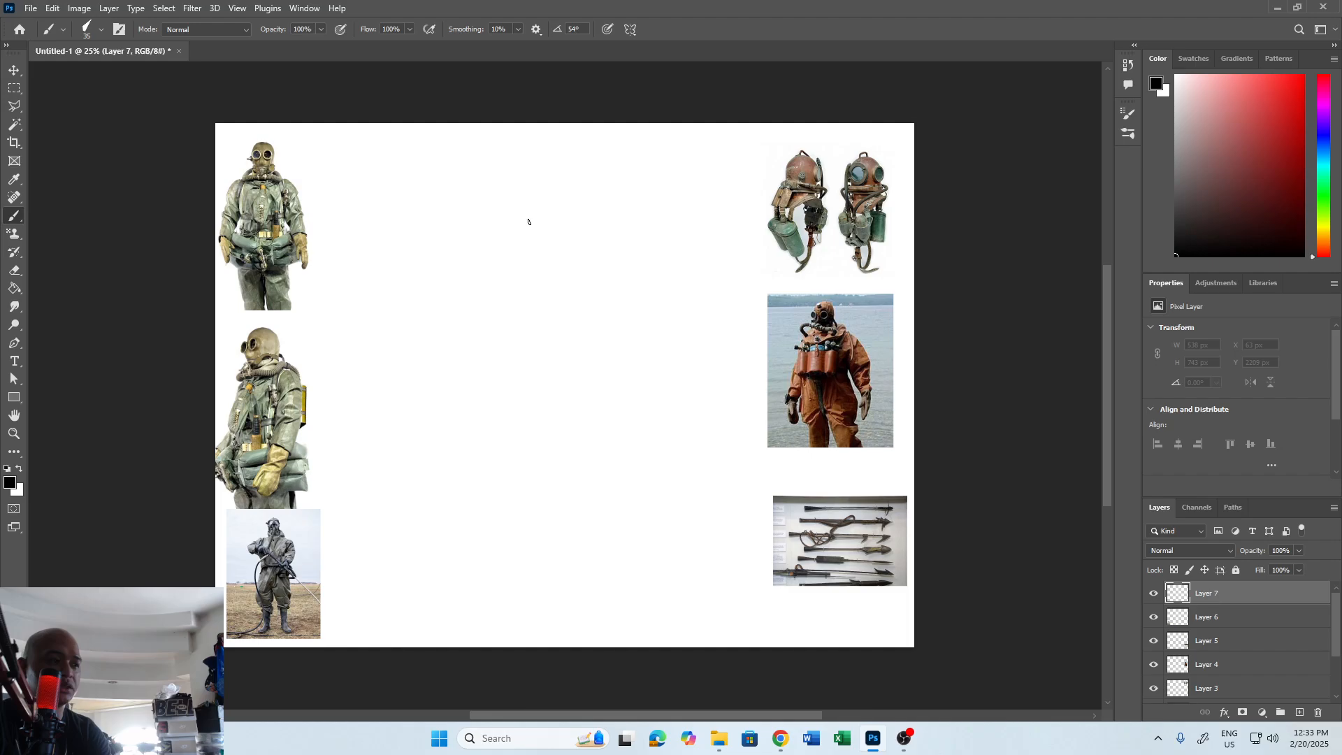
pyautogui.hotkey('ctrl', 'z')
pyautogui.moveTo(535, 219)
pyautogui.mouseDown()
pyautogui.moveTo(586, 193)
pyautogui.moveTo(594, 210)
pyautogui.mouseUp()
pyautogui.hotkey('ctrl', 'z')
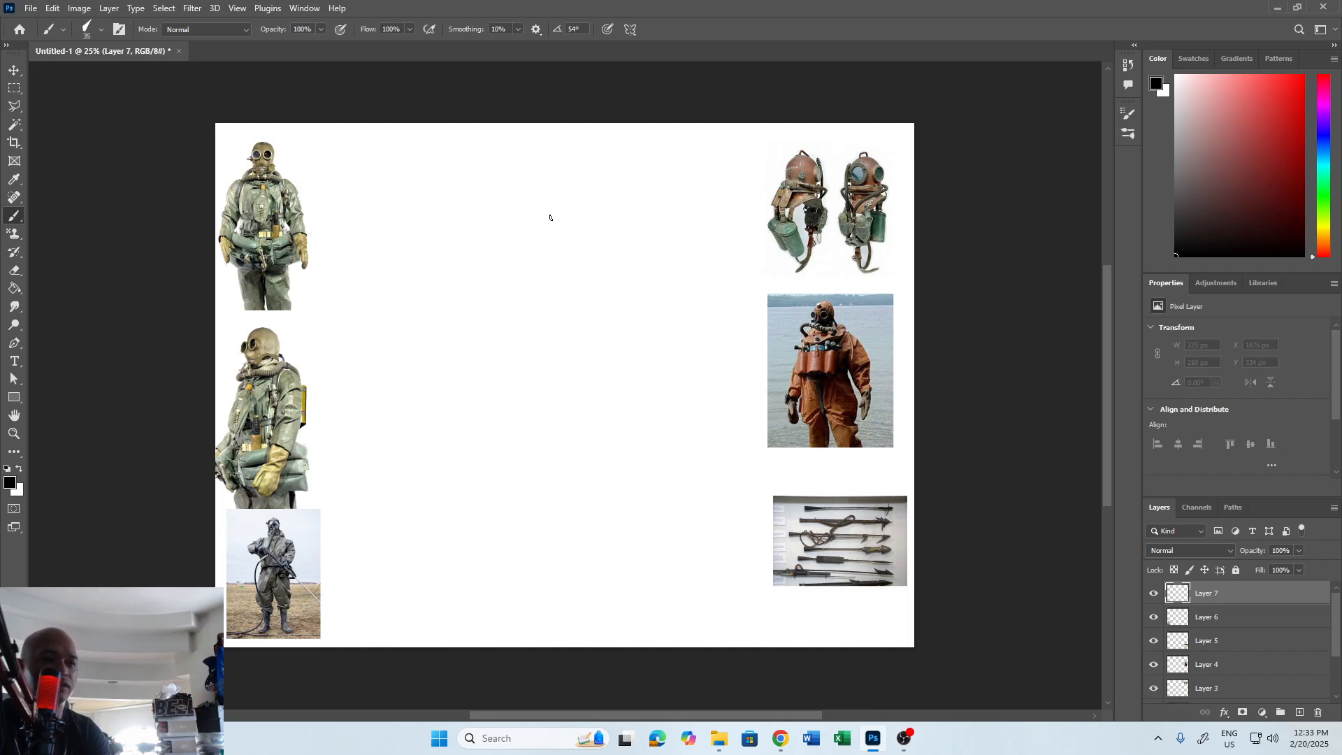
pyautogui.moveTo(539, 212)
pyautogui.mouseDown()
pyautogui.moveTo(600, 204)
pyautogui.moveTo(532, 208)
pyautogui.moveTo(533, 242)
pyautogui.mouseUp()
pyautogui.hotkey('ctrl', 'z')
pyautogui.hotkey('ctrl', 'z')
pyautogui.hotkey('ctrl', 'z')
# Sketch the diver's round helmet in black in the upper middle of the canvas, between the reference photos.
pyautogui.moveTo(529, 192)
pyautogui.mouseDown()
pyautogui.moveTo(541, 244)
pyautogui.moveTo(594, 225)
pyautogui.moveTo(576, 244)
pyautogui.moveTo(555, 246)
pyautogui.moveTo(588, 224)
pyautogui.moveTo(586, 253)
pyautogui.mouseUp()
pyautogui.moveTo(599, 208); pyautogui.dragTo(582, 250)
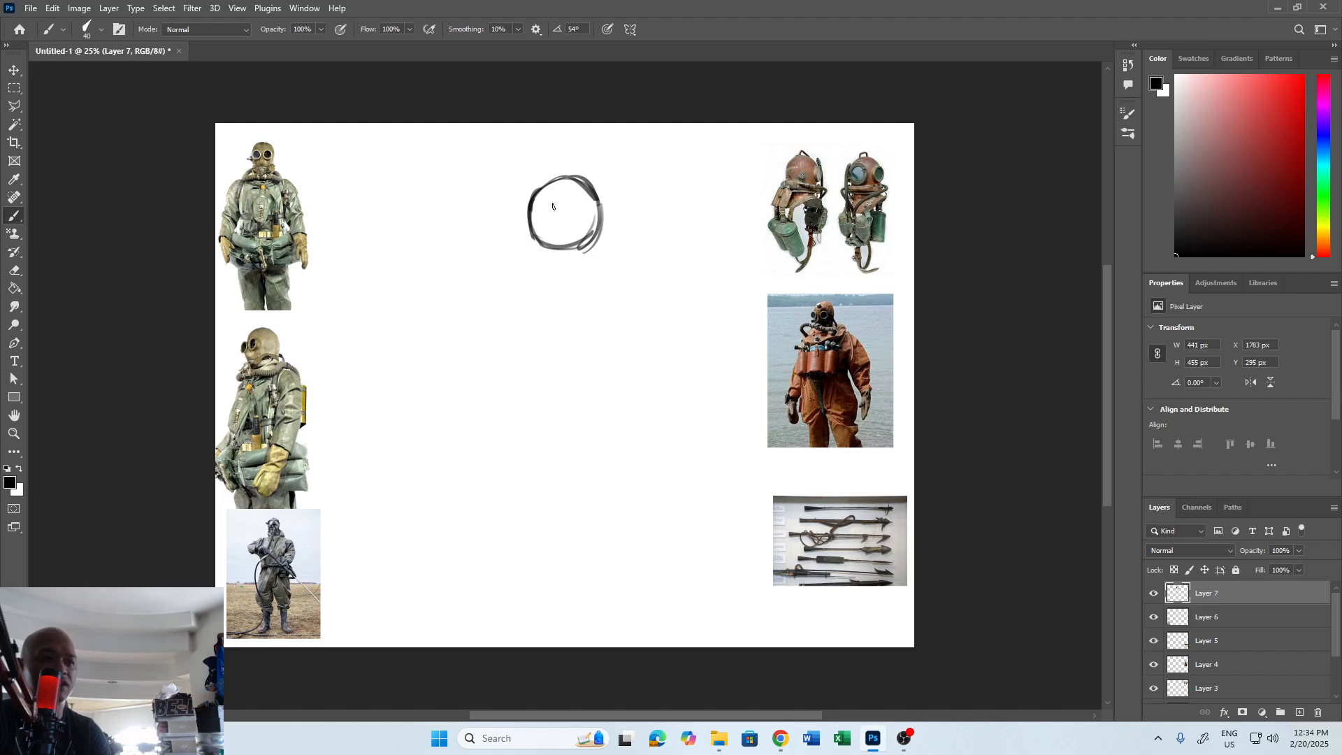
pyautogui.moveTo(311, 180)
pyautogui.mouseDown()
pyautogui.moveTo(419, 383)
pyautogui.moveTo(482, 378)
pyautogui.moveTo(420, 584)
pyautogui.mouseUp()
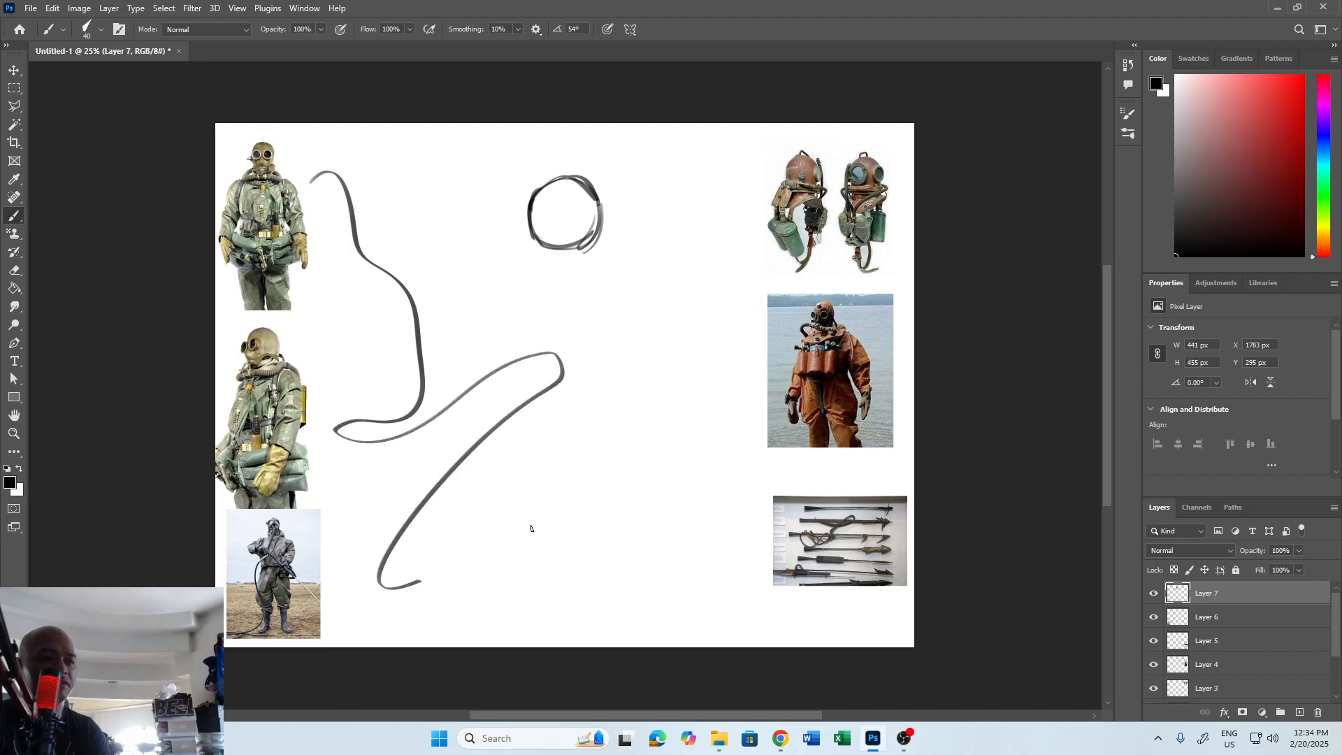
pyautogui.moveTo(532, 530)
pyautogui.mouseDown()
pyautogui.moveTo(723, 446)
pyautogui.moveTo(741, 231)
pyautogui.mouseUp()
pyautogui.hotkey('ctrl', 'z')
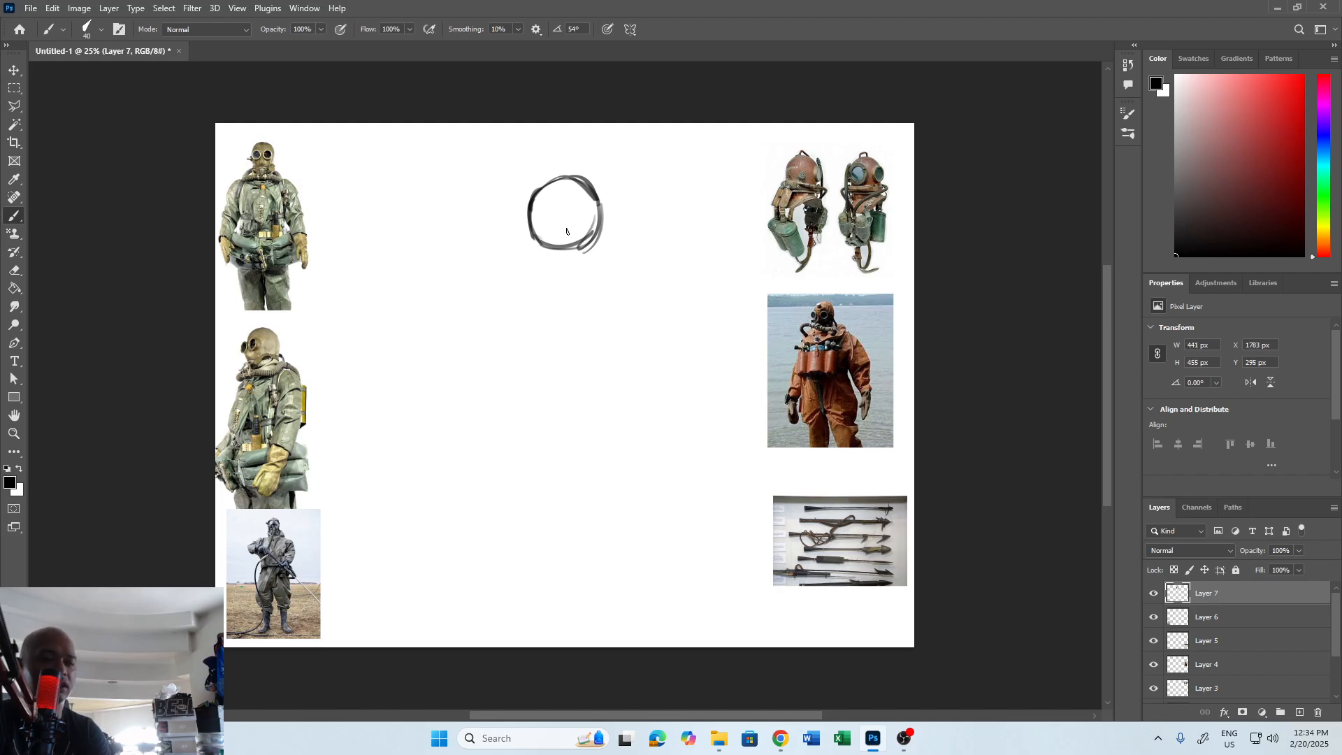
pyautogui.moveTo(579, 213); pyautogui.dragTo(572, 215)
pyautogui.hotkey('ctrl', 'z')
pyautogui.hotkey('ctrl', 'z')
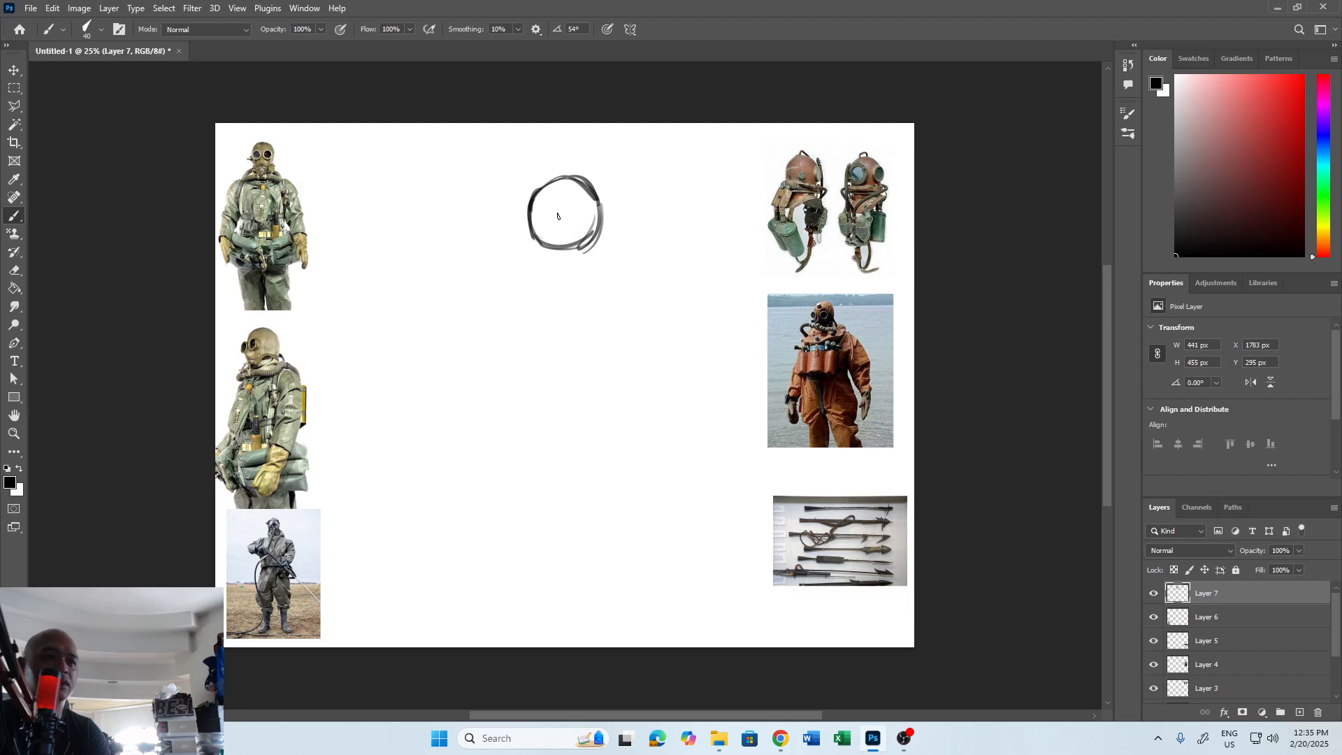
pyautogui.moveTo(558, 207)
pyautogui.mouseDown()
pyautogui.moveTo(548, 232)
pyautogui.moveTo(544, 204)
pyautogui.moveTo(563, 203)
pyautogui.moveTo(559, 235)
pyautogui.mouseUp()
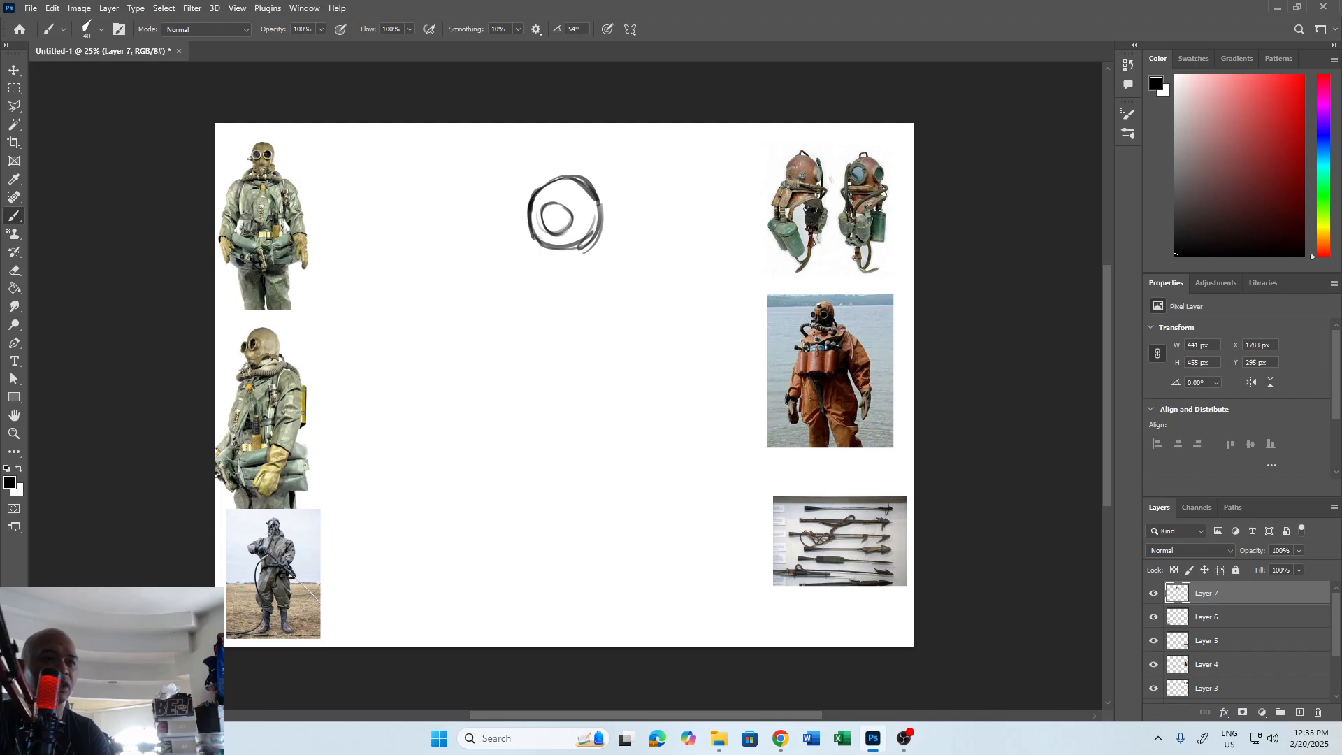
pyautogui.hotkey('ctrl', 'z')
# Draw a round viewport inside the helmet, then rough in the helmet's base line and a rectangular neck panel below it.
pyautogui.moveTo(570, 214)
pyautogui.mouseDown()
pyautogui.moveTo(551, 230)
pyautogui.moveTo(572, 238)
pyautogui.moveTo(559, 199)
pyautogui.moveTo(559, 239)
pyautogui.moveTo(584, 220)
pyautogui.mouseUp()
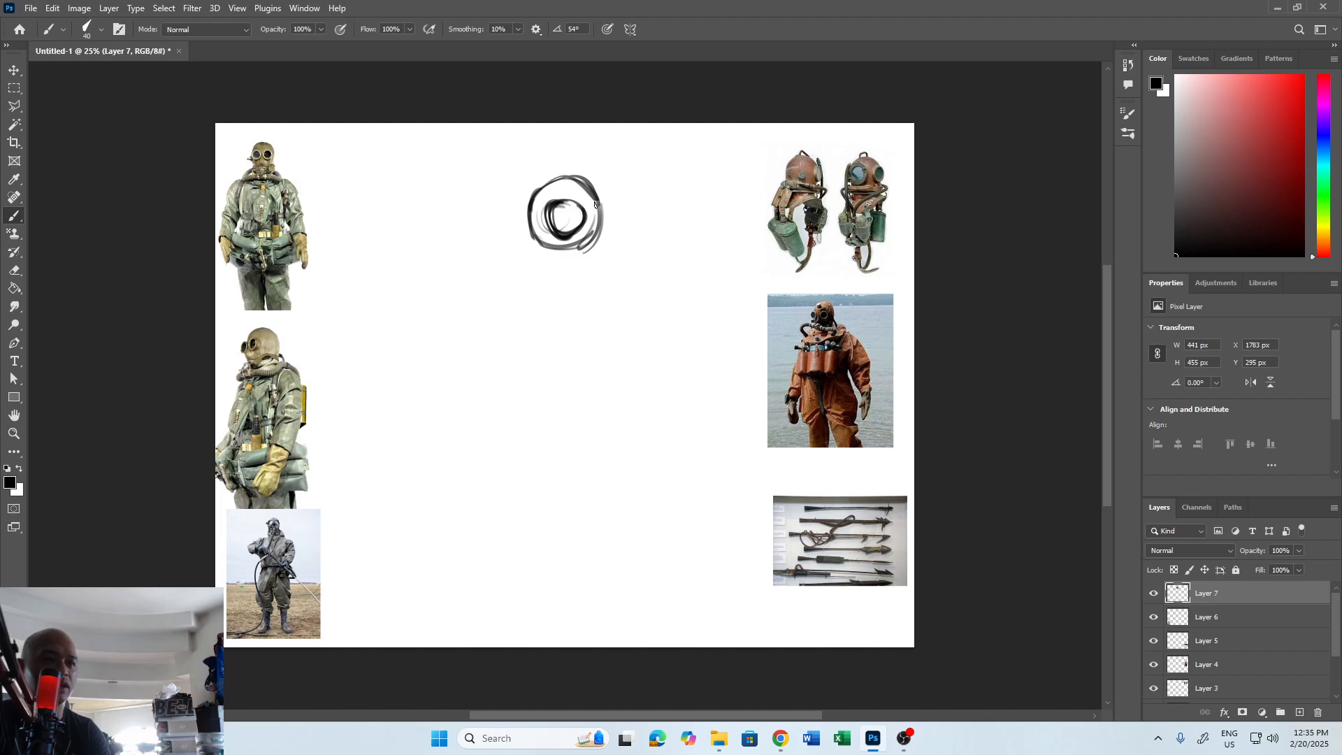
pyautogui.moveTo(601, 204)
pyautogui.mouseDown()
pyautogui.moveTo(544, 224)
pyautogui.moveTo(527, 207)
pyautogui.moveTo(548, 244)
pyautogui.moveTo(594, 233)
pyautogui.moveTo(536, 237)
pyautogui.moveTo(599, 230)
pyautogui.moveTo(578, 240)
pyautogui.moveTo(595, 242)
pyautogui.moveTo(541, 255)
pyautogui.moveTo(602, 226)
pyautogui.moveTo(565, 209)
pyautogui.moveTo(583, 167)
pyautogui.moveTo(560, 245)
pyautogui.moveTo(547, 245)
pyautogui.moveTo(599, 234)
pyautogui.moveTo(546, 246)
pyautogui.moveTo(608, 234)
pyautogui.moveTo(551, 298)
pyautogui.mouseUp()
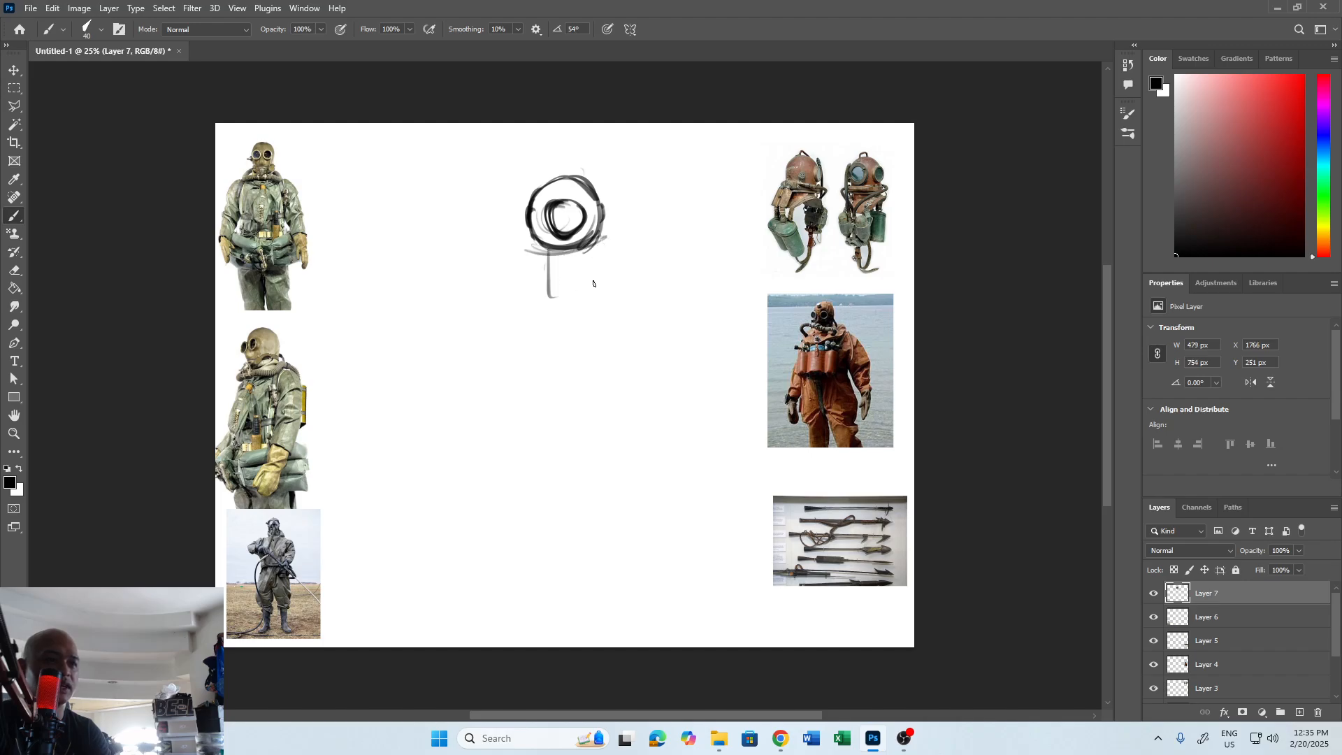
pyautogui.moveTo(586, 252); pyautogui.dragTo(588, 295)
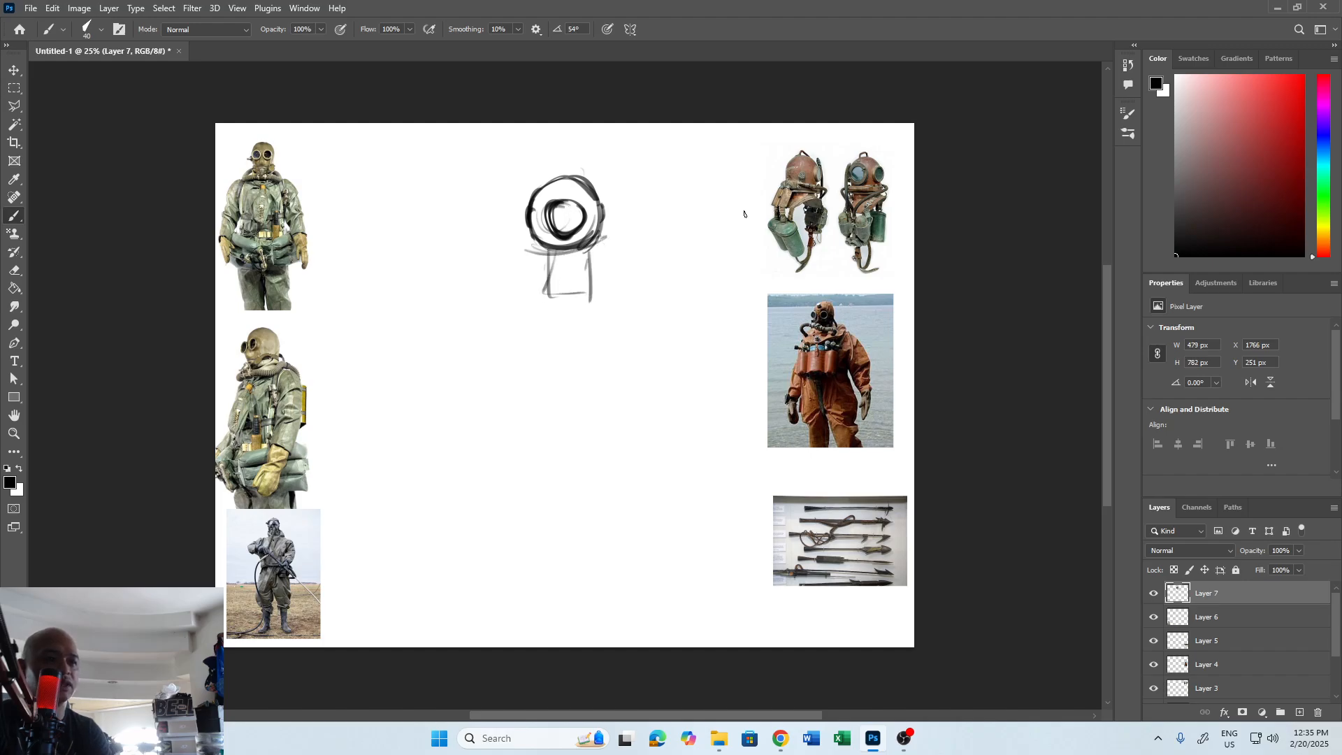
pyautogui.moveTo(617, 235); pyautogui.dragTo(727, 219)
pyautogui.hotkey('ctrl', 'z')
pyautogui.moveTo(531, 271); pyautogui.dragTo(371, 237)
pyautogui.hotkey('ctrl', 'z')
pyautogui.moveTo(617, 263); pyautogui.dragTo(753, 365)
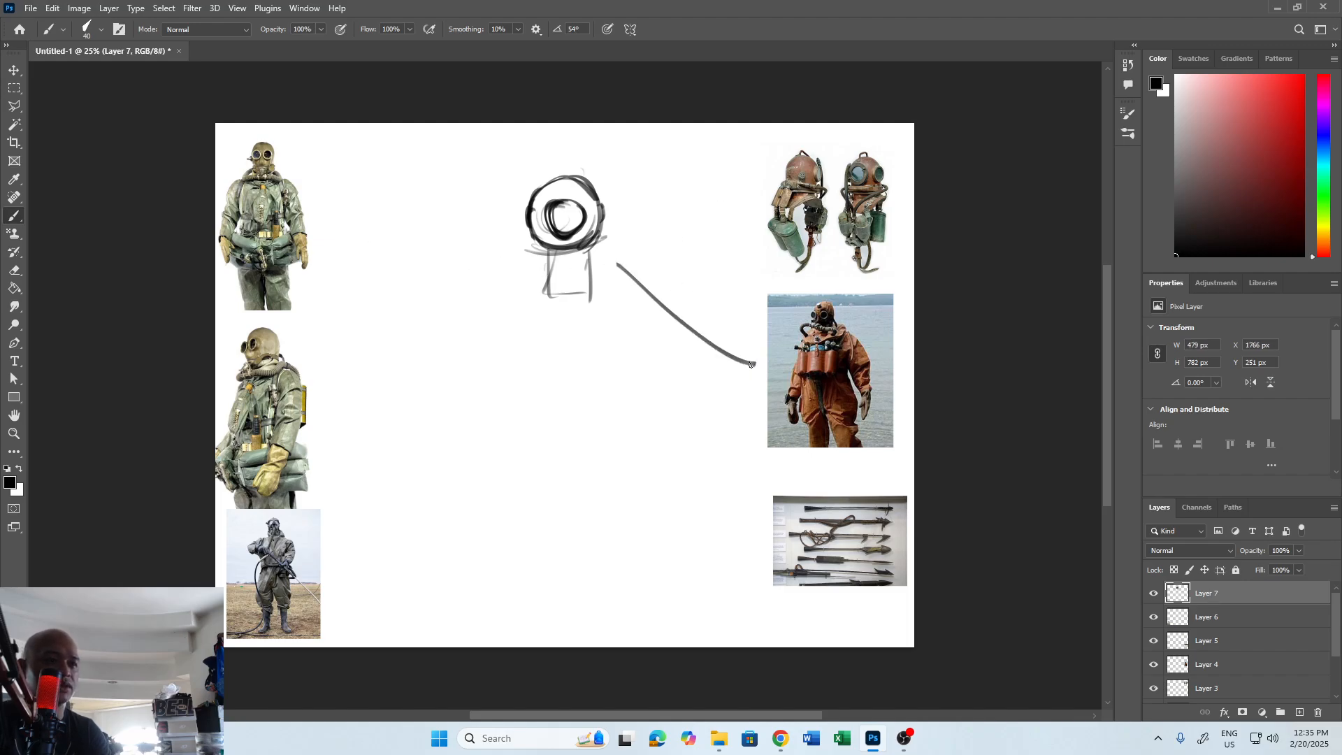
pyautogui.hotkey('ctrl', 'z')
pyautogui.moveTo(520, 260); pyautogui.dragTo(346, 435)
pyautogui.hotkey('ctrl', 'z')
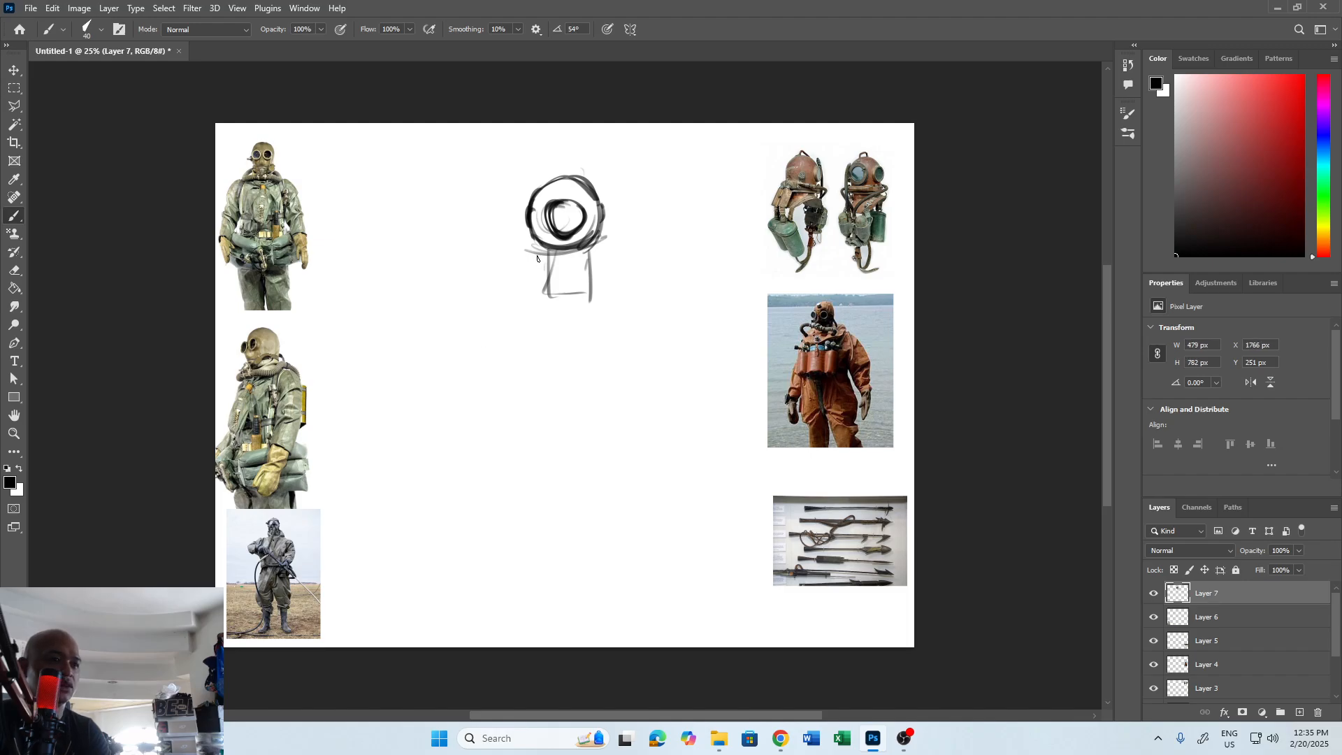
# Sketch sloping shoulders and a torso outline tapering down to a curved waistline beneath the helmet.
pyautogui.moveTo(538, 262); pyautogui.dragTo(496, 270)
pyautogui.moveTo(600, 242); pyautogui.dragTo(630, 269)
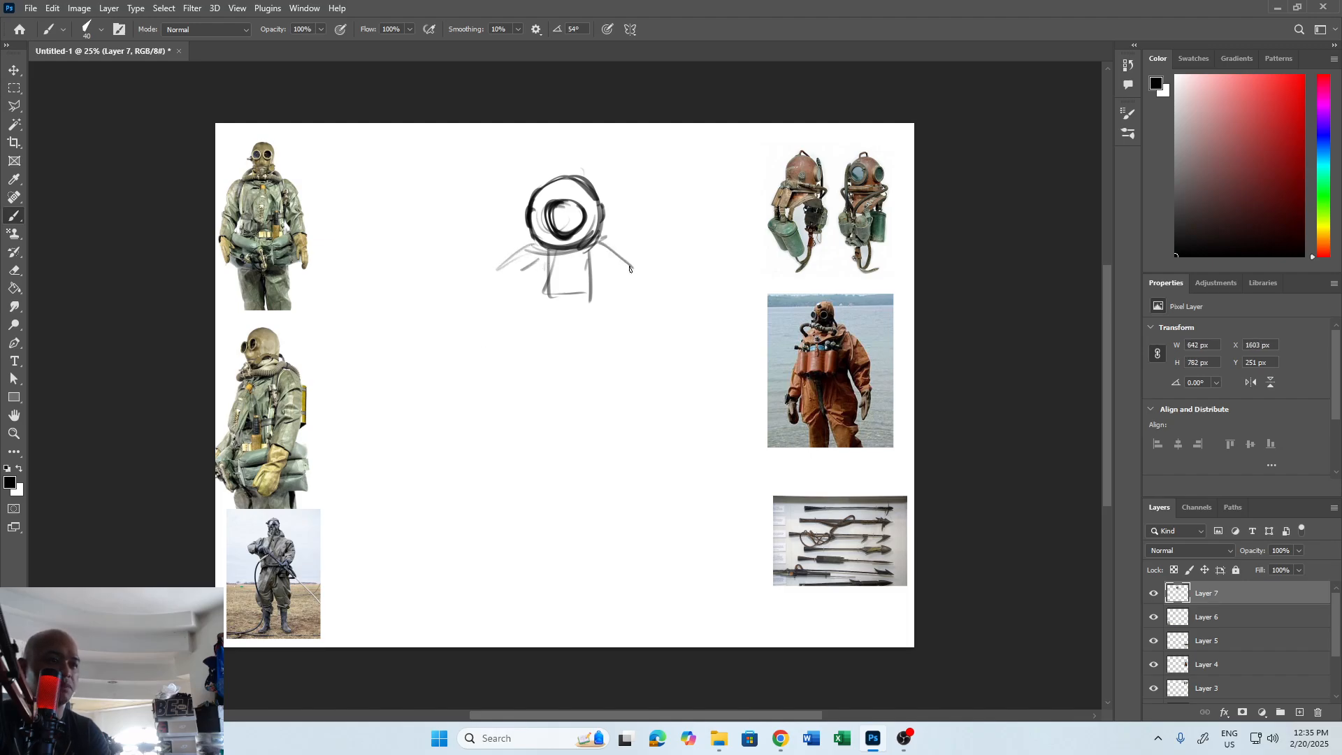
pyautogui.moveTo(536, 246)
pyautogui.mouseDown()
pyautogui.moveTo(502, 270)
pyautogui.moveTo(503, 342)
pyautogui.moveTo(562, 364)
pyautogui.mouseUp()
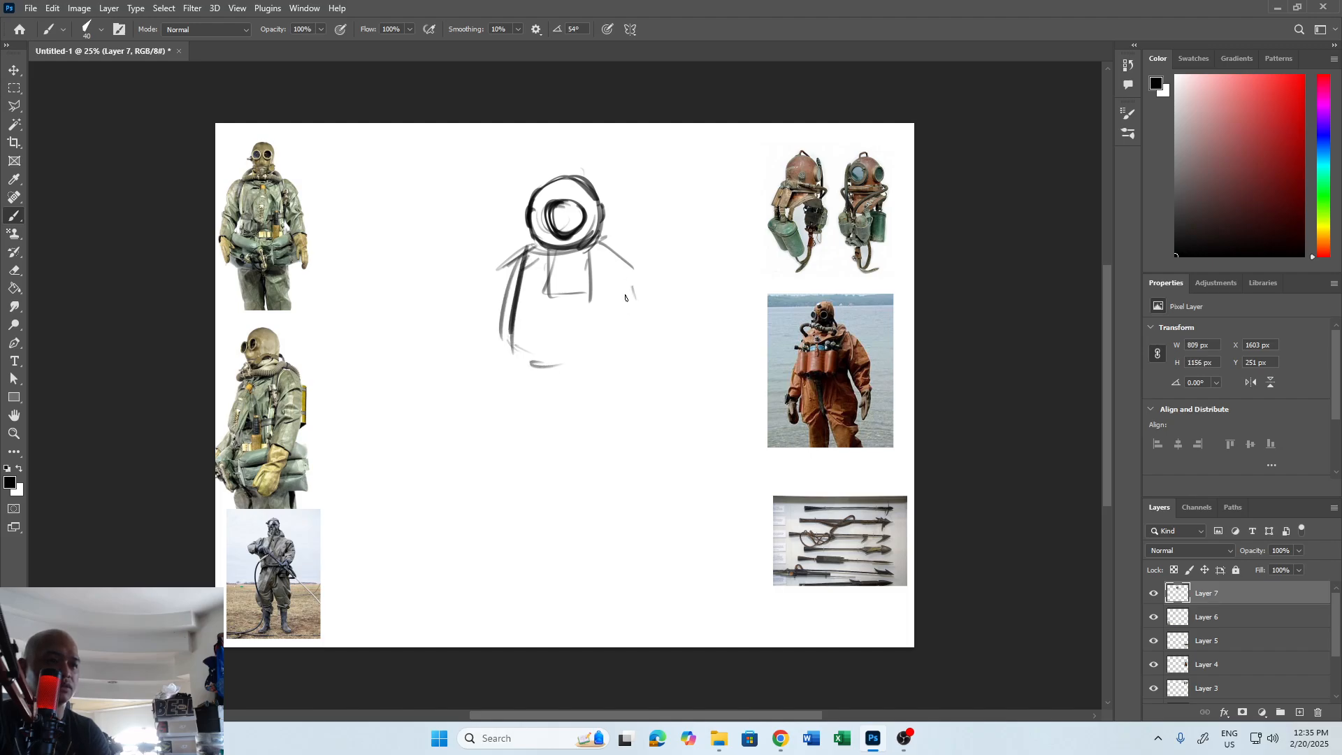
pyautogui.moveTo(615, 250); pyautogui.dragTo(633, 369)
pyautogui.moveTo(516, 346)
pyautogui.mouseDown()
pyautogui.moveTo(640, 334)
pyautogui.moveTo(559, 371)
pyautogui.moveTo(611, 356)
pyautogui.mouseUp()
# Draw the shoulder collar flaps on both sides of the neck panel and strengthen their outlines.
pyautogui.moveTo(593, 266); pyautogui.dragTo(586, 325)
pyautogui.moveTo(548, 255)
pyautogui.mouseDown()
pyautogui.moveTo(587, 291)
pyautogui.moveTo(598, 251)
pyautogui.mouseUp()
pyautogui.moveTo(608, 231)
pyautogui.mouseDown()
pyautogui.moveTo(591, 251)
pyautogui.moveTo(525, 262)
pyautogui.moveTo(631, 262)
pyautogui.mouseUp()
pyautogui.moveTo(629, 263); pyautogui.dragTo(589, 288)
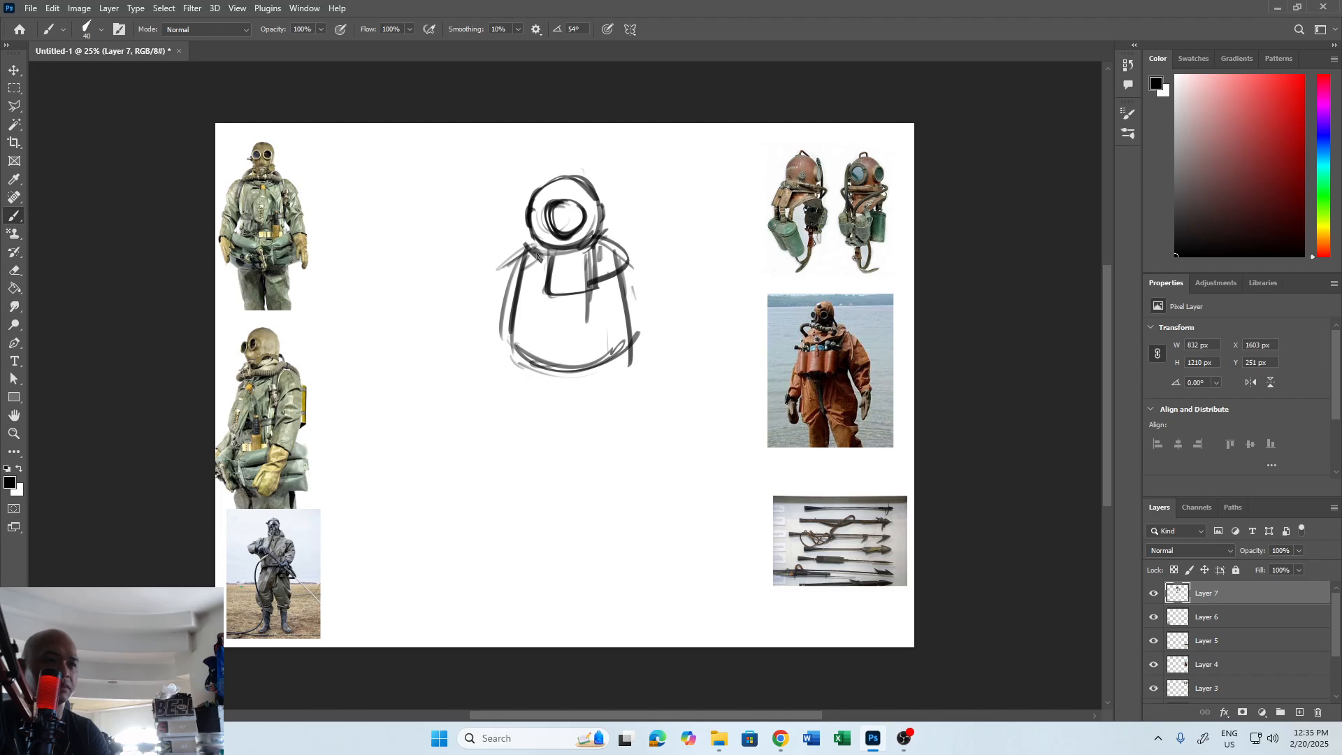
pyautogui.moveTo(533, 237); pyautogui.dragTo(515, 258)
pyautogui.moveTo(515, 261)
pyautogui.mouseDown()
pyautogui.moveTo(565, 287)
pyautogui.moveTo(552, 285)
pyautogui.mouseUp()
pyautogui.moveTo(605, 236)
pyautogui.mouseDown()
pyautogui.moveTo(589, 284)
pyautogui.moveTo(624, 255)
pyautogui.mouseUp()
pyautogui.moveTo(632, 260); pyautogui.dragTo(594, 279)
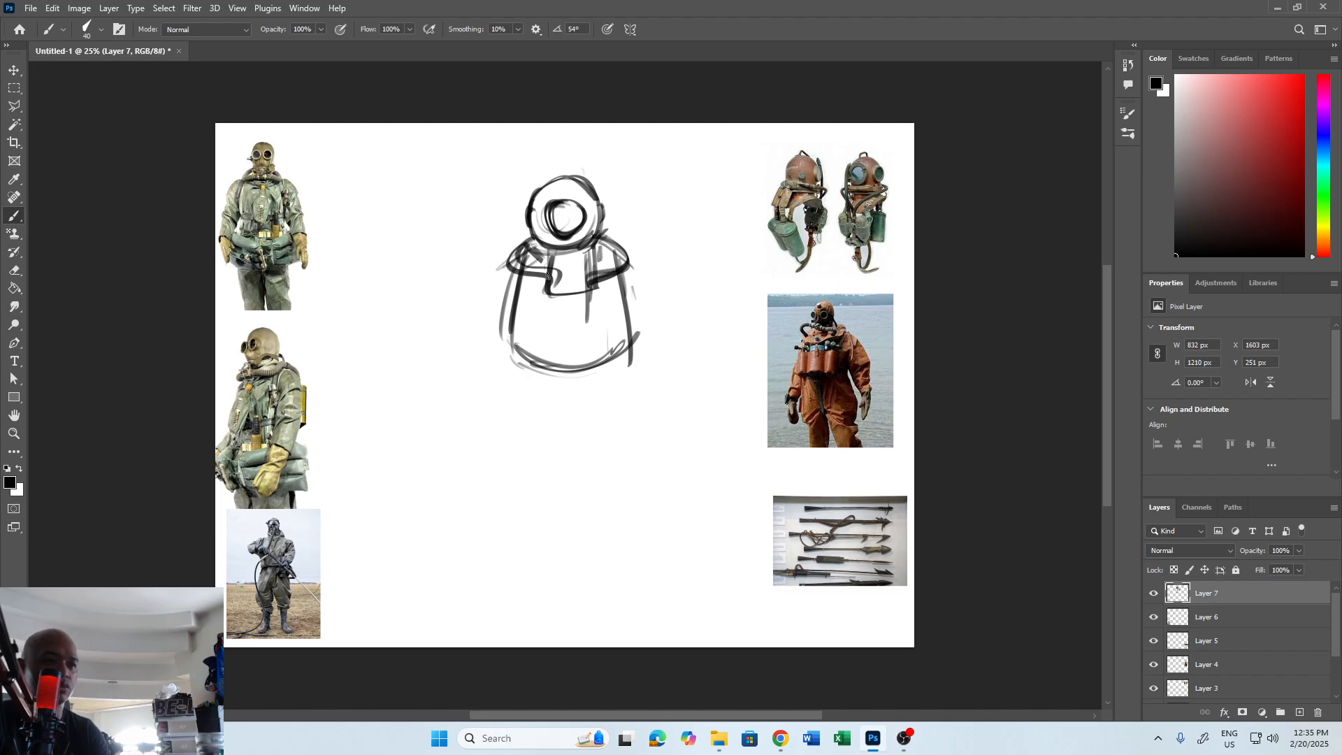
pyautogui.moveTo(527, 239); pyautogui.dragTo(512, 265)
pyautogui.moveTo(524, 274); pyautogui.dragTo(545, 280)
# Hatch the helmet's viewport and sketch the upright rounded tanks side by side across the chest.
pyautogui.moveTo(569, 205); pyautogui.dragTo(558, 231)
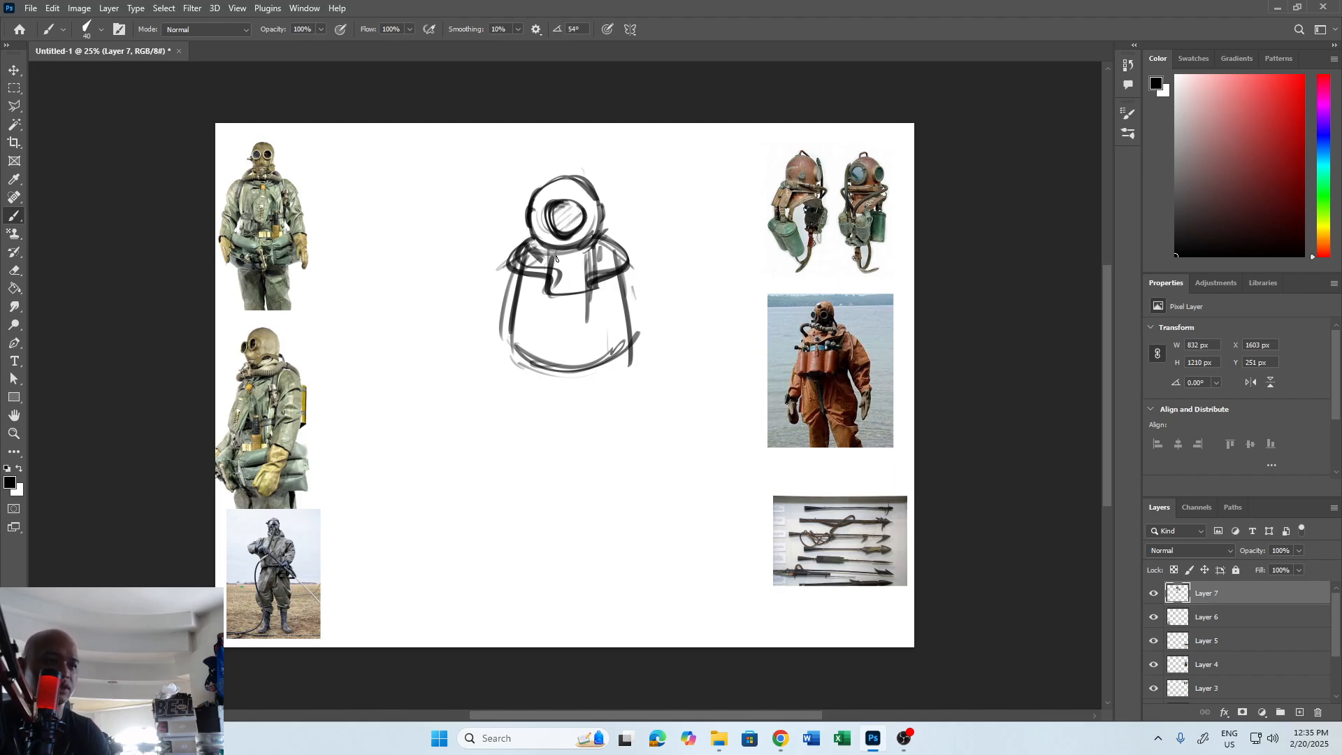
pyautogui.moveTo(558, 319); pyautogui.dragTo(545, 330)
pyautogui.moveTo(529, 321)
pyautogui.mouseDown()
pyautogui.moveTo(517, 353)
pyautogui.moveTo(567, 362)
pyautogui.mouseUp()
pyautogui.moveTo(619, 320); pyautogui.dragTo(612, 326)
pyautogui.moveTo(556, 303)
pyautogui.mouseDown()
pyautogui.moveTo(594, 292)
pyautogui.moveTo(556, 302)
pyautogui.moveTo(588, 304)
pyautogui.moveTo(550, 311)
pyautogui.moveTo(552, 337)
pyautogui.moveTo(593, 343)
pyautogui.mouseUp()
pyautogui.moveTo(596, 339); pyautogui.dragTo(606, 335)
pyautogui.moveTo(548, 290); pyautogui.dragTo(528, 327)
pyautogui.moveTo(529, 327); pyautogui.dragTo(554, 341)
pyautogui.moveTo(561, 300); pyautogui.dragTo(552, 343)
pyautogui.moveTo(539, 287); pyautogui.dragTo(527, 333)
pyautogui.moveTo(601, 286); pyautogui.dragTo(618, 326)
pyautogui.moveTo(591, 340); pyautogui.dragTo(604, 332)
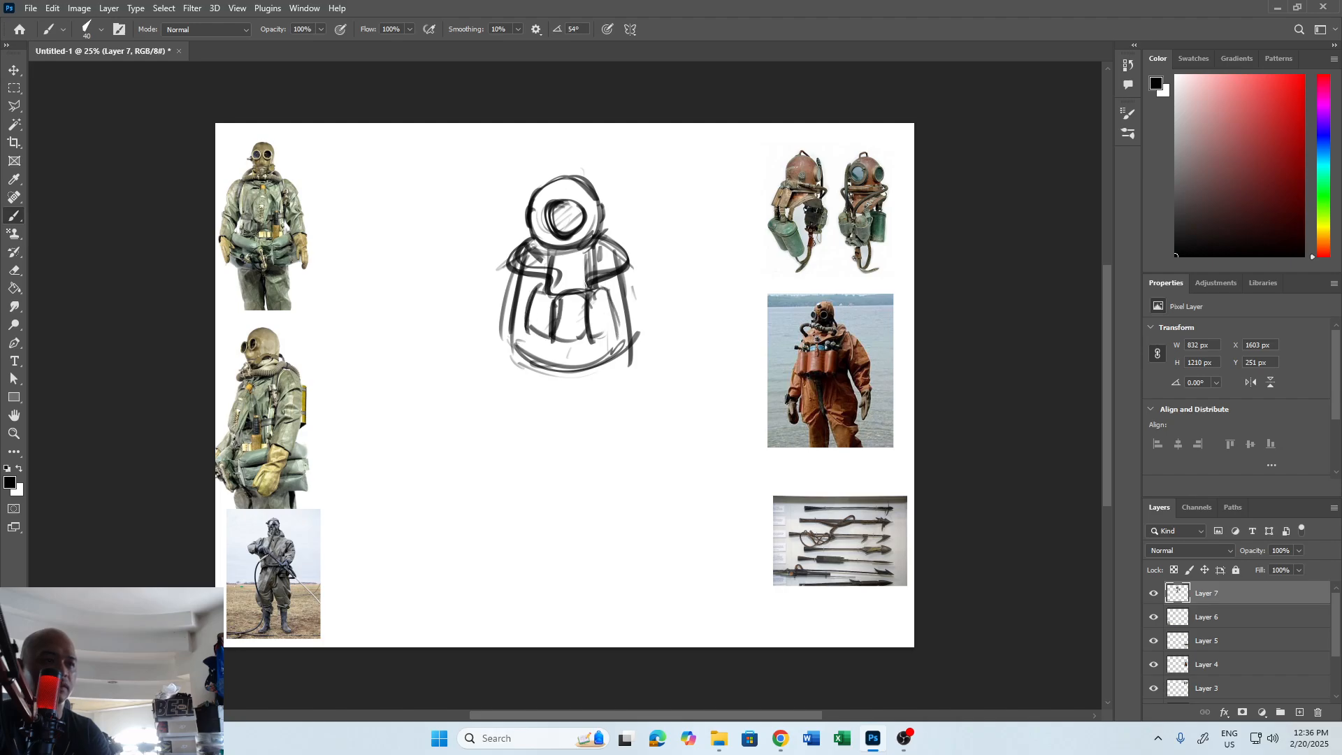
# Reinforce the collar's lower edge and extend the suit's left side with bold strokes past the waist.
pyautogui.moveTo(586, 286)
pyautogui.mouseDown()
pyautogui.moveTo(618, 235)
pyautogui.moveTo(633, 271)
pyautogui.mouseUp()
pyautogui.moveTo(509, 252)
pyautogui.mouseDown()
pyautogui.moveTo(490, 272)
pyautogui.moveTo(505, 360)
pyautogui.mouseUp()
pyautogui.moveTo(519, 276); pyautogui.dragTo(503, 377)
pyautogui.moveTo(511, 325); pyautogui.dragTo(506, 409)
pyautogui.moveTo(509, 319); pyautogui.dragTo(514, 409)
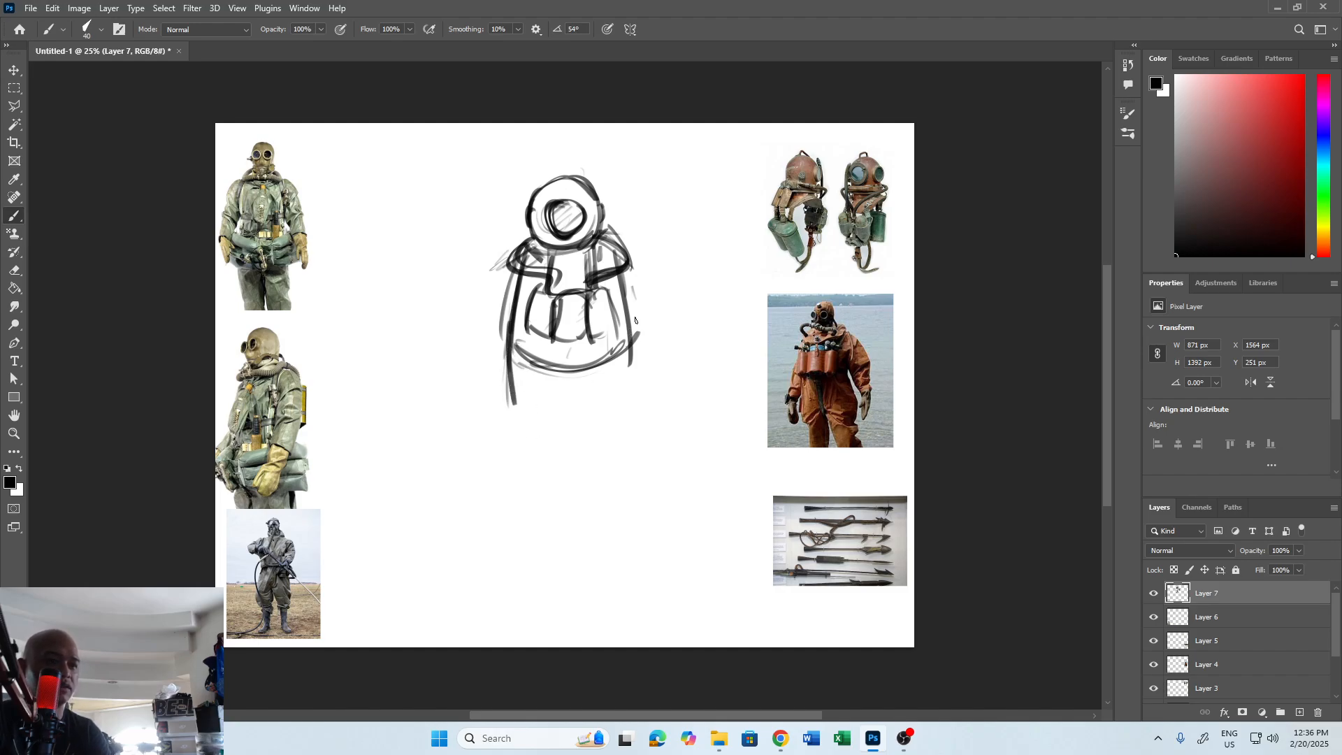
# Rough in the outer and inner thigh lines below the waist.
pyautogui.moveTo(635, 322); pyautogui.dragTo(626, 458)
pyautogui.moveTo(512, 340)
pyautogui.mouseDown()
pyautogui.moveTo(511, 407)
pyautogui.moveTo(533, 363)
pyautogui.moveTo(565, 398)
pyautogui.moveTo(639, 347)
pyautogui.moveTo(598, 502)
pyautogui.mouseUp()
pyautogui.moveTo(553, 364); pyautogui.dragTo(545, 438)
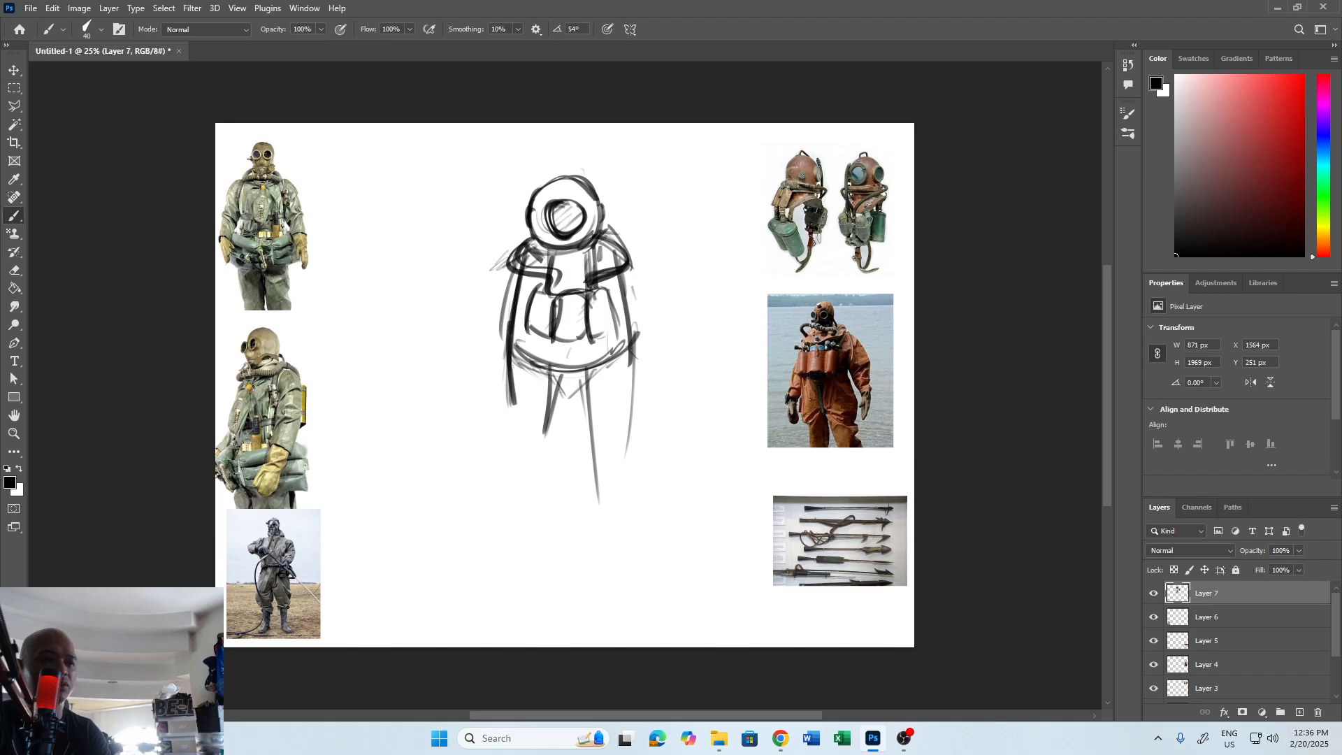
pyautogui.moveTo(509, 369); pyautogui.dragTo(518, 449)
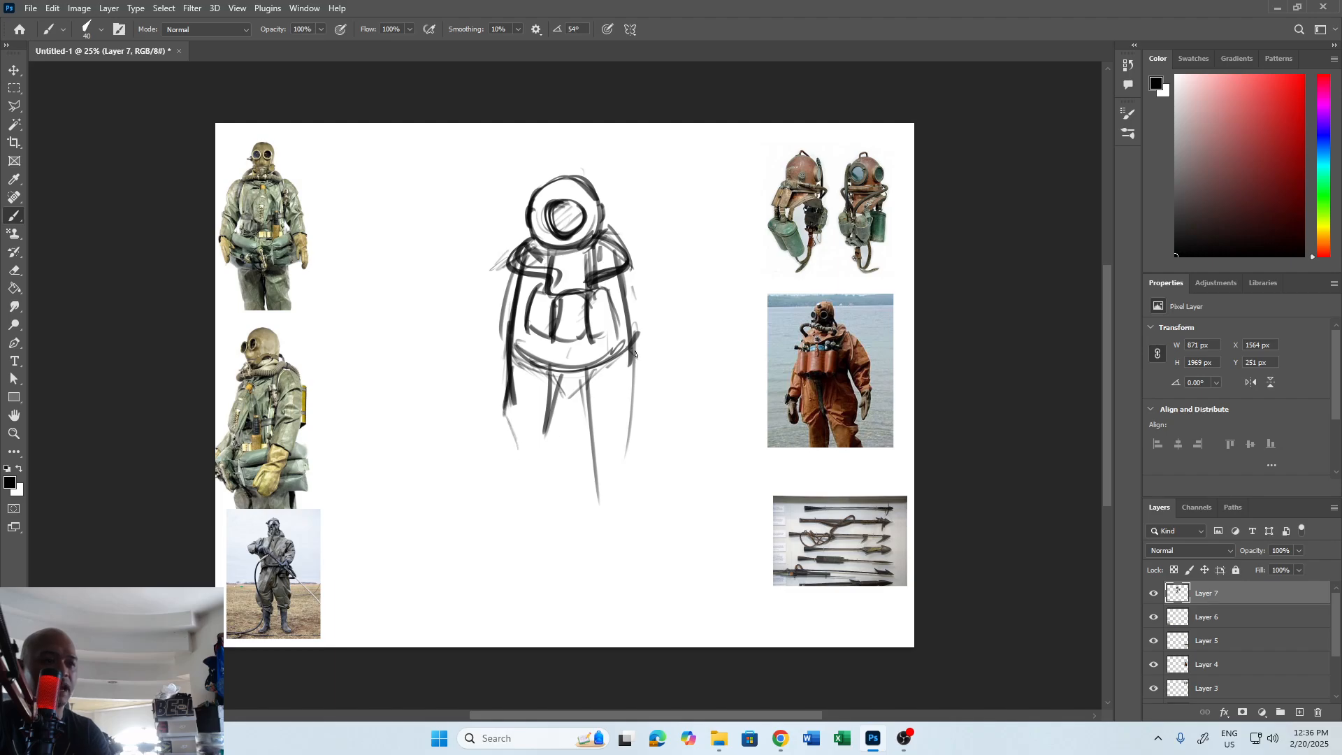
pyautogui.moveTo(637, 352)
pyautogui.mouseDown()
pyautogui.moveTo(638, 446)
pyautogui.moveTo(650, 425)
pyautogui.moveTo(633, 459)
pyautogui.mouseUp()
pyautogui.hotkey('ctrl', 'z')
# Outline the baggy trousers with flared sides, an arched crotch and rounded hems at the knees.
pyautogui.moveTo(508, 376)
pyautogui.mouseDown()
pyautogui.moveTo(499, 430)
pyautogui.moveTo(517, 484)
pyautogui.moveTo(545, 498)
pyautogui.moveTo(590, 462)
pyautogui.moveTo(633, 500)
pyautogui.mouseUp()
pyautogui.moveTo(638, 455)
pyautogui.mouseDown()
pyautogui.moveTo(629, 504)
pyautogui.moveTo(592, 458)
pyautogui.mouseUp()
pyautogui.moveTo(578, 459); pyautogui.dragTo(549, 493)
pyautogui.moveTo(525, 428)
pyautogui.mouseDown()
pyautogui.moveTo(521, 489)
pyautogui.moveTo(556, 483)
pyautogui.moveTo(579, 459)
pyautogui.moveTo(610, 496)
pyautogui.moveTo(639, 479)
pyautogui.mouseUp()
# Draw both lower legs extending down from the trouser hems.
pyautogui.moveTo(519, 476)
pyautogui.mouseDown()
pyautogui.moveTo(528, 507)
pyautogui.moveTo(552, 498)
pyautogui.moveTo(531, 587)
pyautogui.moveTo(515, 503)
pyautogui.moveTo(511, 593)
pyautogui.mouseUp()
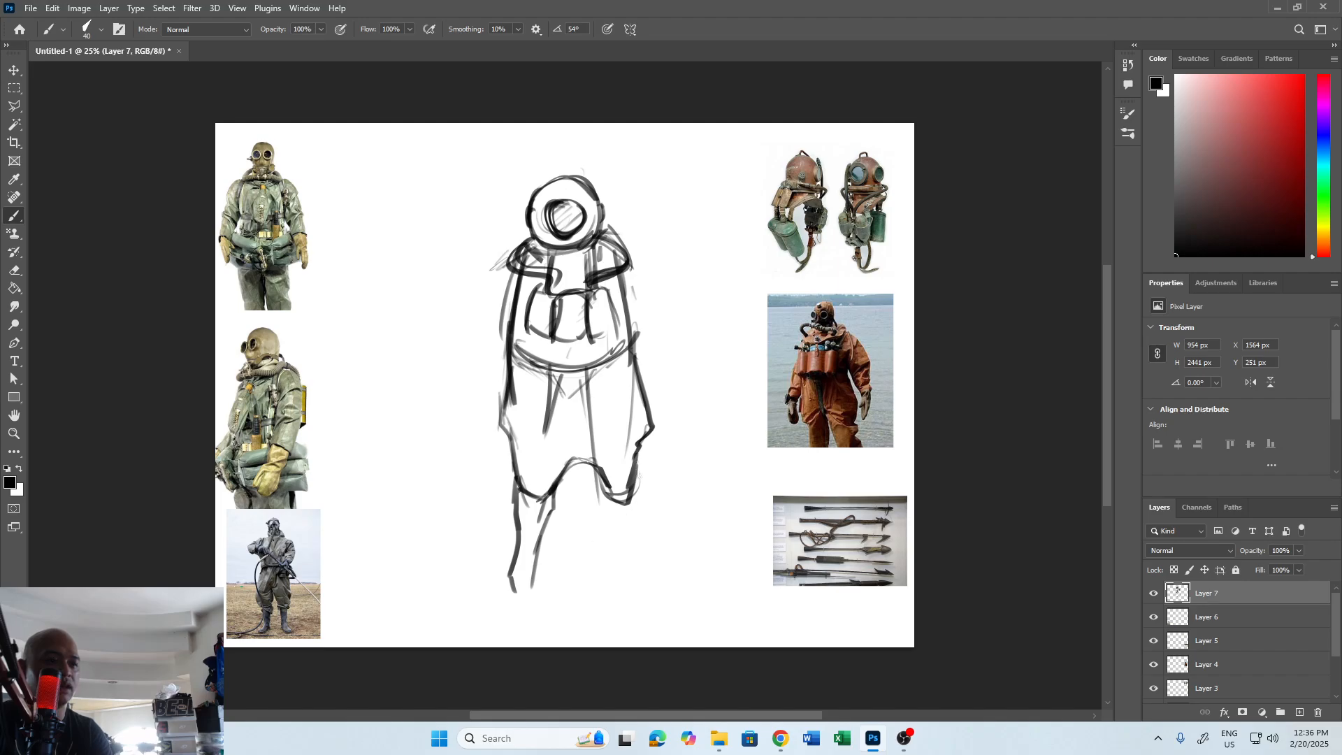
pyautogui.moveTo(639, 475); pyautogui.dragTo(648, 563)
pyautogui.moveTo(602, 486)
pyautogui.mouseDown()
pyautogui.moveTo(631, 601)
pyautogui.moveTo(652, 593)
pyautogui.mouseUp()
# Sketch the ankles and outward-pointing boots on both legs.
pyautogui.moveTo(514, 570); pyautogui.dragTo(534, 572)
pyautogui.moveTo(518, 584)
pyautogui.mouseDown()
pyautogui.moveTo(537, 601)
pyautogui.moveTo(488, 616)
pyautogui.moveTo(523, 618)
pyautogui.mouseUp()
pyautogui.moveTo(488, 623); pyautogui.dragTo(536, 605)
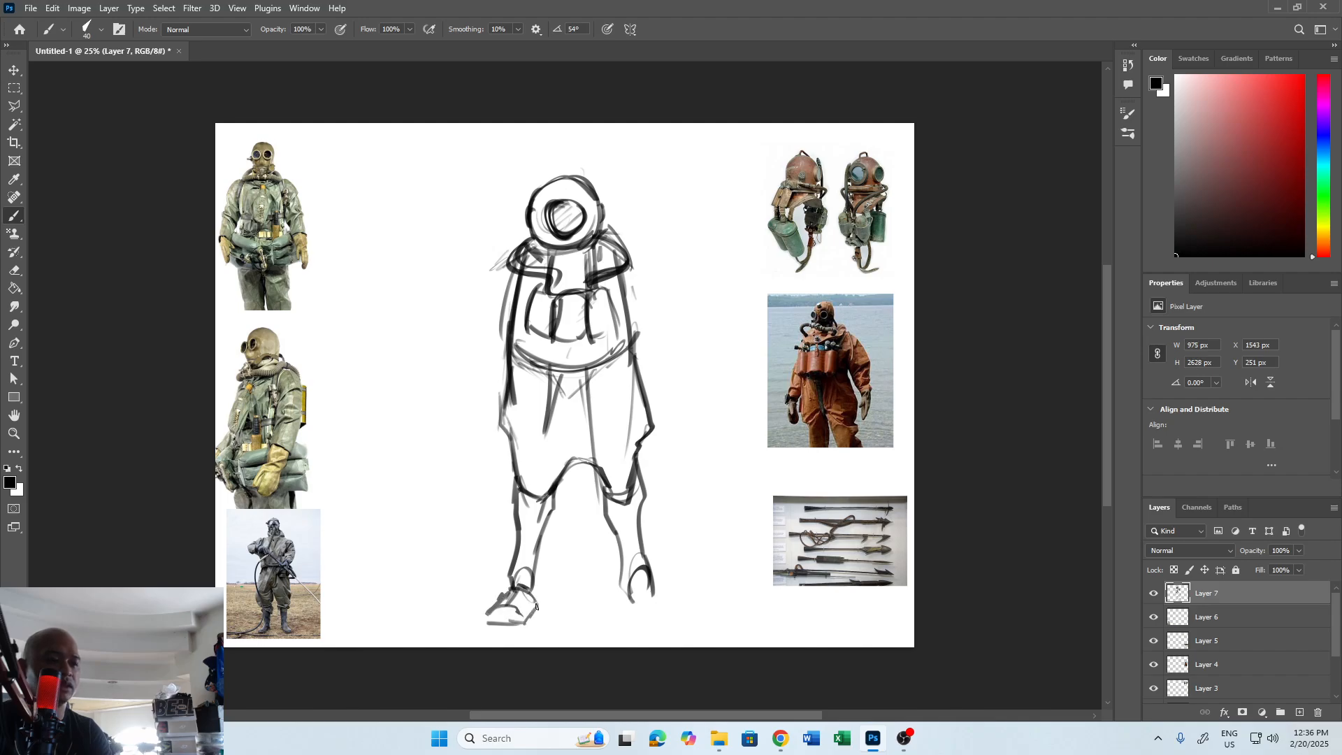
pyautogui.moveTo(639, 592)
pyautogui.mouseDown()
pyautogui.moveTo(635, 611)
pyautogui.moveTo(667, 608)
pyautogui.mouseUp()
pyautogui.moveTo(656, 593)
pyautogui.mouseDown()
pyautogui.moveTo(675, 621)
pyautogui.moveTo(649, 622)
pyautogui.mouseUp()
pyautogui.moveTo(639, 623); pyautogui.dragTo(674, 617)
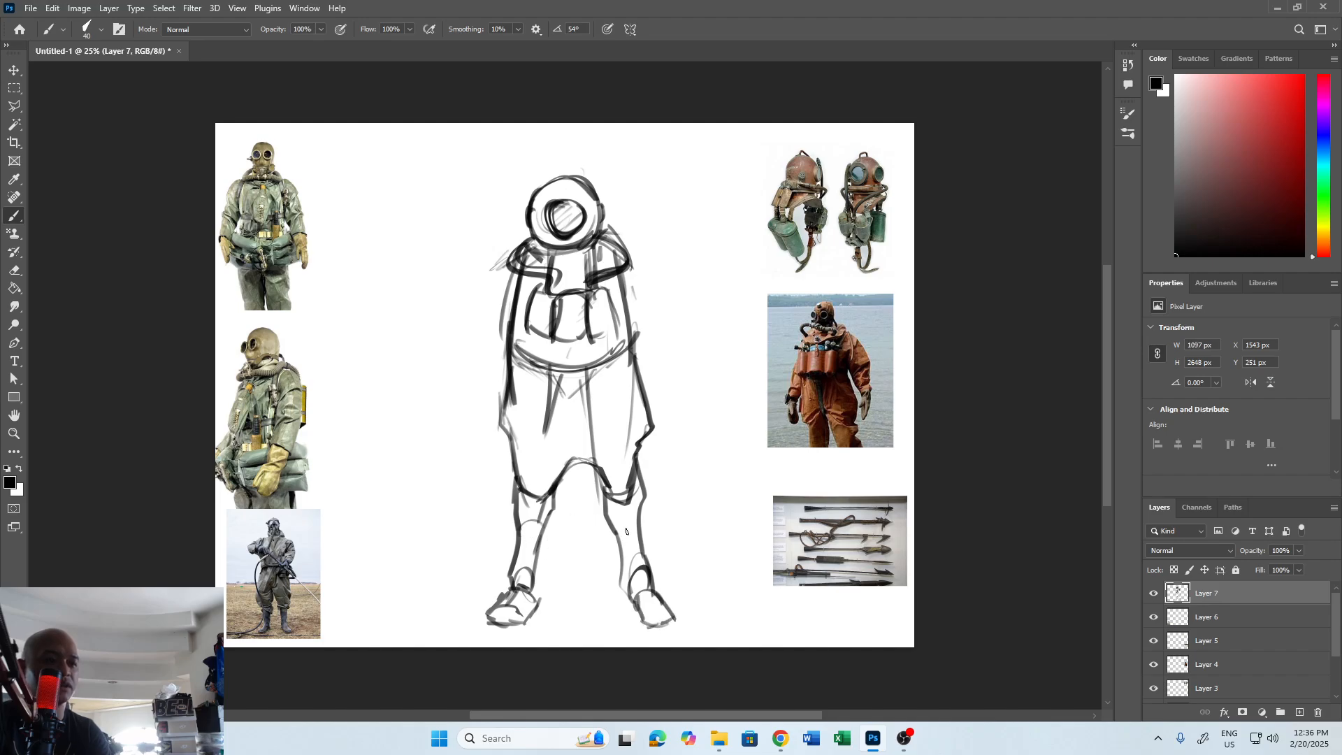
# Add contour lines to the right-hand lower leg and rework the curve of the crotch.
pyautogui.moveTo(626, 531); pyautogui.dragTo(642, 603)
pyautogui.moveTo(593, 469); pyautogui.dragTo(616, 535)
pyautogui.moveTo(603, 482); pyautogui.dragTo(564, 470)
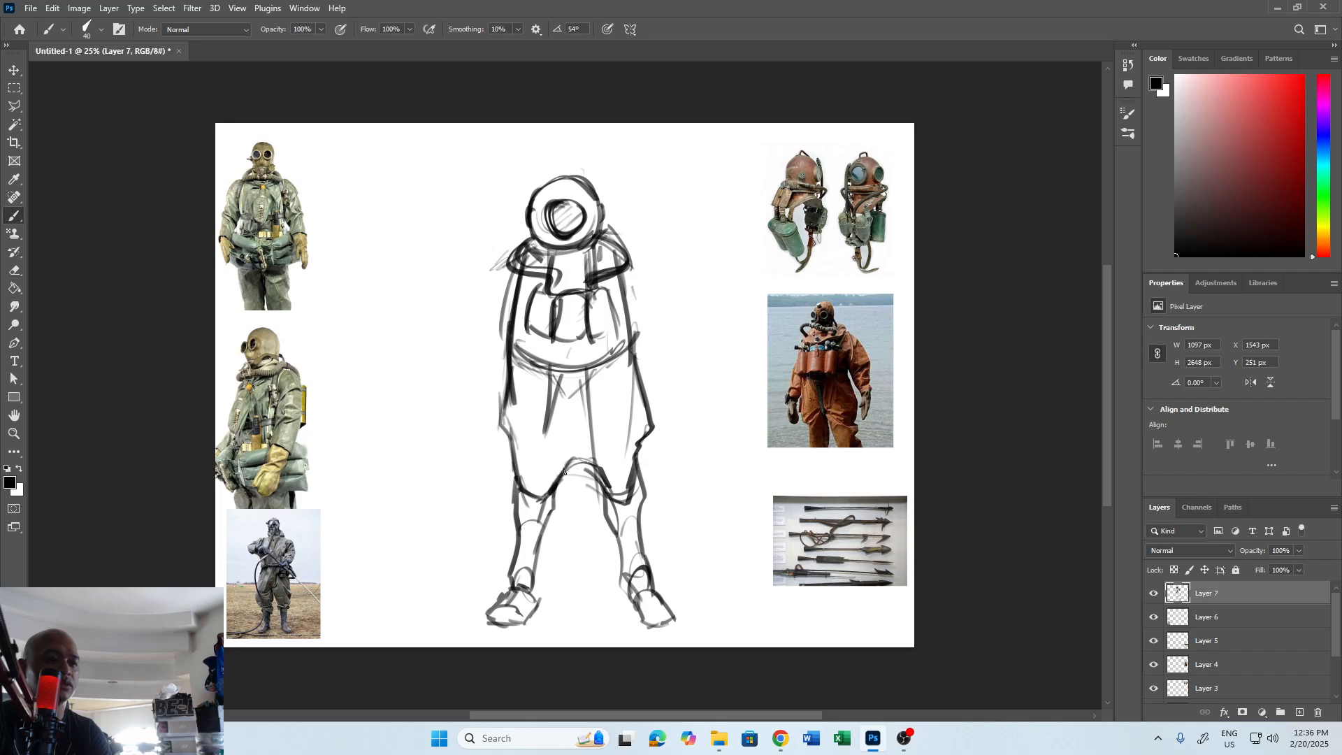
# Enlarge the brush and shade the insides of both trouser hems in black.
pyautogui.press('x')
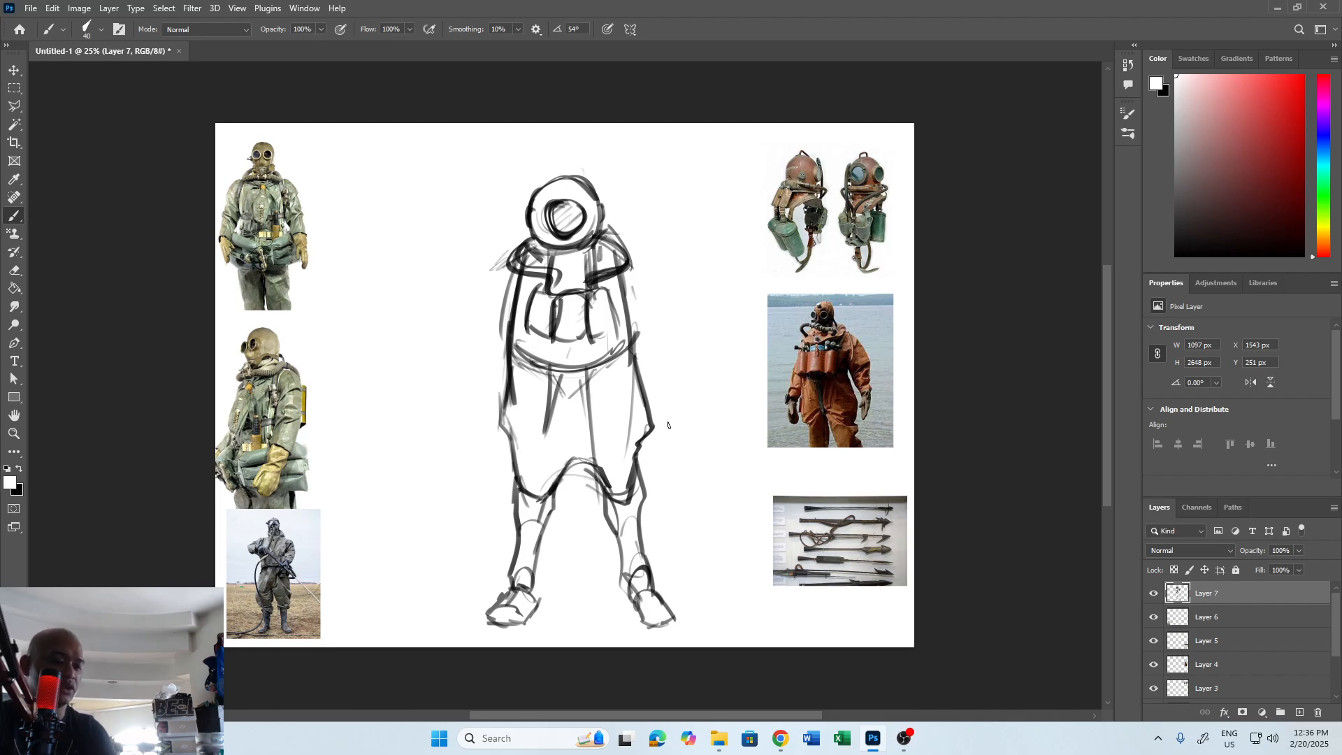
pyautogui.press(']')
pyautogui.press(']')
pyautogui.press(']')
pyautogui.press(']')
pyautogui.press(']')
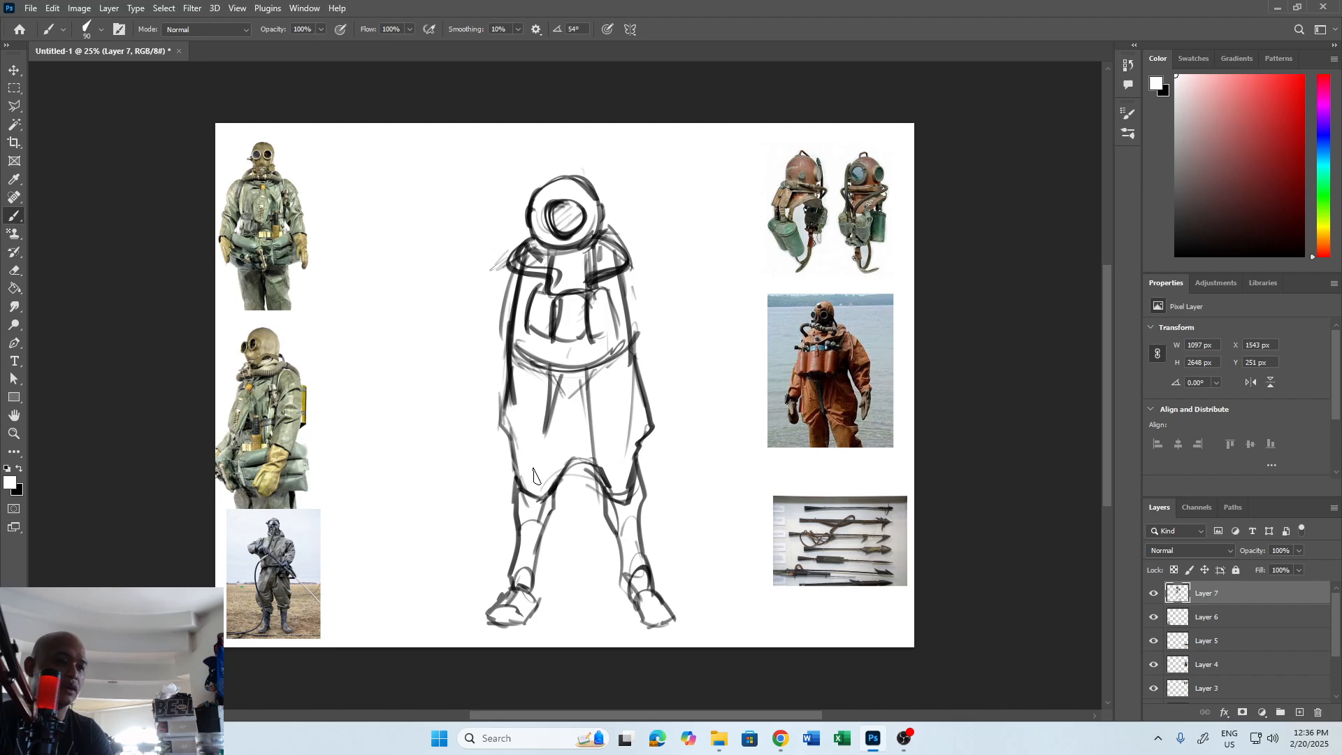
pyautogui.press('x')
pyautogui.moveTo(516, 468)
pyautogui.mouseDown()
pyautogui.moveTo(618, 473)
pyautogui.moveTo(637, 451)
pyautogui.moveTo(611, 488)
pyautogui.moveTo(639, 513)
pyautogui.moveTo(617, 514)
pyautogui.moveTo(609, 496)
pyautogui.moveTo(631, 519)
pyautogui.mouseUp()
pyautogui.press('x')
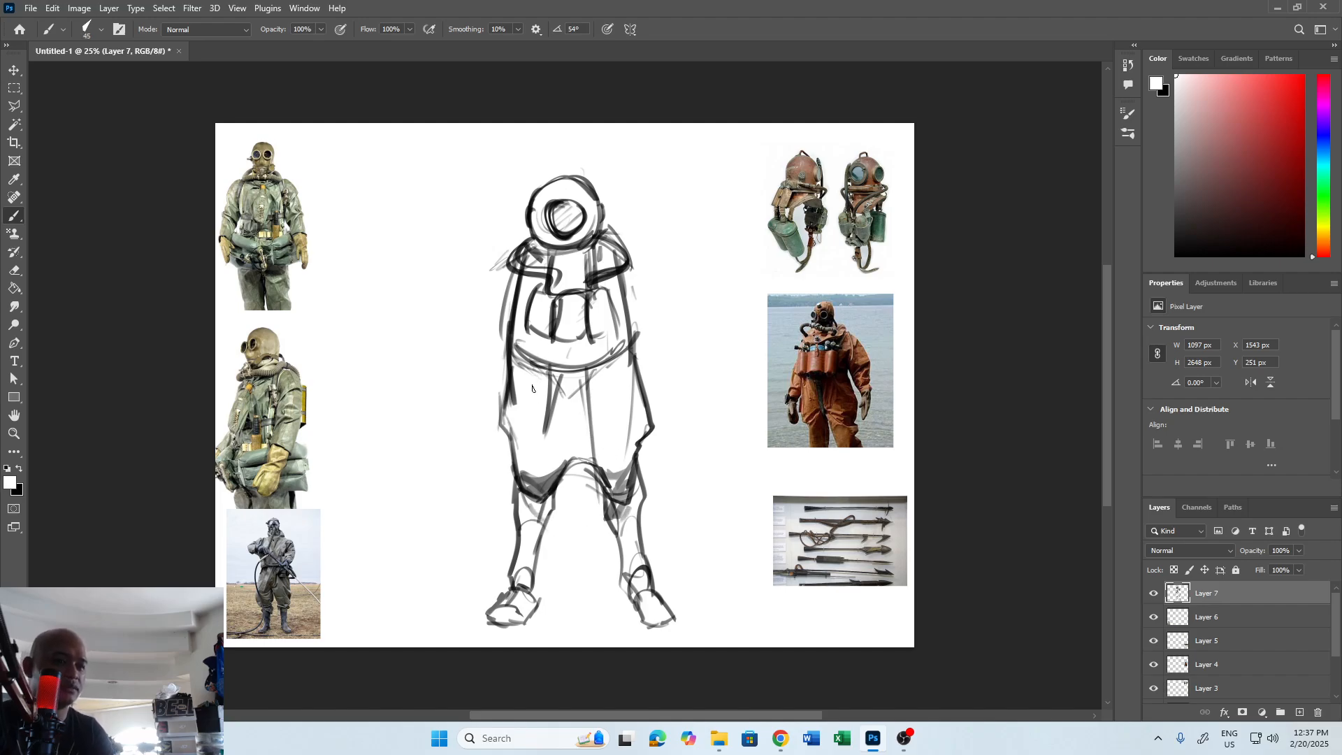
# Draw black fold lines down both thighs of the baggy trousers.
pyautogui.press('x')
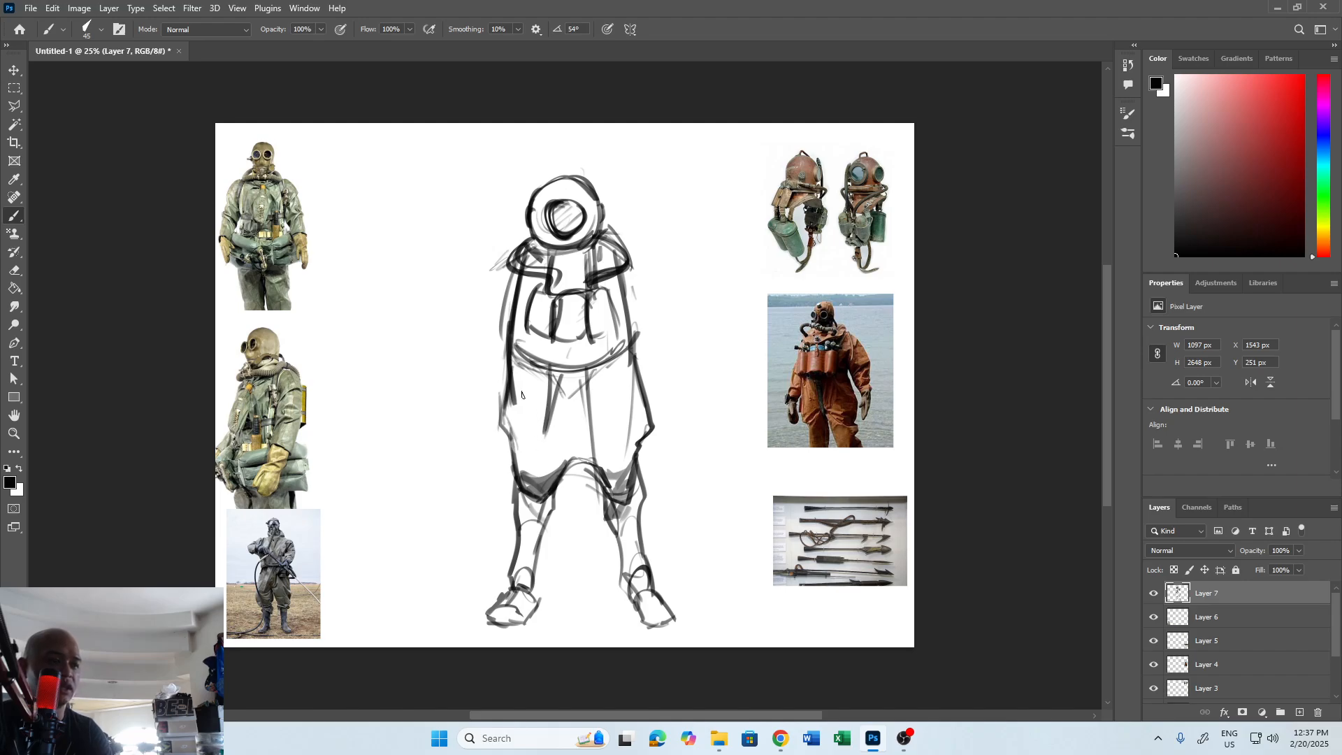
pyautogui.moveTo(516, 370); pyautogui.dragTo(538, 467)
pyautogui.moveTo(635, 351)
pyautogui.mouseDown()
pyautogui.moveTo(619, 401)
pyautogui.moveTo(628, 476)
pyautogui.moveTo(627, 357)
pyautogui.moveTo(621, 445)
pyautogui.mouseUp()
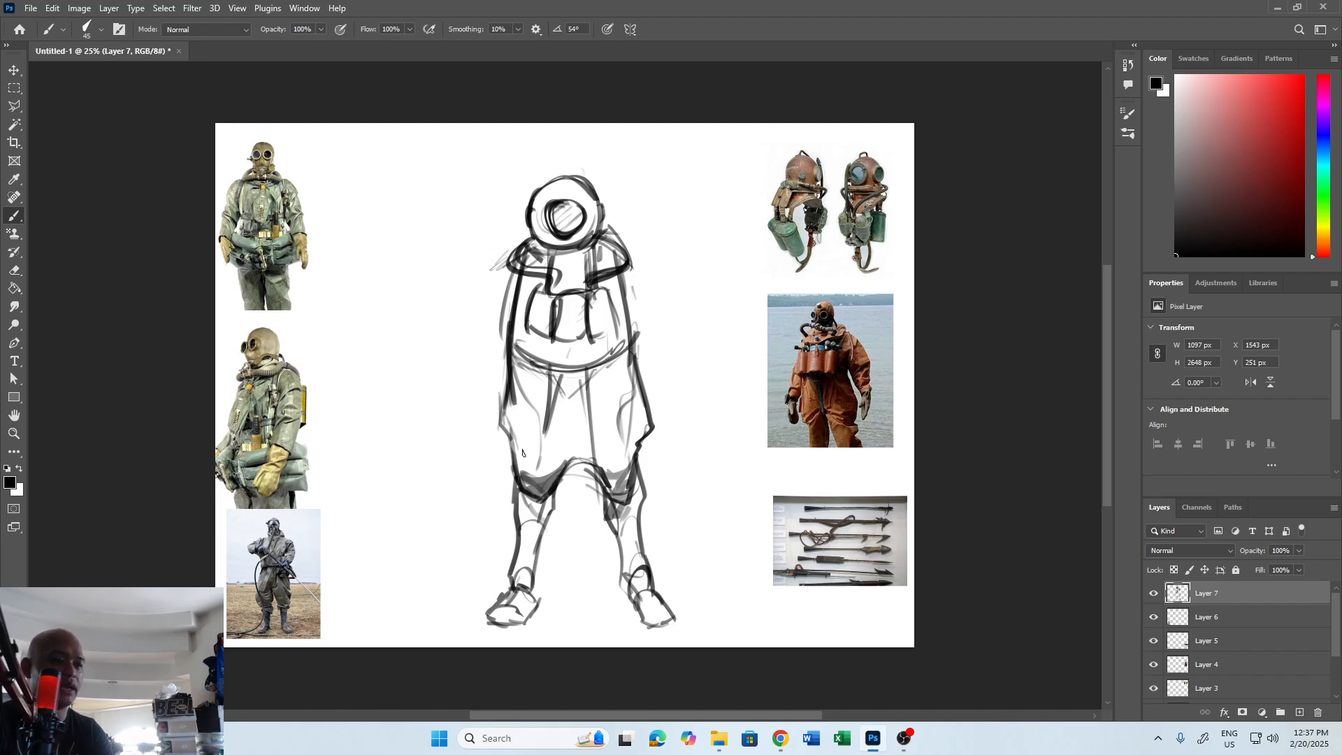
pyautogui.moveTo(496, 477); pyautogui.dragTo(353, 585)
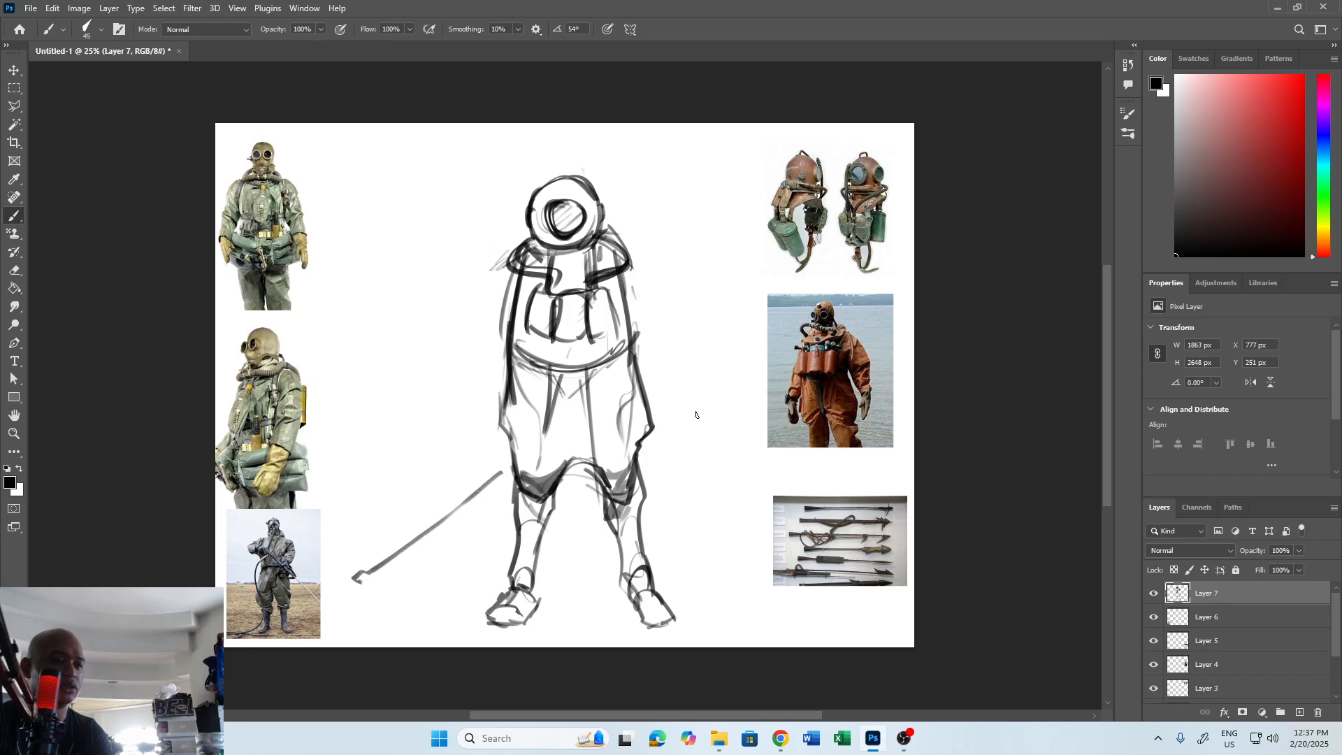
pyautogui.hotkey('ctrl', 'z')
pyautogui.moveTo(594, 302); pyautogui.dragTo(711, 348)
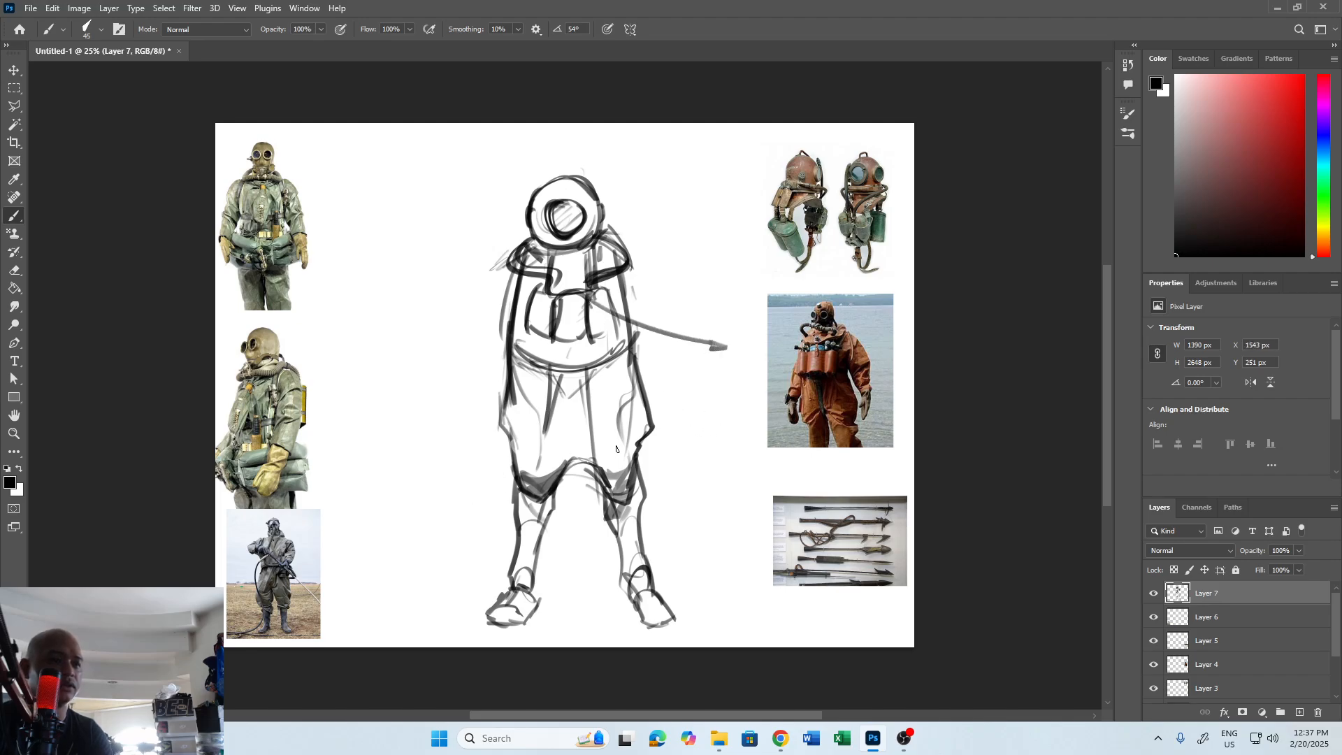
pyautogui.hotkey('ctrl', 'z')
pyautogui.moveTo(630, 241); pyautogui.dragTo(735, 214)
pyautogui.hotkey('ctrl', 'z')
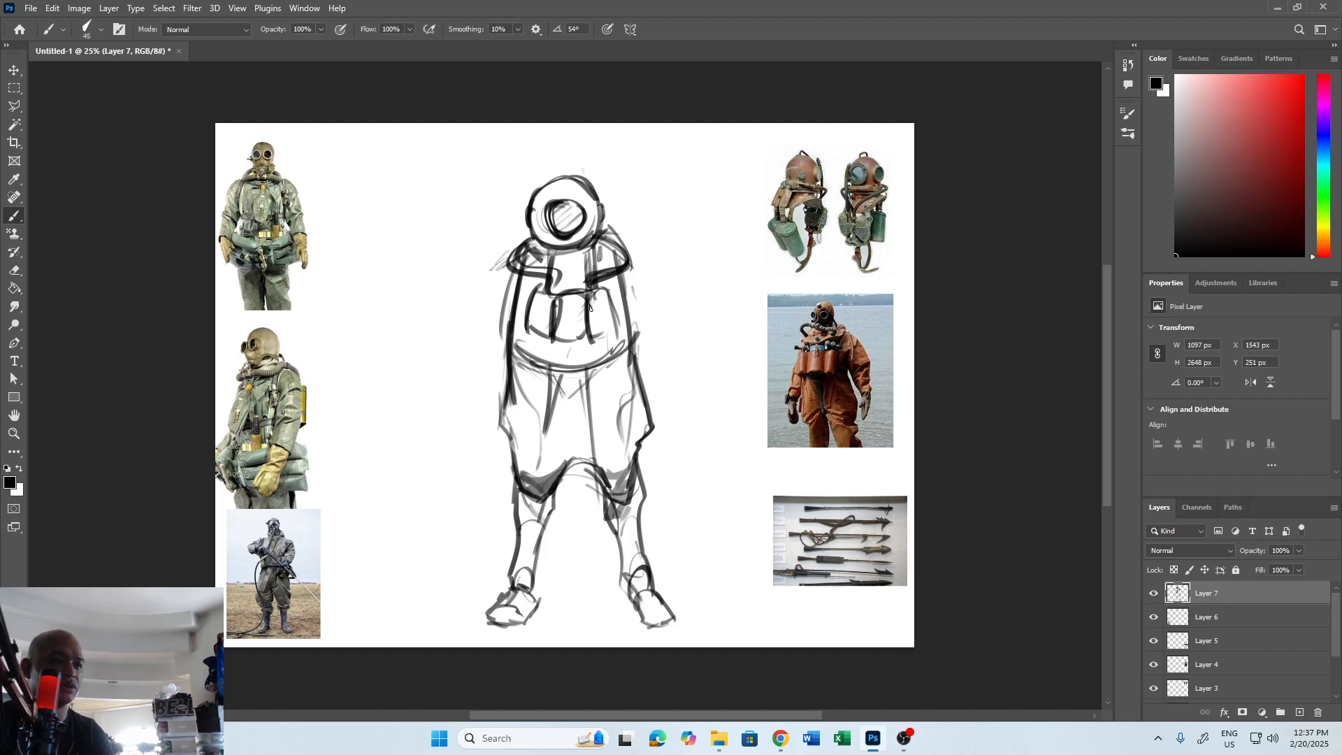
# Add a small fitting to the helmet's left edge and a boxy lug on its upper right.
pyautogui.moveTo(527, 211); pyautogui.dragTo(522, 229)
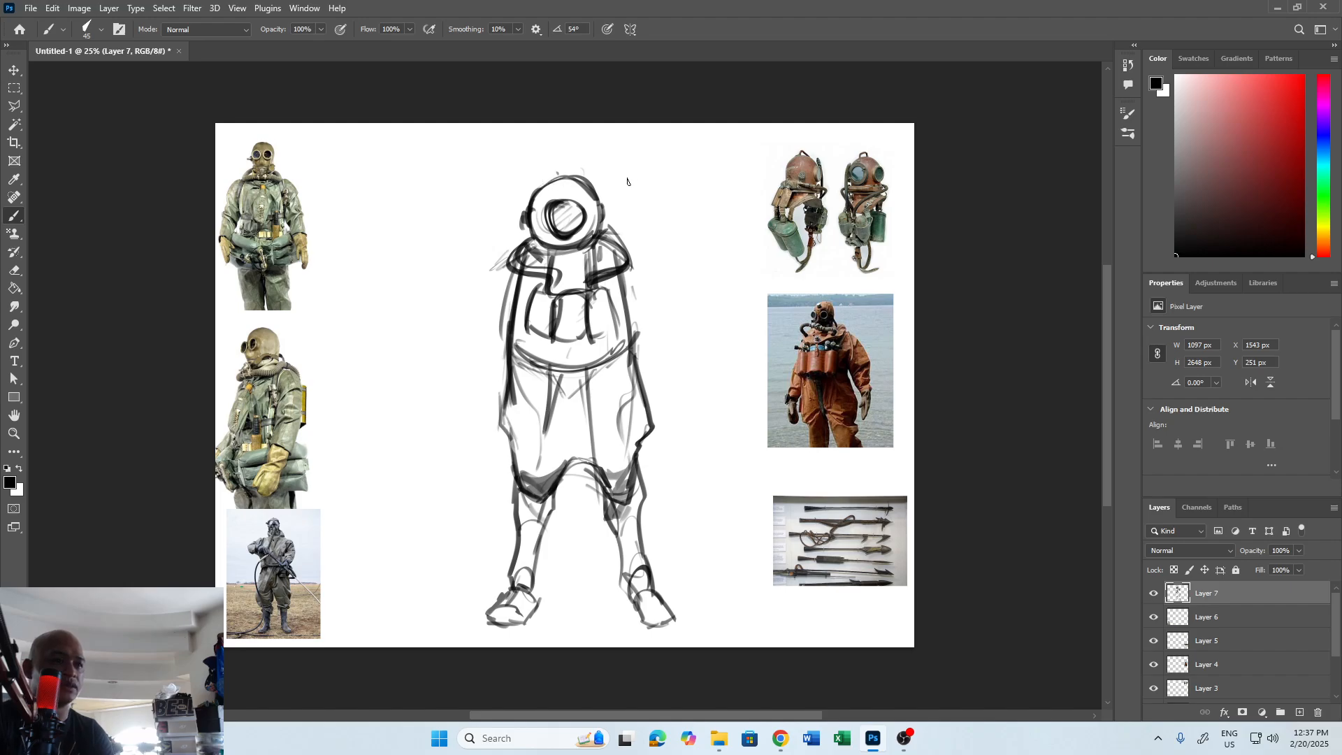
pyautogui.moveTo(579, 175)
pyautogui.mouseDown()
pyautogui.moveTo(596, 188)
pyautogui.moveTo(602, 171)
pyautogui.moveTo(599, 191)
pyautogui.mouseUp()
pyautogui.hotkey('ctrl', 'z')
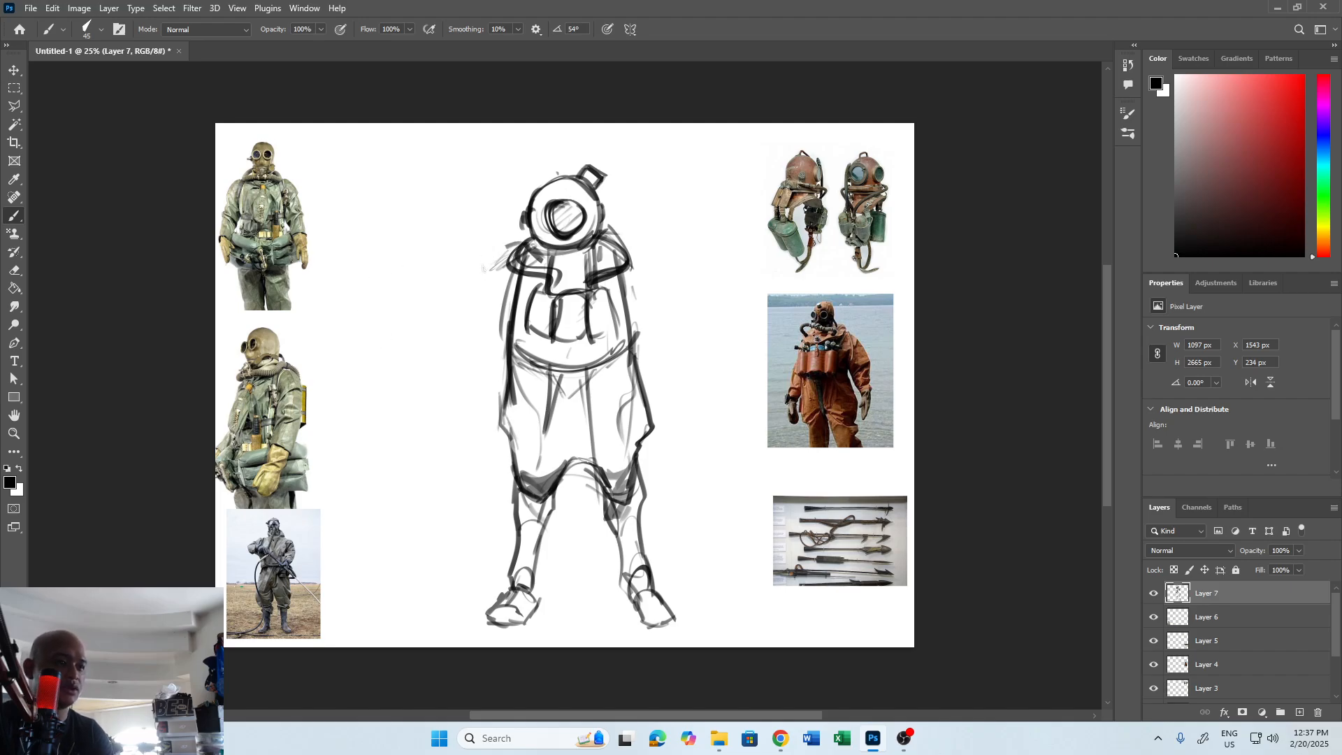
# Sketch the left-hand arm hanging from the shoulder, with sleeve folds, a cuff and a gloved hand.
pyautogui.moveTo(483, 267)
pyautogui.mouseDown()
pyautogui.moveTo(513, 248)
pyautogui.moveTo(457, 321)
pyautogui.moveTo(475, 369)
pyautogui.mouseUp()
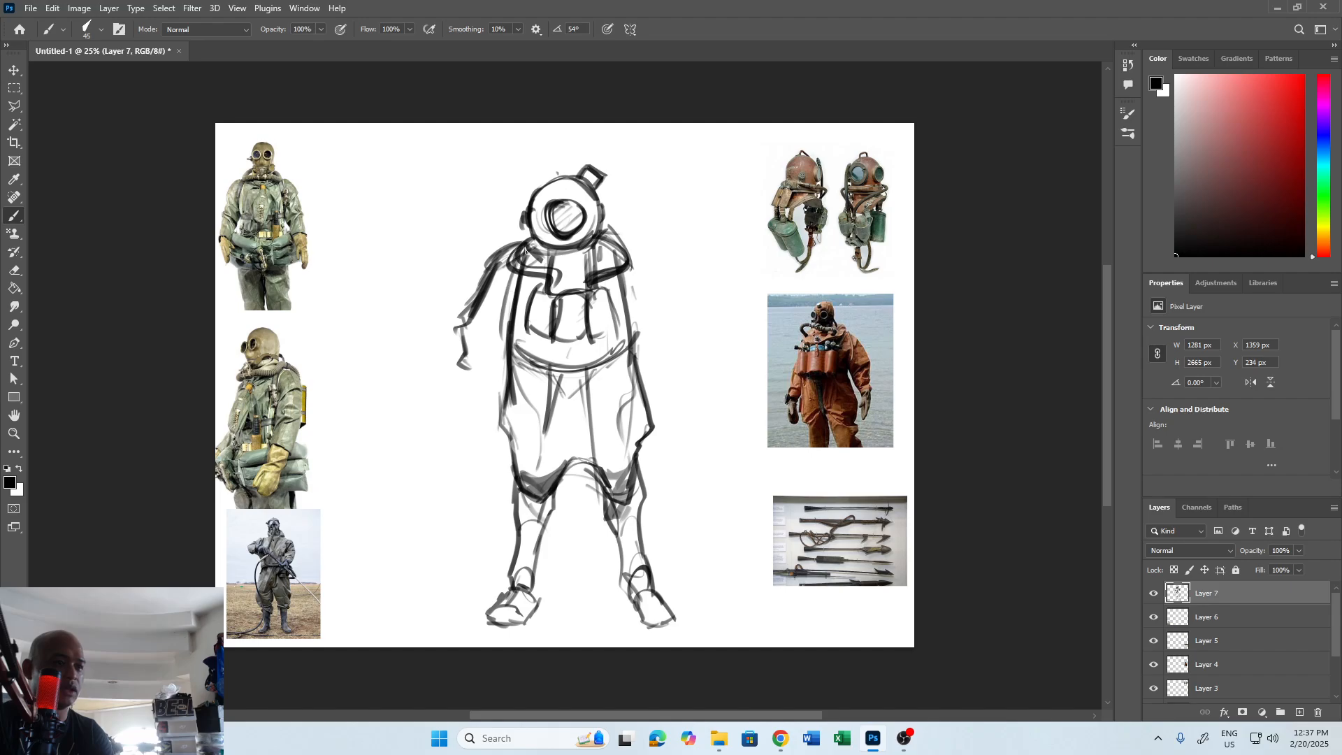
pyautogui.moveTo(526, 250)
pyautogui.mouseDown()
pyautogui.moveTo(495, 270)
pyautogui.moveTo(518, 281)
pyautogui.moveTo(485, 276)
pyautogui.moveTo(453, 334)
pyautogui.moveTo(467, 376)
pyautogui.moveTo(500, 357)
pyautogui.mouseUp()
pyautogui.moveTo(505, 353)
pyautogui.mouseDown()
pyautogui.moveTo(477, 377)
pyautogui.moveTo(464, 367)
pyautogui.moveTo(502, 328)
pyautogui.moveTo(492, 353)
pyautogui.mouseUp()
pyautogui.moveTo(497, 349); pyautogui.dragTo(491, 373)
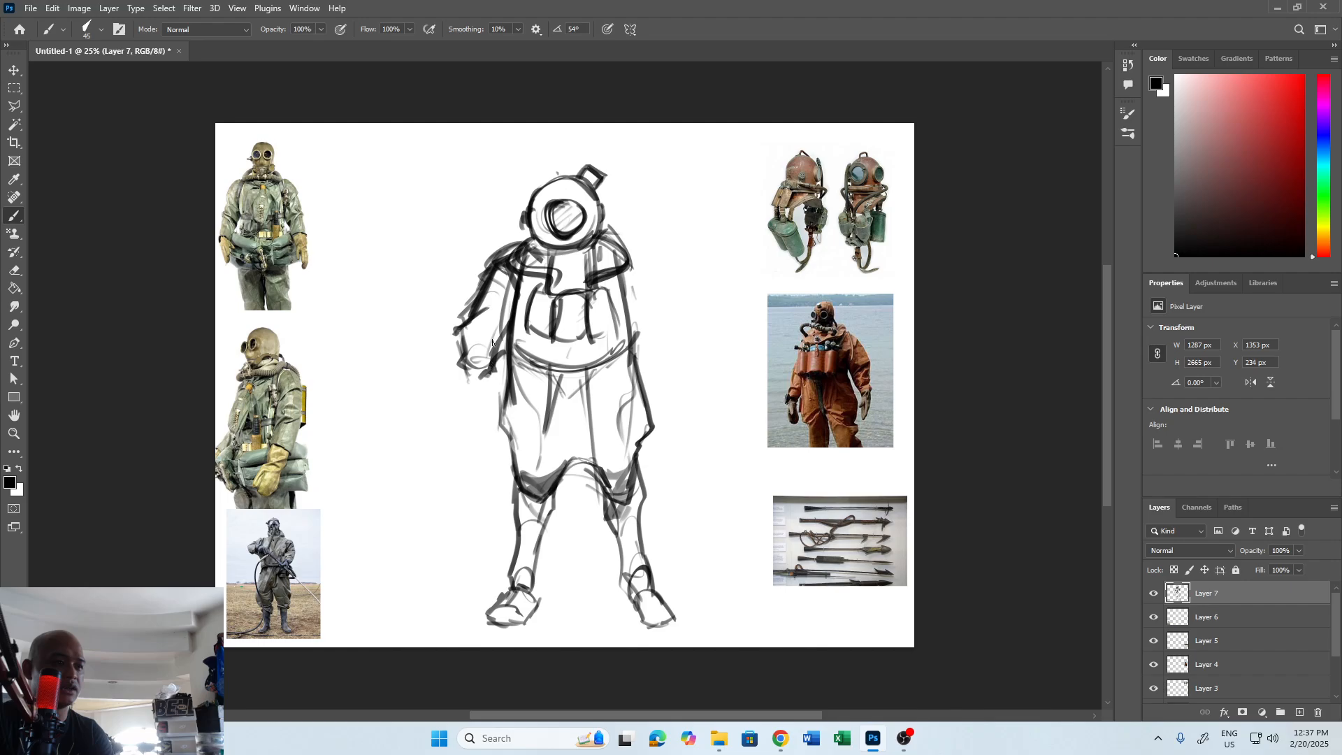
pyautogui.moveTo(506, 318)
pyautogui.mouseDown()
pyautogui.moveTo(462, 384)
pyautogui.moveTo(471, 370)
pyautogui.moveTo(470, 396)
pyautogui.moveTo(457, 394)
pyautogui.mouseUp()
pyautogui.moveTo(464, 378); pyautogui.dragTo(451, 429)
# Sketch the right-hand arm from the shoulder down, ending in a cuff and a dark hand beside the hip.
pyautogui.moveTo(627, 246)
pyautogui.mouseDown()
pyautogui.moveTo(656, 278)
pyautogui.moveTo(650, 265)
pyautogui.moveTo(680, 341)
pyautogui.moveTo(689, 334)
pyautogui.mouseUp()
pyautogui.moveTo(683, 333)
pyautogui.mouseDown()
pyautogui.moveTo(678, 353)
pyautogui.moveTo(645, 347)
pyautogui.moveTo(651, 362)
pyautogui.mouseUp()
pyautogui.moveTo(653, 363)
pyautogui.mouseDown()
pyautogui.moveTo(685, 363)
pyautogui.moveTo(686, 414)
pyautogui.moveTo(673, 414)
pyautogui.moveTo(689, 420)
pyautogui.mouseUp()
pyautogui.moveTo(672, 397); pyautogui.dragTo(677, 433)
pyautogui.moveTo(675, 360); pyautogui.dragTo(675, 385)
pyautogui.moveTo(685, 302); pyautogui.dragTo(798, 371)
pyautogui.hotkey('ctrl', 'z')
pyautogui.moveTo(691, 306); pyautogui.dragTo(835, 343)
pyautogui.hotkey('ctrl', 'z')
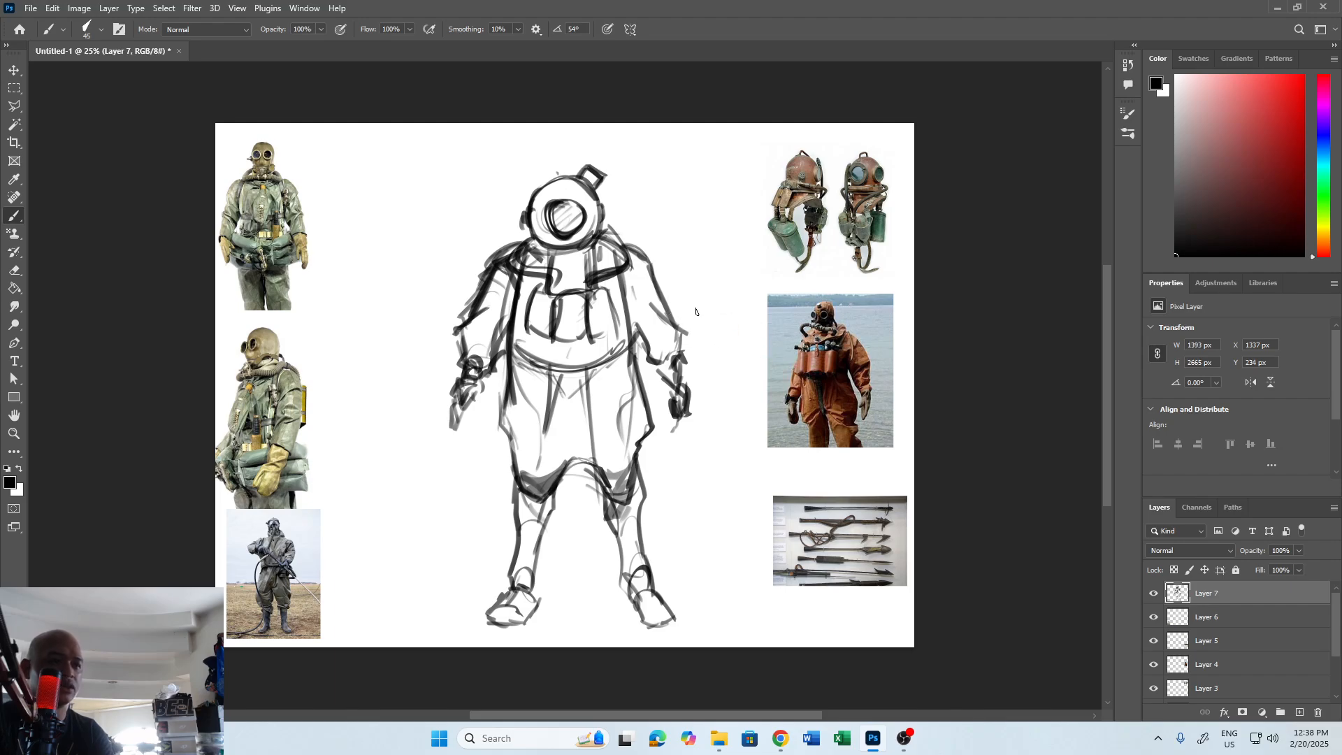
# Erase both sketched arms with an enlarged eraser, from the shoulders down to the hands.
pyautogui.press('e')
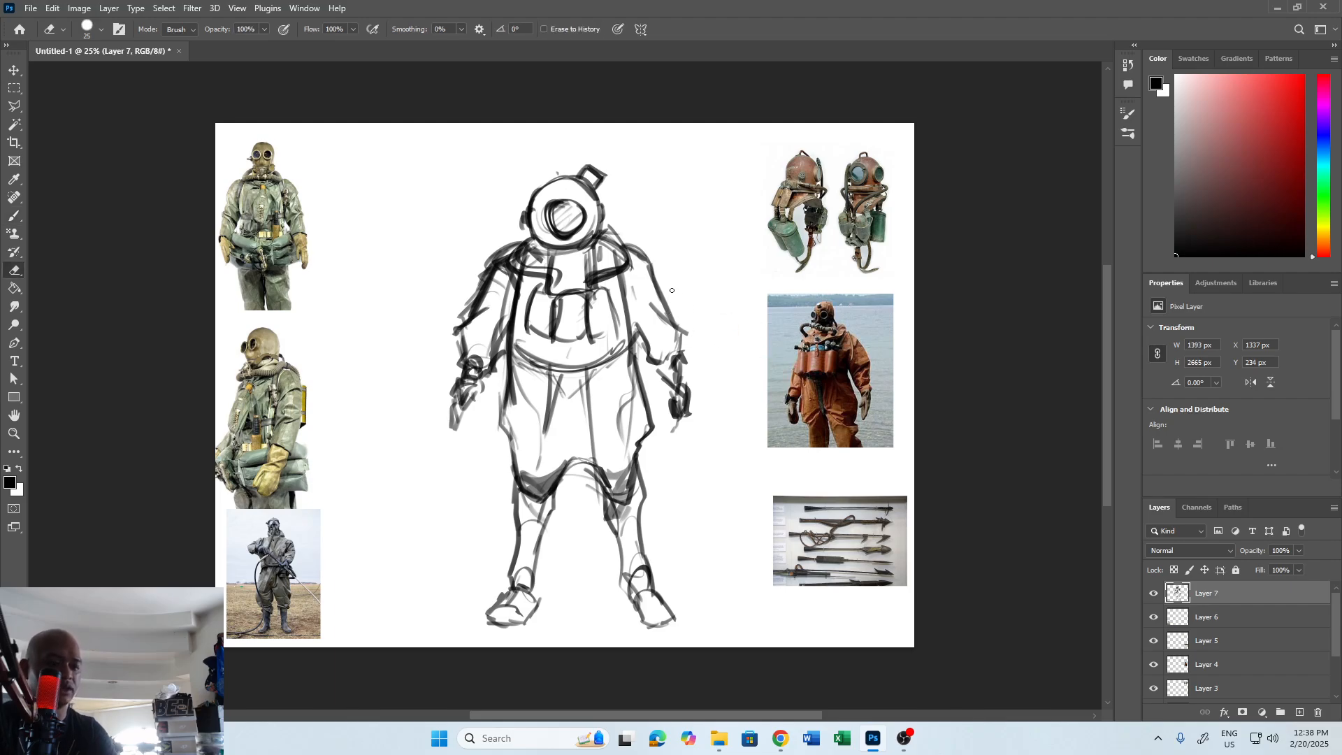
pyautogui.press(']')
pyautogui.press(']')
pyautogui.press(']')
pyautogui.press(']')
pyautogui.press(']')
pyautogui.press(']')
pyautogui.press(']')
pyautogui.press(']')
pyautogui.moveTo(673, 283)
pyautogui.mouseDown()
pyautogui.moveTo(694, 337)
pyautogui.moveTo(668, 408)
pyautogui.mouseUp()
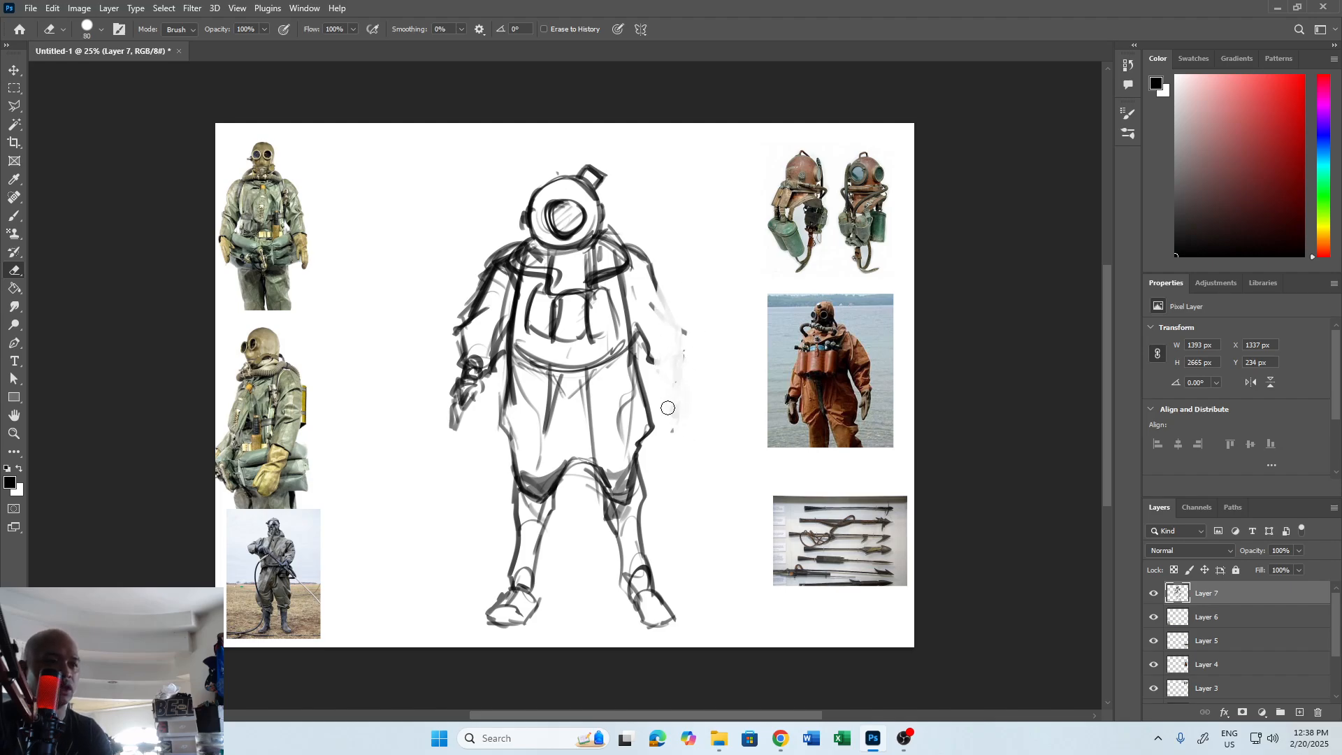
pyautogui.moveTo(650, 263)
pyautogui.mouseDown()
pyautogui.moveTo(662, 378)
pyautogui.moveTo(653, 342)
pyautogui.mouseUp()
pyautogui.moveTo(500, 253)
pyautogui.mouseDown()
pyautogui.moveTo(459, 392)
pyautogui.moveTo(491, 374)
pyautogui.moveTo(462, 342)
pyautogui.moveTo(500, 341)
pyautogui.moveTo(496, 358)
pyautogui.moveTo(492, 276)
pyautogui.moveTo(505, 301)
pyautogui.mouseUp()
# Draw a simplified left-hand arm in black with a rounded shoulder, elbow joint, thin forearm and hand.
pyautogui.press('b')
pyautogui.moveTo(510, 255)
pyautogui.mouseDown()
pyautogui.moveTo(513, 299)
pyautogui.moveTo(500, 297)
pyautogui.moveTo(514, 296)
pyautogui.moveTo(477, 337)
pyautogui.mouseUp()
pyautogui.moveTo(516, 295)
pyautogui.mouseDown()
pyautogui.moveTo(479, 335)
pyautogui.moveTo(492, 333)
pyautogui.moveTo(472, 399)
pyautogui.mouseUp()
pyautogui.moveTo(478, 335); pyautogui.dragTo(462, 417)
pyautogui.moveTo(483, 370); pyautogui.dragTo(465, 459)
pyautogui.moveTo(467, 411); pyautogui.dragTo(482, 432)
pyautogui.moveTo(460, 428); pyautogui.dragTo(467, 463)
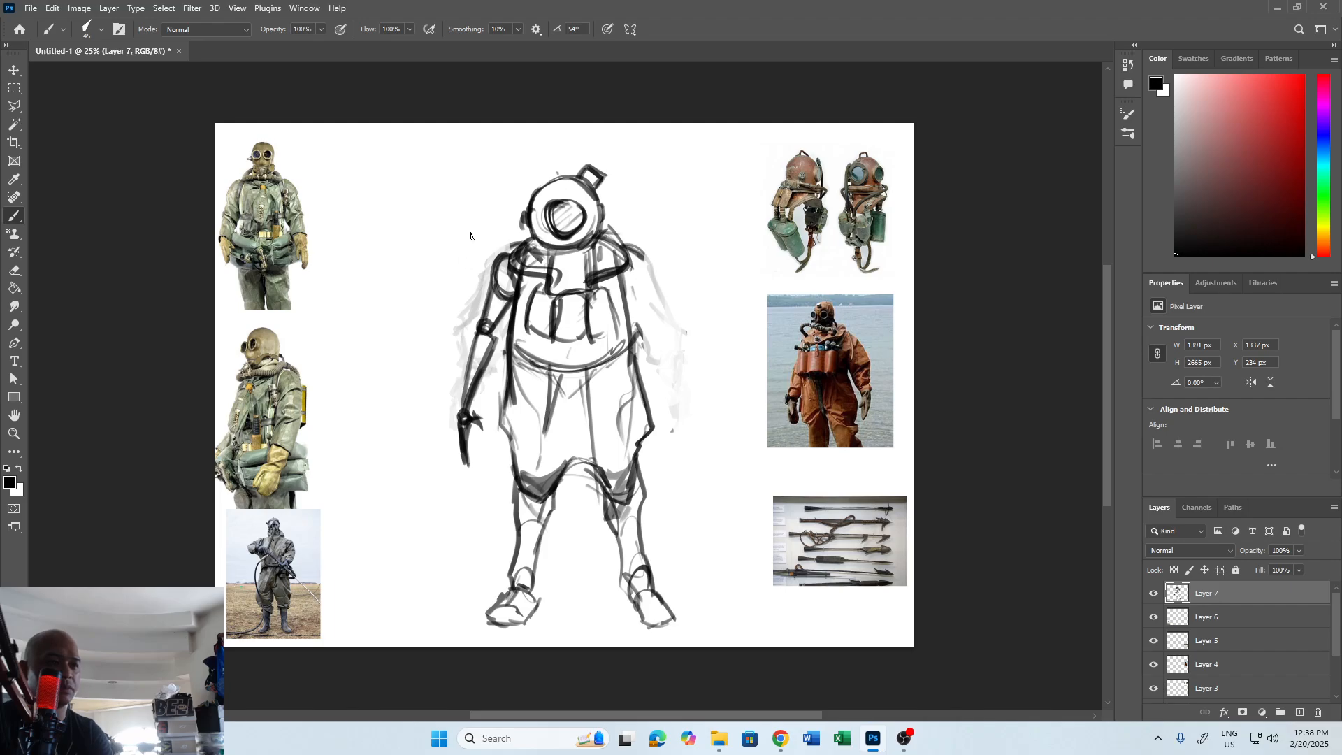
# Add a new layer and outline a baggy sleeve and hand in red over the left-hand arm.
pyautogui.click(1302, 712)
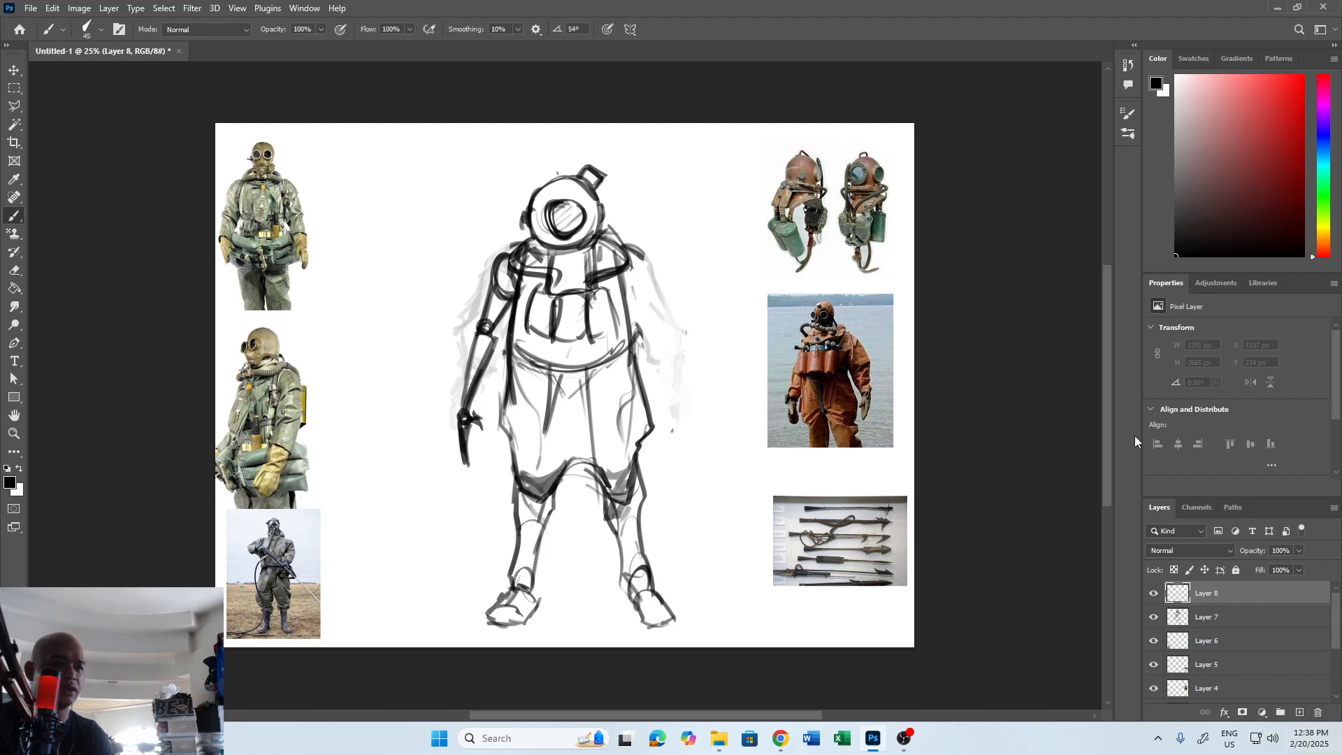
pyautogui.click(1304, 75)
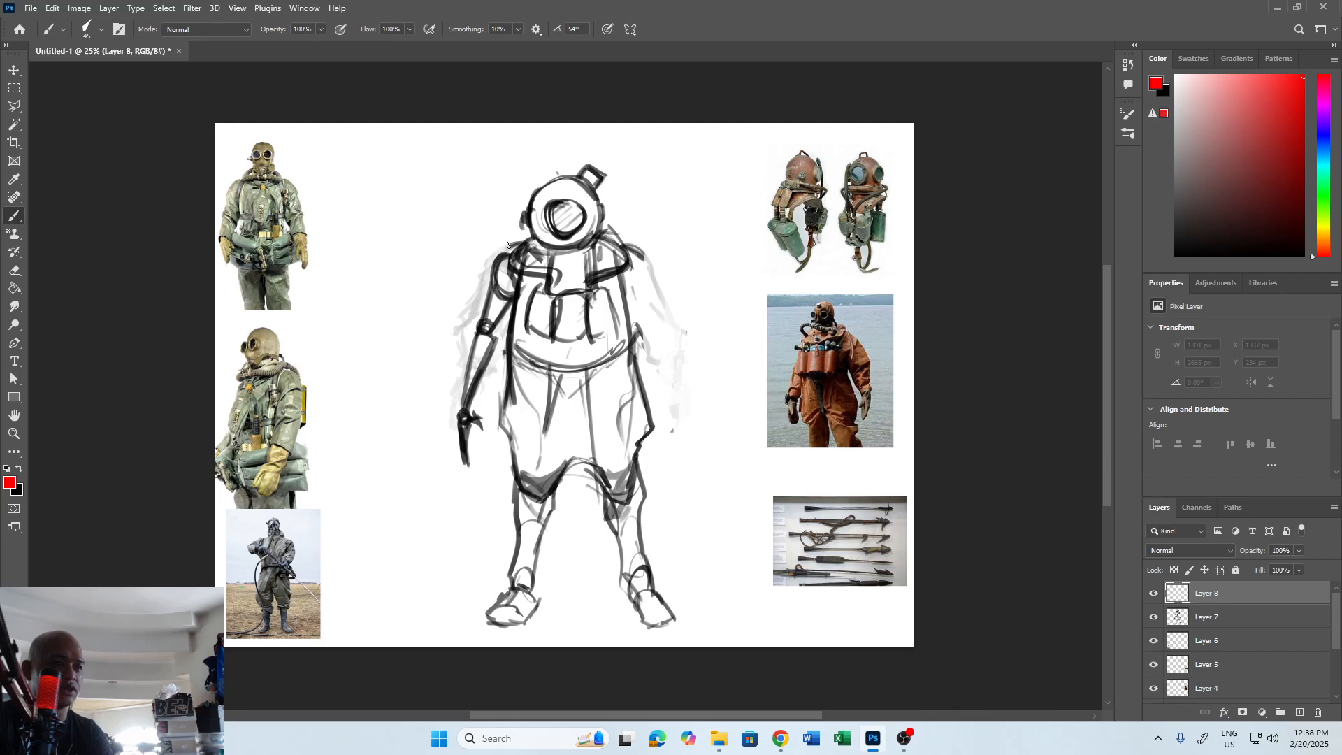
pyautogui.moveTo(516, 245)
pyautogui.mouseDown()
pyautogui.moveTo(491, 249)
pyautogui.moveTo(481, 276)
pyautogui.moveTo(492, 322)
pyautogui.moveTo(505, 310)
pyautogui.moveTo(473, 312)
pyautogui.moveTo(468, 334)
pyautogui.moveTo(496, 348)
pyautogui.mouseUp()
pyautogui.moveTo(514, 303)
pyautogui.mouseDown()
pyautogui.moveTo(490, 342)
pyautogui.moveTo(464, 325)
pyautogui.moveTo(452, 411)
pyautogui.mouseUp()
pyautogui.moveTo(483, 288); pyautogui.dragTo(460, 393)
pyautogui.moveTo(470, 321)
pyautogui.mouseDown()
pyautogui.moveTo(460, 400)
pyautogui.moveTo(482, 396)
pyautogui.moveTo(460, 403)
pyautogui.moveTo(497, 360)
pyautogui.mouseUp()
pyautogui.moveTo(460, 408)
pyautogui.mouseDown()
pyautogui.moveTo(476, 421)
pyautogui.moveTo(459, 463)
pyautogui.mouseUp()
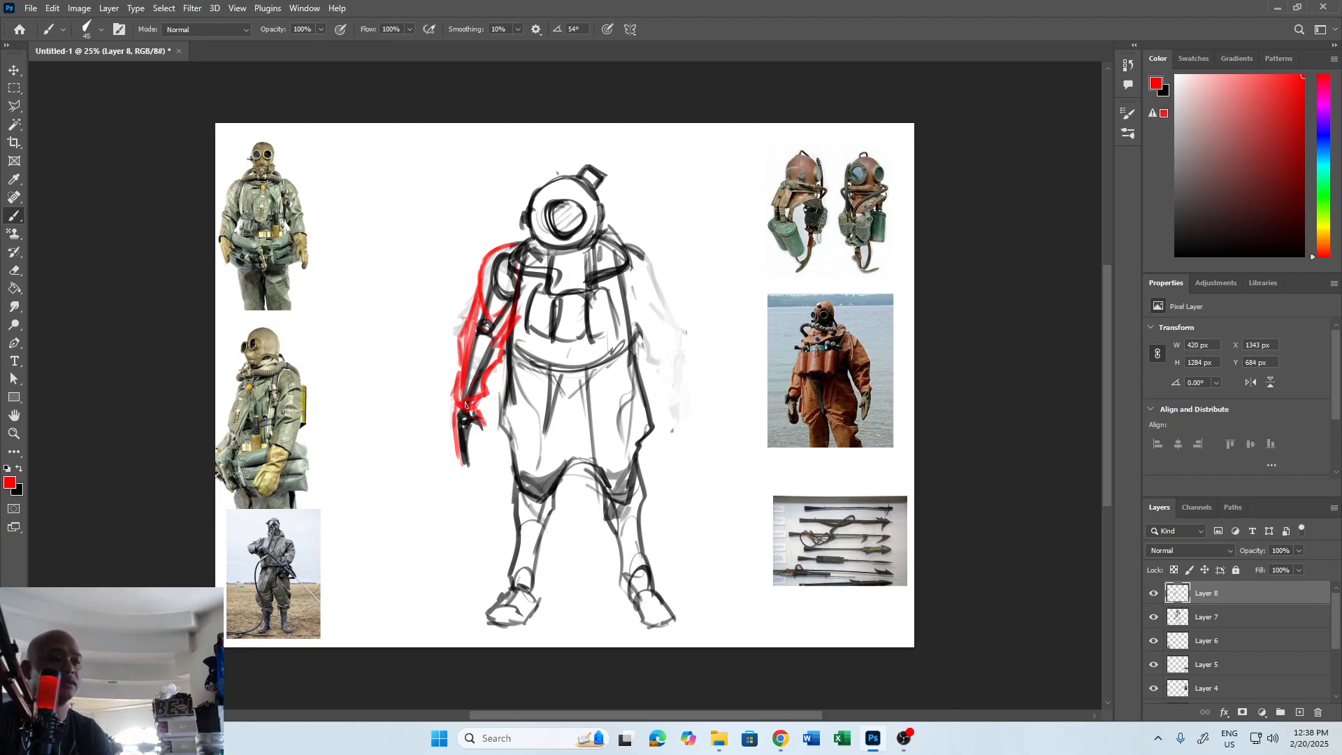
# Hide the red overlay on Layer 8 and return to black drawing on Layer 7.
pyautogui.click(1154, 593)
pyautogui.click(1154, 617)
pyautogui.click(1175, 618)
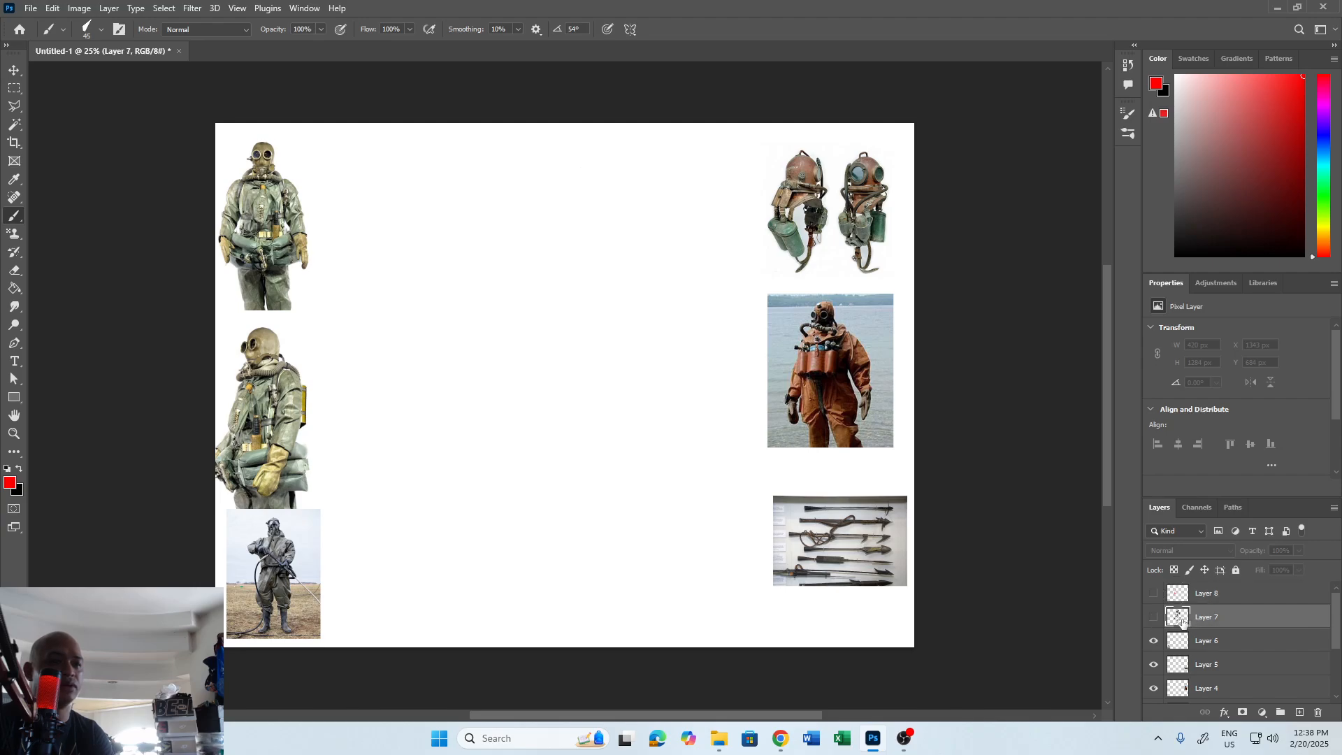
pyautogui.click(1155, 617)
pyautogui.press('d')
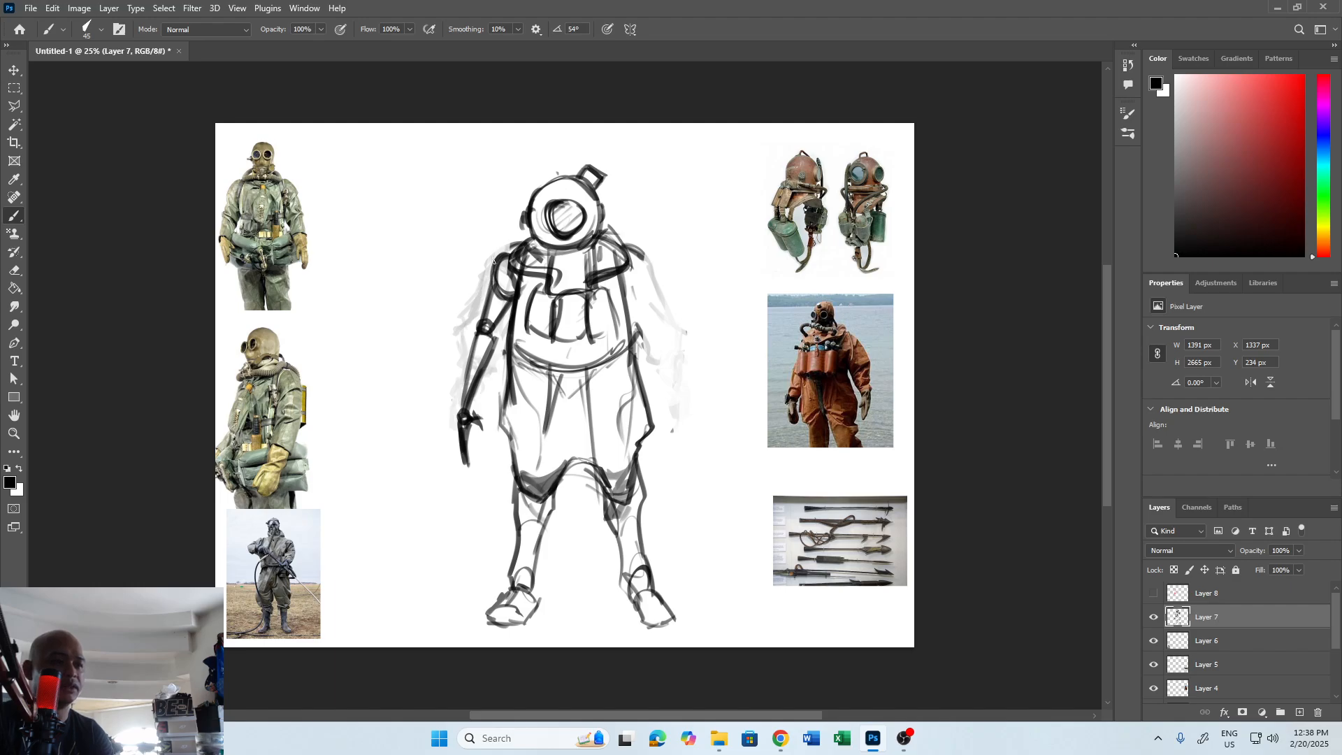
# Erase the simplified left-hand arm and redraw it as a baggy sleeve from the shoulder to the forearm.
pyautogui.press('e')
pyautogui.moveTo(483, 322)
pyautogui.mouseDown()
pyautogui.moveTo(463, 441)
pyautogui.moveTo(477, 290)
pyautogui.moveTo(497, 330)
pyautogui.moveTo(503, 309)
pyautogui.mouseUp()
pyautogui.press('b')
pyautogui.moveTo(505, 255)
pyautogui.mouseDown()
pyautogui.moveTo(484, 296)
pyautogui.moveTo(502, 308)
pyautogui.moveTo(506, 250)
pyautogui.moveTo(488, 265)
pyautogui.moveTo(483, 294)
pyautogui.moveTo(499, 299)
pyautogui.moveTo(474, 348)
pyautogui.mouseUp()
pyautogui.press('e')
pyautogui.press('b')
pyautogui.moveTo(485, 292)
pyautogui.mouseDown()
pyautogui.moveTo(475, 343)
pyautogui.moveTo(496, 347)
pyautogui.moveTo(456, 353)
pyautogui.moveTo(460, 382)
pyautogui.moveTo(487, 384)
pyautogui.mouseUp()
pyautogui.moveTo(500, 359); pyautogui.dragTo(486, 383)
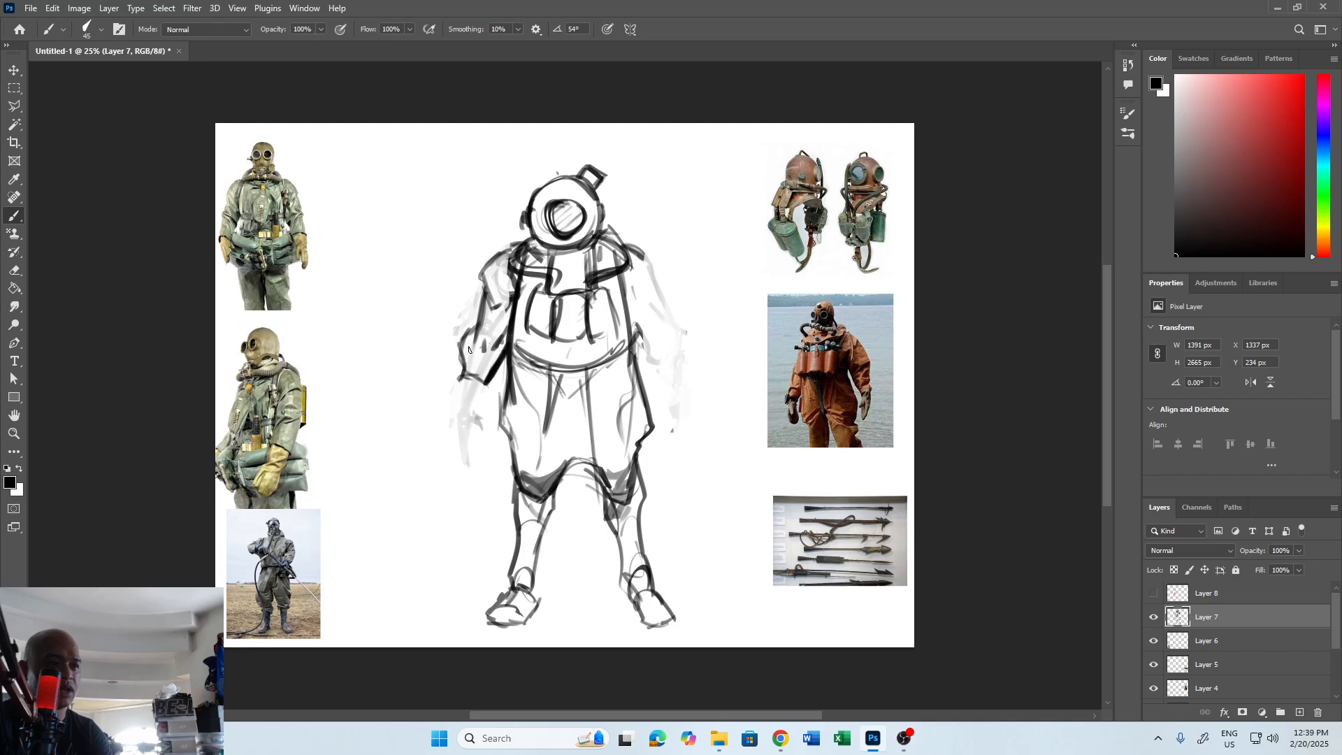
# Draw the left-hand forearm with a dark cuff band and a gloved hand below it.
pyautogui.moveTo(469, 338)
pyautogui.mouseDown()
pyautogui.moveTo(460, 381)
pyautogui.moveTo(498, 379)
pyautogui.moveTo(483, 412)
pyautogui.moveTo(460, 409)
pyautogui.mouseUp()
pyautogui.press('e')
pyautogui.press('b')
pyautogui.moveTo(464, 379)
pyautogui.mouseDown()
pyautogui.moveTo(461, 415)
pyautogui.moveTo(484, 411)
pyautogui.moveTo(481, 446)
pyautogui.moveTo(489, 419)
pyautogui.mouseUp()
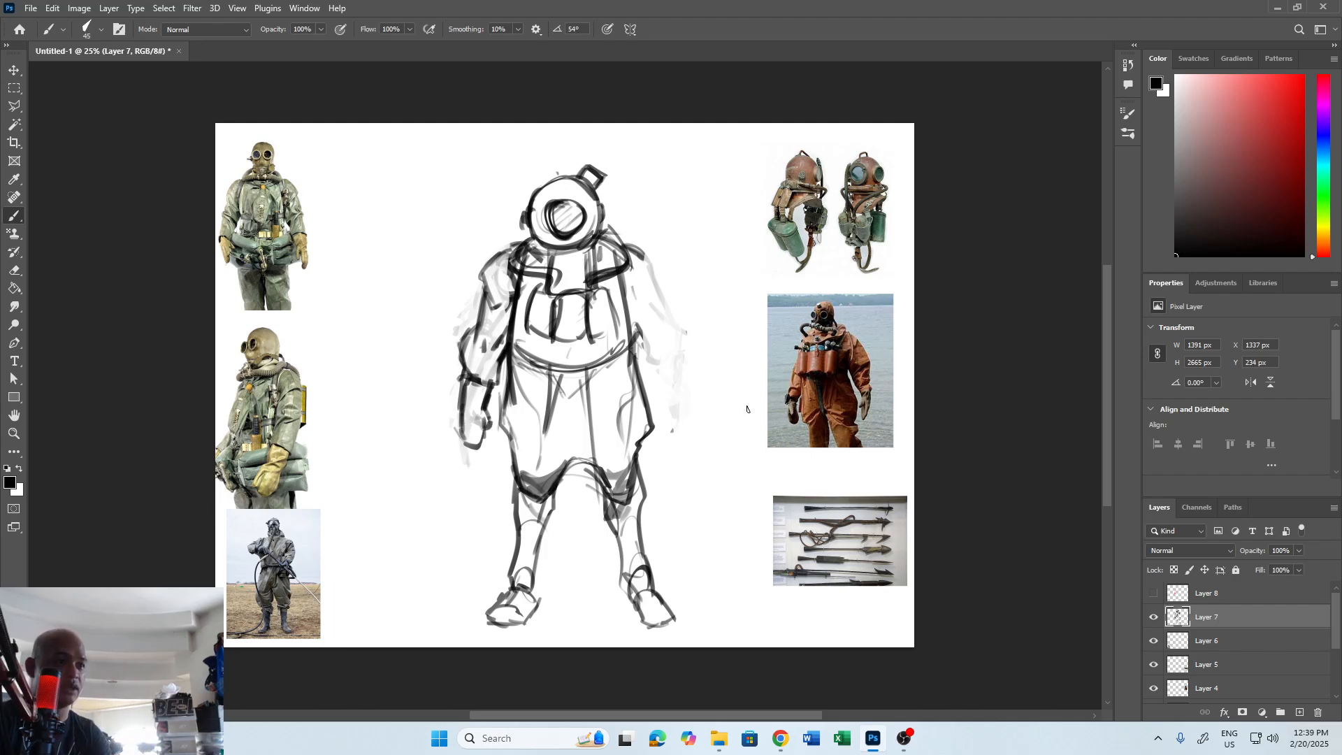
# Draw the right-hand arm as a baggy sleeve that narrows into a cuff and a gloved hand.
pyautogui.moveTo(645, 262); pyautogui.dragTo(676, 331)
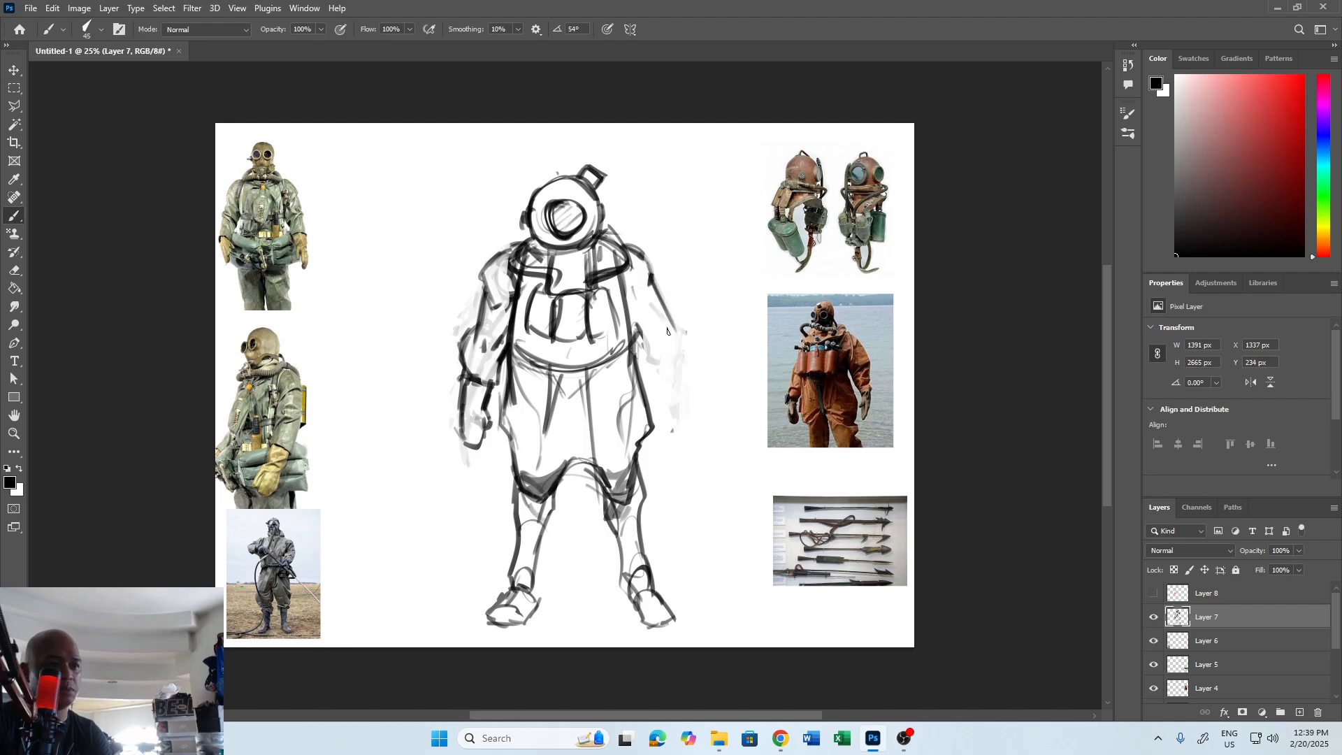
pyautogui.moveTo(671, 323)
pyautogui.mouseDown()
pyautogui.moveTo(689, 358)
pyautogui.moveTo(648, 363)
pyautogui.moveTo(660, 377)
pyautogui.moveTo(689, 357)
pyautogui.moveTo(689, 390)
pyautogui.moveTo(667, 421)
pyautogui.moveTo(688, 440)
pyautogui.mouseUp()
pyautogui.moveTo(692, 392)
pyautogui.mouseDown()
pyautogui.moveTo(680, 441)
pyautogui.moveTo(686, 414)
pyautogui.mouseUp()
pyautogui.moveTo(687, 445)
pyautogui.mouseDown()
pyautogui.moveTo(680, 409)
pyautogui.moveTo(638, 458)
pyautogui.mouseUp()
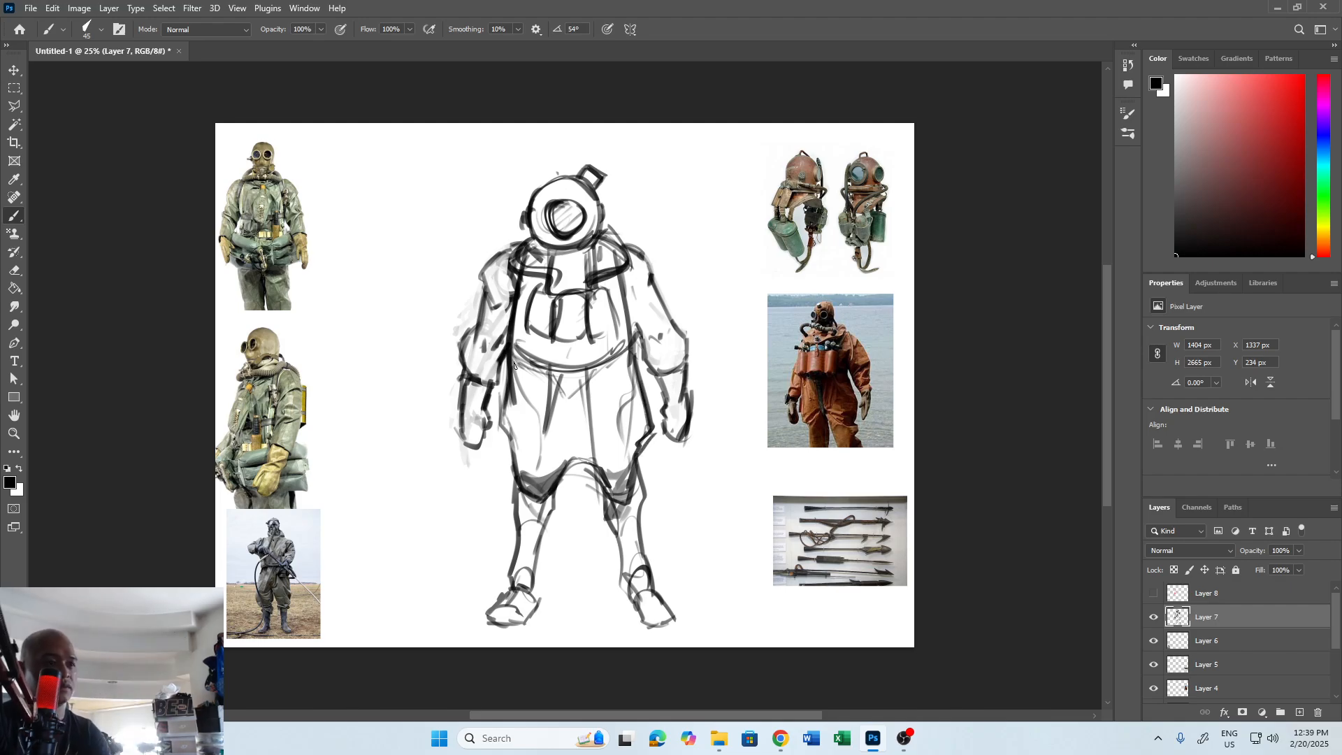
# Strengthen the trouser outline and draw a centre seam with short cross marks from the waist to the crotch.
pyautogui.moveTo(501, 375); pyautogui.dragTo(519, 483)
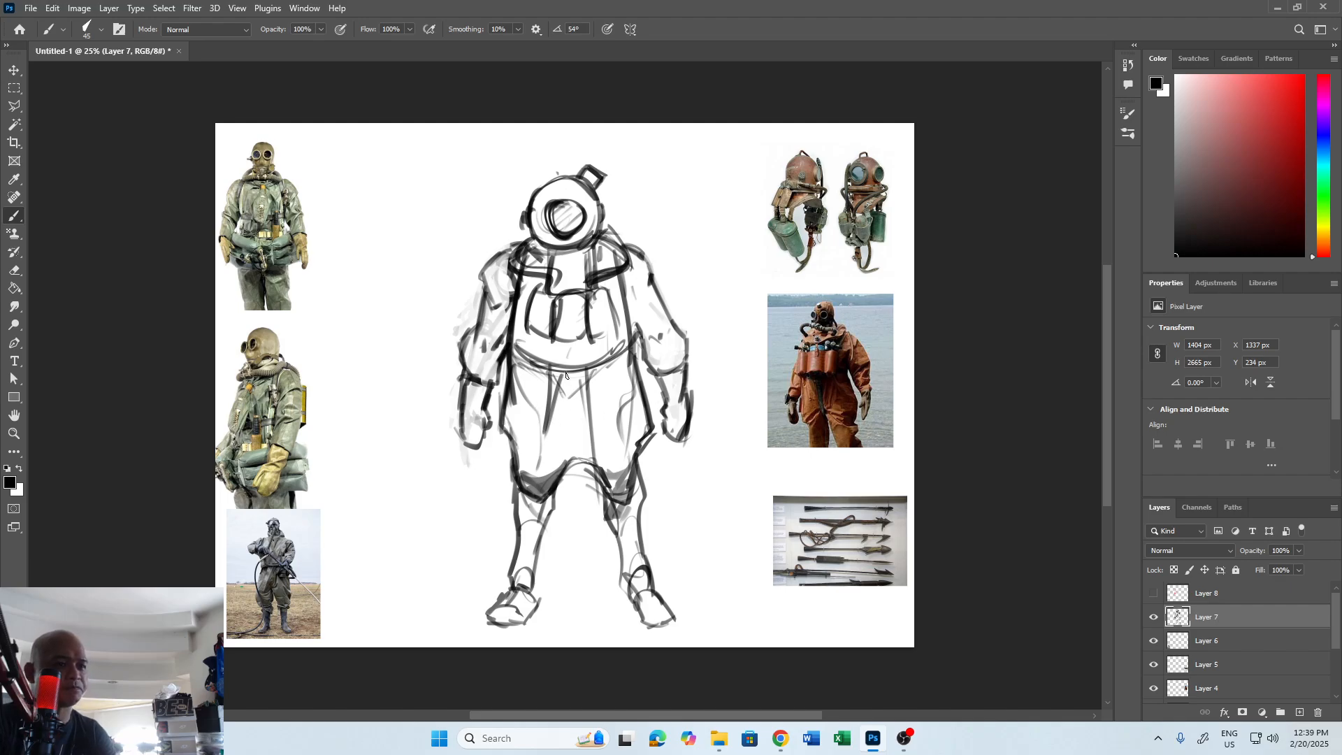
pyautogui.moveTo(567, 375)
pyautogui.mouseDown()
pyautogui.moveTo(569, 475)
pyautogui.moveTo(577, 466)
pyautogui.mouseUp()
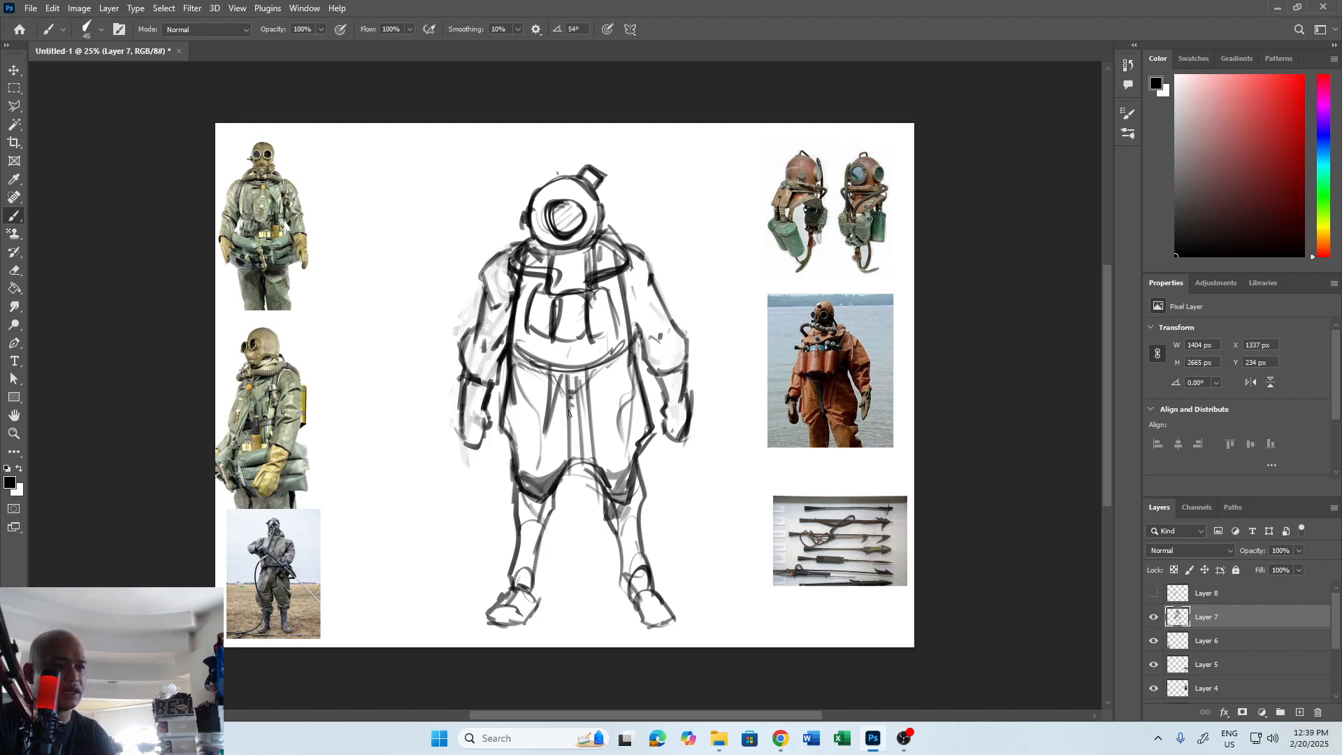
pyautogui.moveTo(571, 412); pyautogui.dragTo(576, 413)
pyautogui.moveTo(571, 423); pyautogui.dragTo(577, 432)
pyautogui.moveTo(571, 442); pyautogui.dragTo(577, 442)
pyautogui.moveTo(580, 381); pyautogui.dragTo(594, 368)
pyautogui.moveTo(559, 369); pyautogui.dragTo(804, 404)
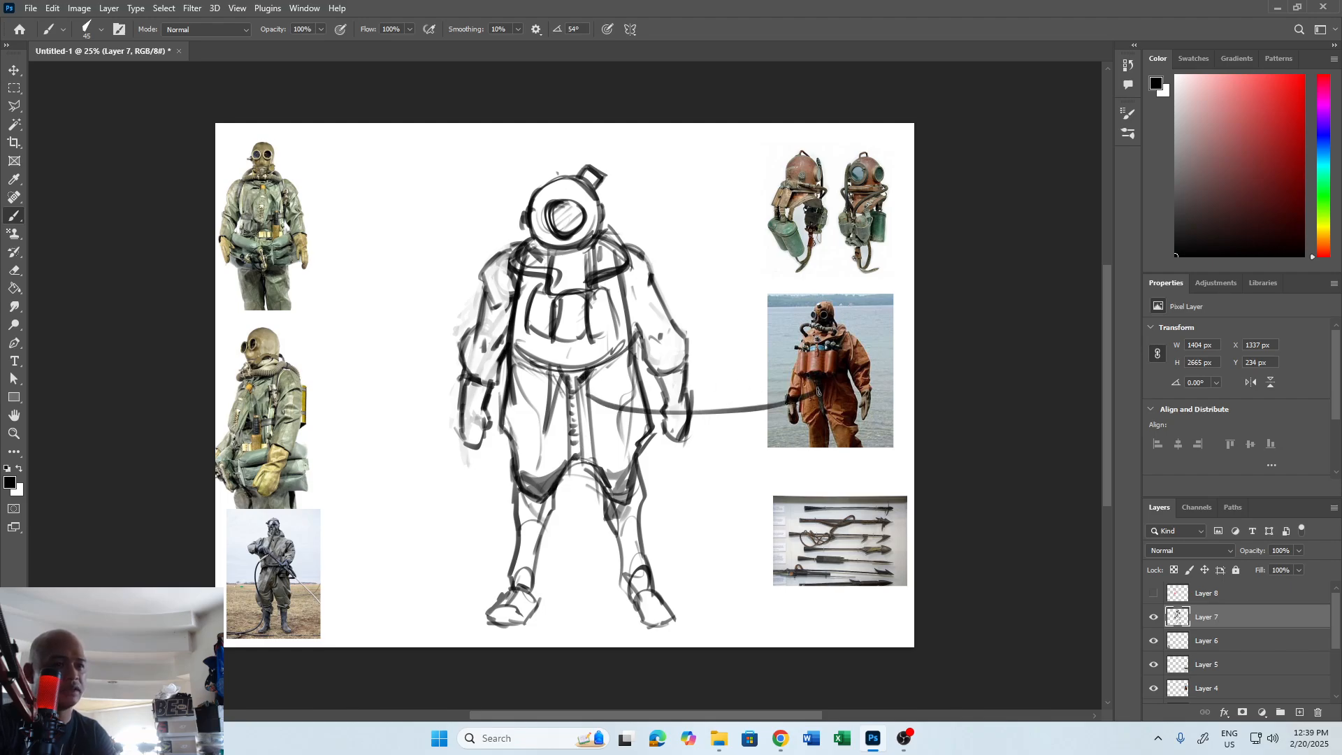
pyautogui.hotkey('ctrl', 'z')
pyautogui.moveTo(581, 459); pyautogui.dragTo(588, 422)
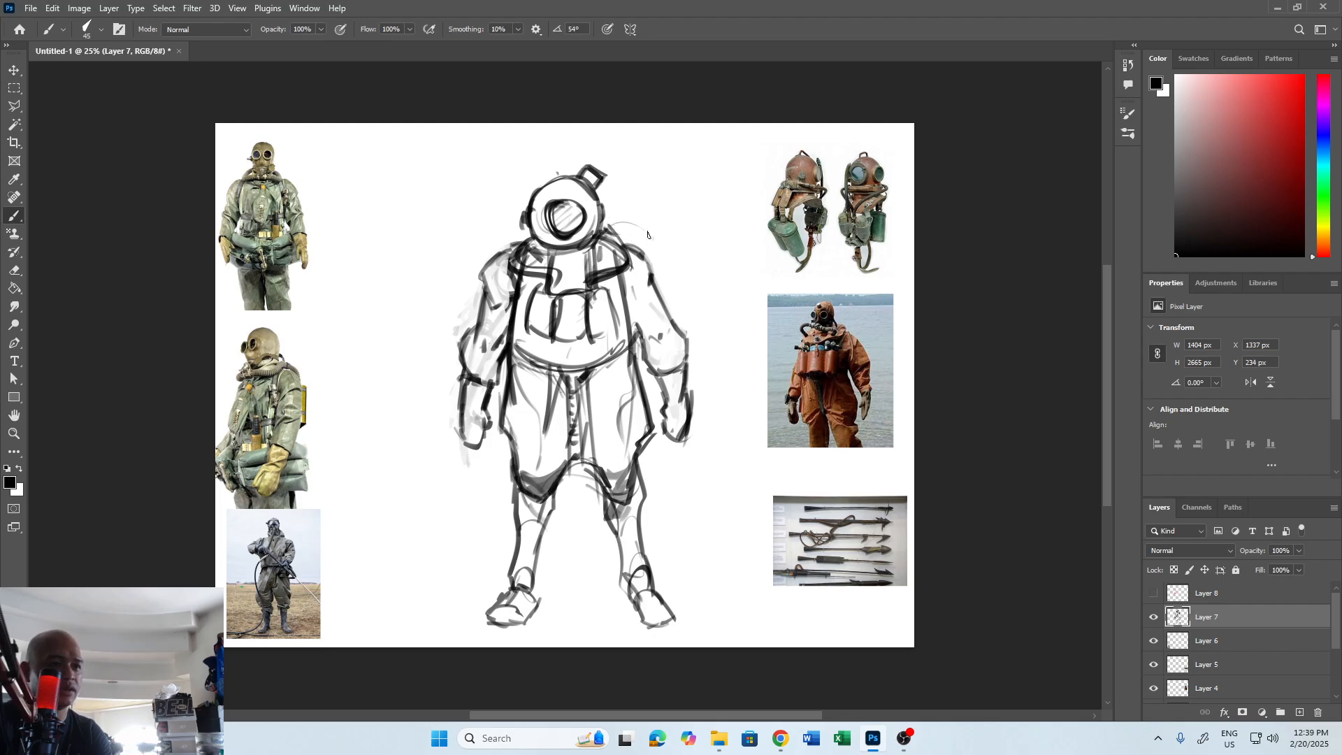
# Draw backpack tank shapes rising behind both shoulders beside the helmet.
pyautogui.moveTo(601, 222)
pyautogui.mouseDown()
pyautogui.moveTo(637, 225)
pyautogui.moveTo(635, 253)
pyautogui.mouseUp()
pyautogui.moveTo(525, 212)
pyautogui.mouseDown()
pyautogui.moveTo(502, 231)
pyautogui.moveTo(506, 258)
pyautogui.moveTo(509, 212)
pyautogui.mouseUp()
pyautogui.moveTo(523, 204); pyautogui.dragTo(520, 208)
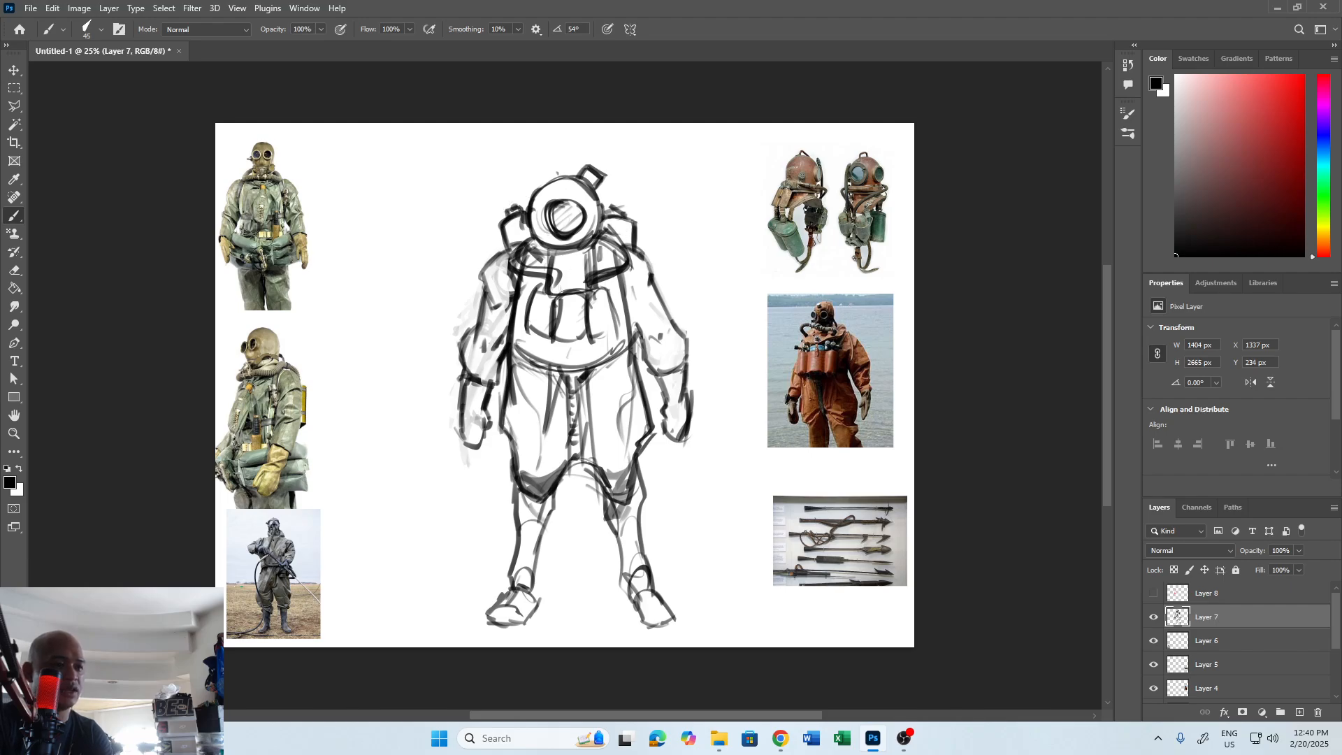
# Add a new layer beneath the line art on Layer 7 and set the foreground colour to grey 7a7a7a.
pyautogui.click(1299, 713)
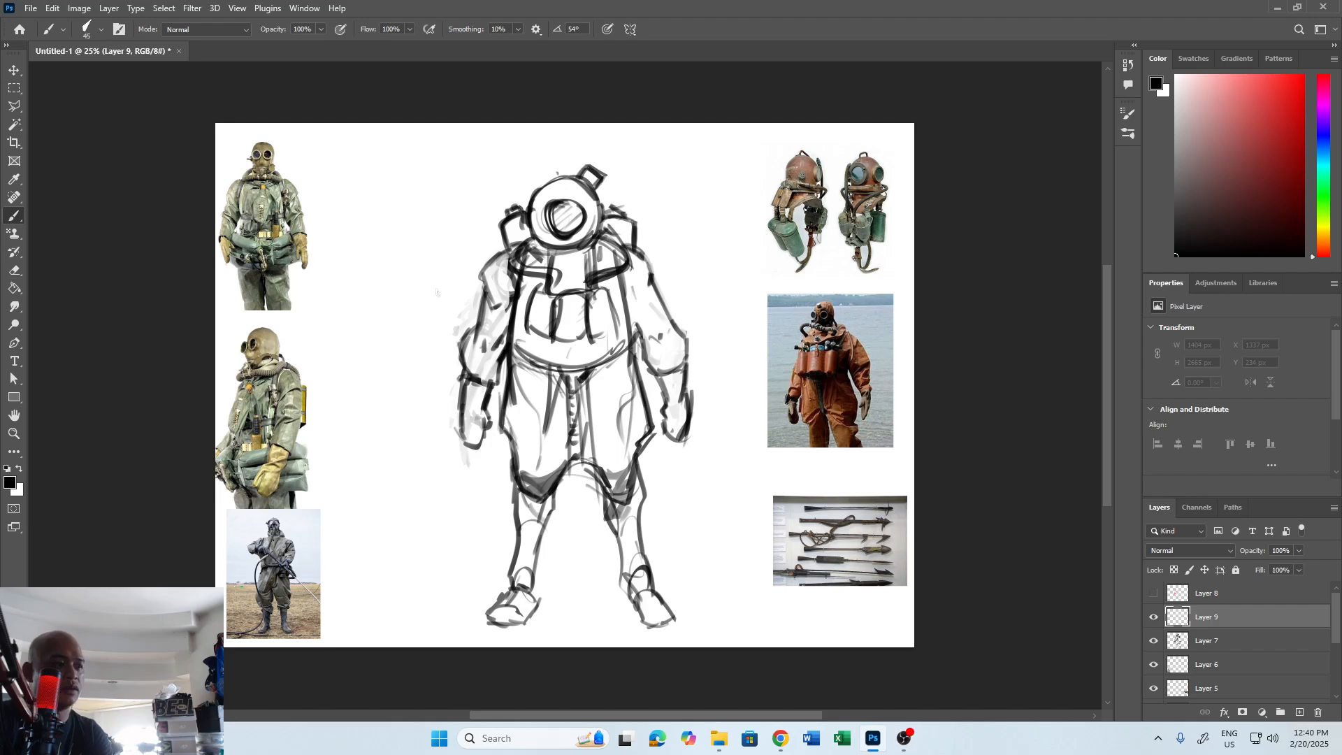
pyautogui.moveTo(1272, 618); pyautogui.dragTo(1279, 654)
pyautogui.press('x')
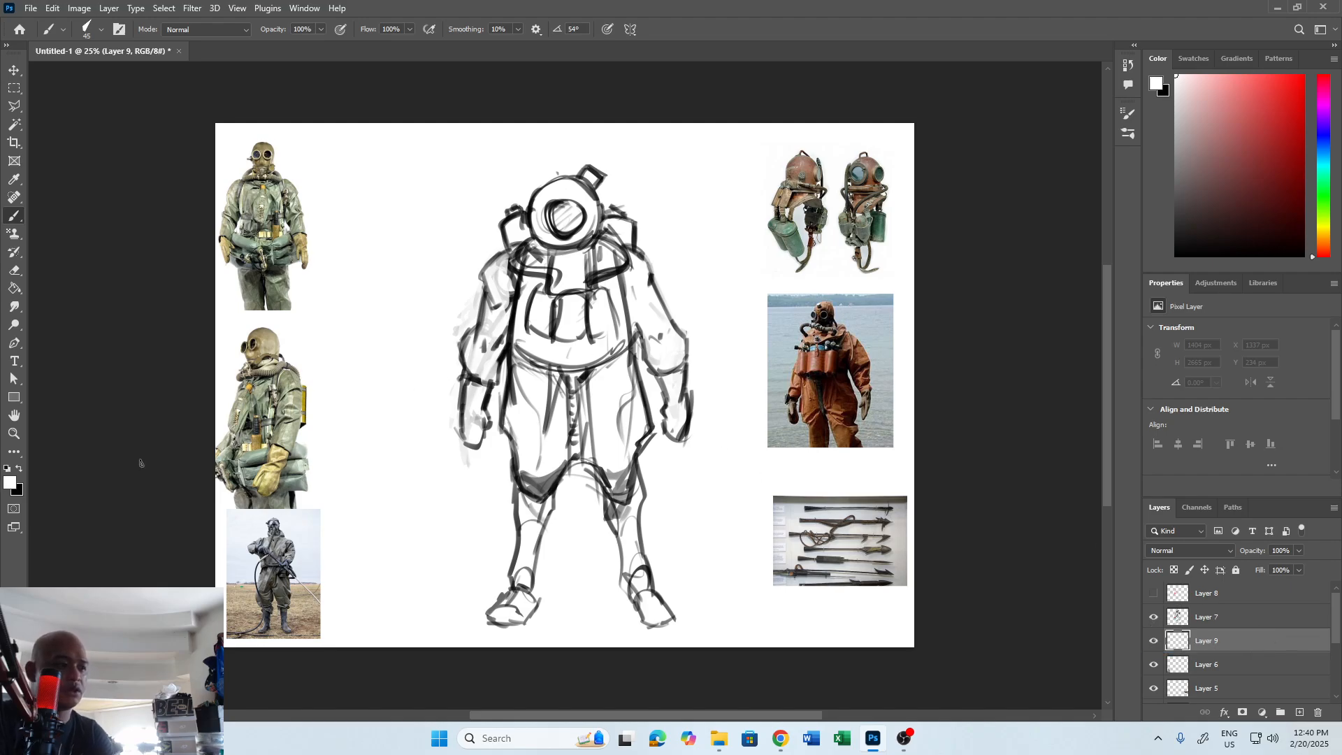
pyautogui.click(9, 482)
pyautogui.write('7a7a7a')
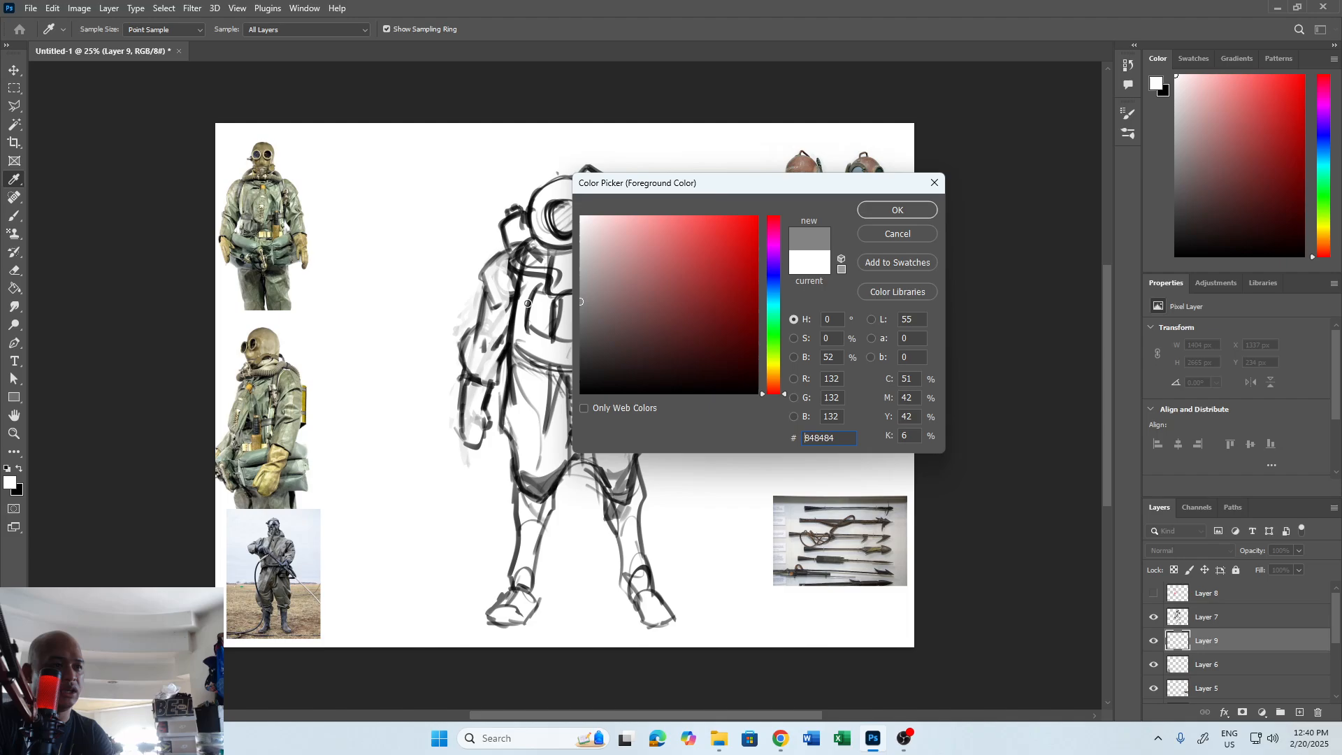
pyautogui.click(900, 211)
# Fill the helmet, backpack, torso, left-hand arm and trousers with grey using a larger brush.
pyautogui.moveTo(570, 198)
pyautogui.mouseDown()
pyautogui.moveTo(525, 202)
pyautogui.moveTo(546, 201)
pyautogui.moveTo(559, 181)
pyautogui.moveTo(552, 212)
pyautogui.moveTo(573, 190)
pyautogui.moveTo(553, 225)
pyautogui.moveTo(596, 211)
pyautogui.moveTo(559, 235)
pyautogui.moveTo(554, 186)
pyautogui.moveTo(536, 223)
pyautogui.moveTo(521, 213)
pyautogui.moveTo(526, 241)
pyautogui.moveTo(597, 292)
pyautogui.moveTo(576, 256)
pyautogui.moveTo(593, 227)
pyautogui.moveTo(581, 233)
pyautogui.moveTo(605, 241)
pyautogui.moveTo(610, 270)
pyautogui.moveTo(585, 236)
pyautogui.moveTo(604, 268)
pyautogui.moveTo(602, 338)
pyautogui.moveTo(571, 322)
pyautogui.moveTo(575, 344)
pyautogui.moveTo(539, 330)
pyautogui.moveTo(529, 290)
pyautogui.moveTo(526, 440)
pyautogui.moveTo(516, 422)
pyautogui.moveTo(534, 461)
pyautogui.moveTo(583, 344)
pyautogui.moveTo(614, 451)
pyautogui.moveTo(622, 344)
pyautogui.moveTo(621, 455)
pyautogui.moveTo(609, 463)
pyautogui.moveTo(520, 321)
pyautogui.moveTo(501, 261)
pyautogui.moveTo(492, 279)
pyautogui.moveTo(504, 251)
pyautogui.moveTo(469, 385)
pyautogui.moveTo(477, 293)
pyautogui.moveTo(483, 457)
pyautogui.mouseUp()
pyautogui.press(']')
pyautogui.press(']')
pyautogui.press(']')
pyautogui.press('[')
pyautogui.press('[')
pyautogui.press('[')
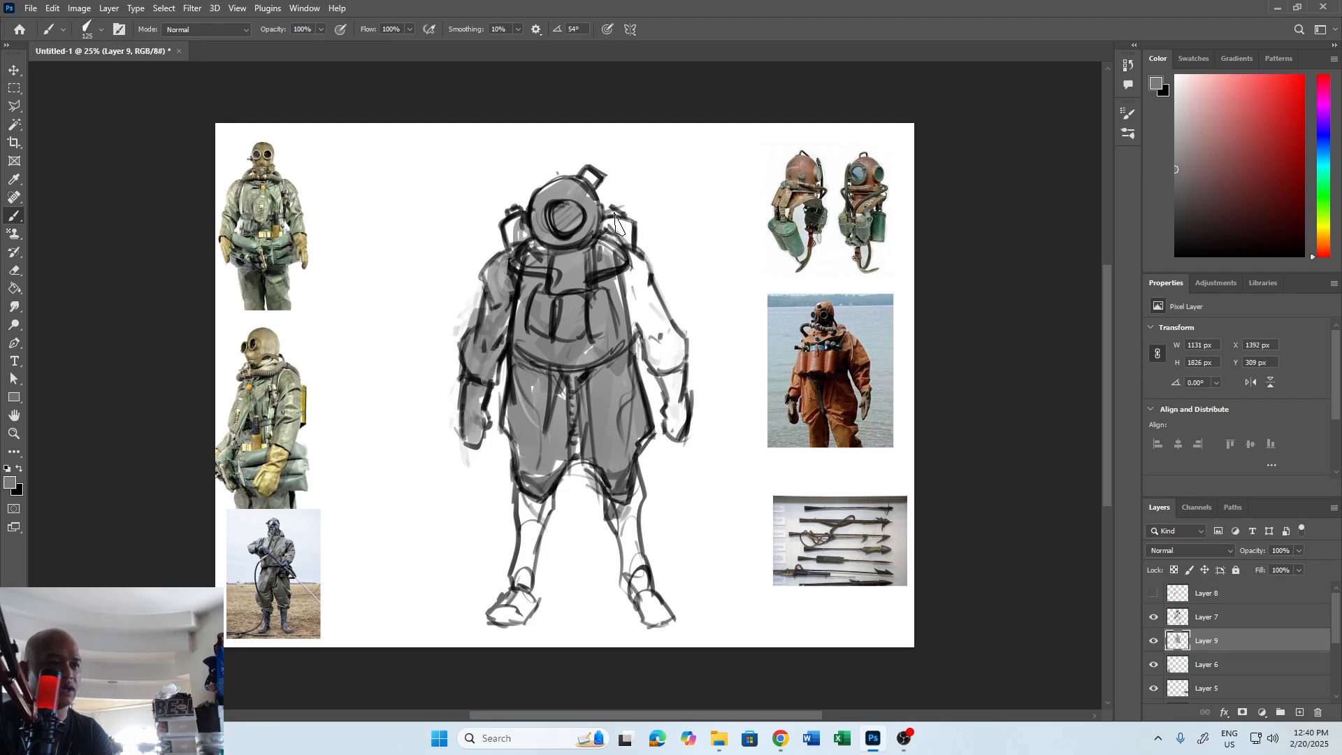
pyautogui.moveTo(615, 222)
pyautogui.mouseDown()
pyautogui.moveTo(626, 262)
pyautogui.moveTo(552, 231)
pyautogui.moveTo(510, 237)
pyautogui.moveTo(588, 188)
pyautogui.mouseUp()
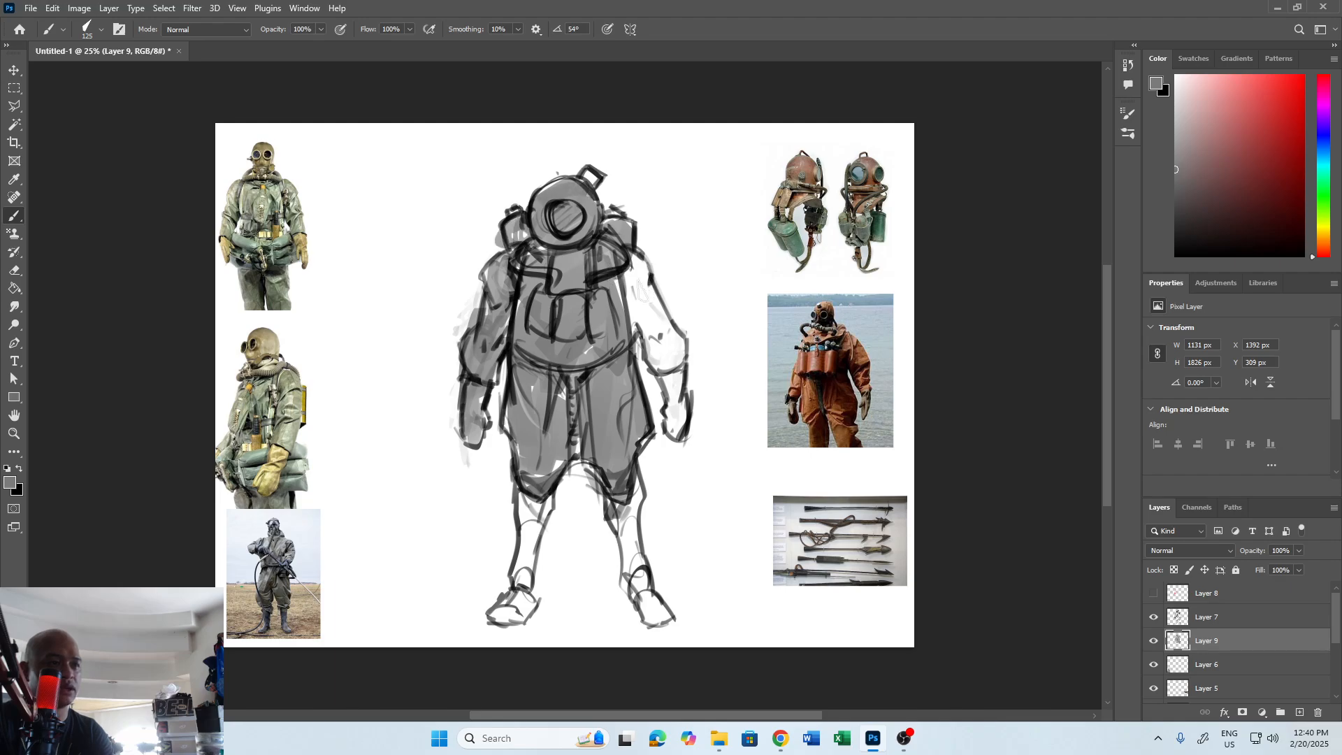
# Fill the right-hand arm and hand, both lower legs and the boots with grey.
pyautogui.moveTo(629, 269)
pyautogui.mouseDown()
pyautogui.moveTo(625, 306)
pyautogui.moveTo(637, 261)
pyautogui.moveTo(653, 345)
pyautogui.moveTo(662, 321)
pyautogui.moveTo(670, 357)
pyautogui.moveTo(603, 359)
pyautogui.moveTo(591, 400)
pyautogui.moveTo(554, 390)
pyautogui.moveTo(526, 451)
pyautogui.moveTo(585, 411)
pyautogui.mouseUp()
pyautogui.moveTo(528, 523)
pyautogui.mouseDown()
pyautogui.moveTo(525, 584)
pyautogui.moveTo(498, 619)
pyautogui.mouseUp()
pyautogui.moveTo(618, 499)
pyautogui.mouseDown()
pyautogui.moveTo(630, 590)
pyautogui.moveTo(646, 603)
pyautogui.moveTo(636, 594)
pyautogui.mouseUp()
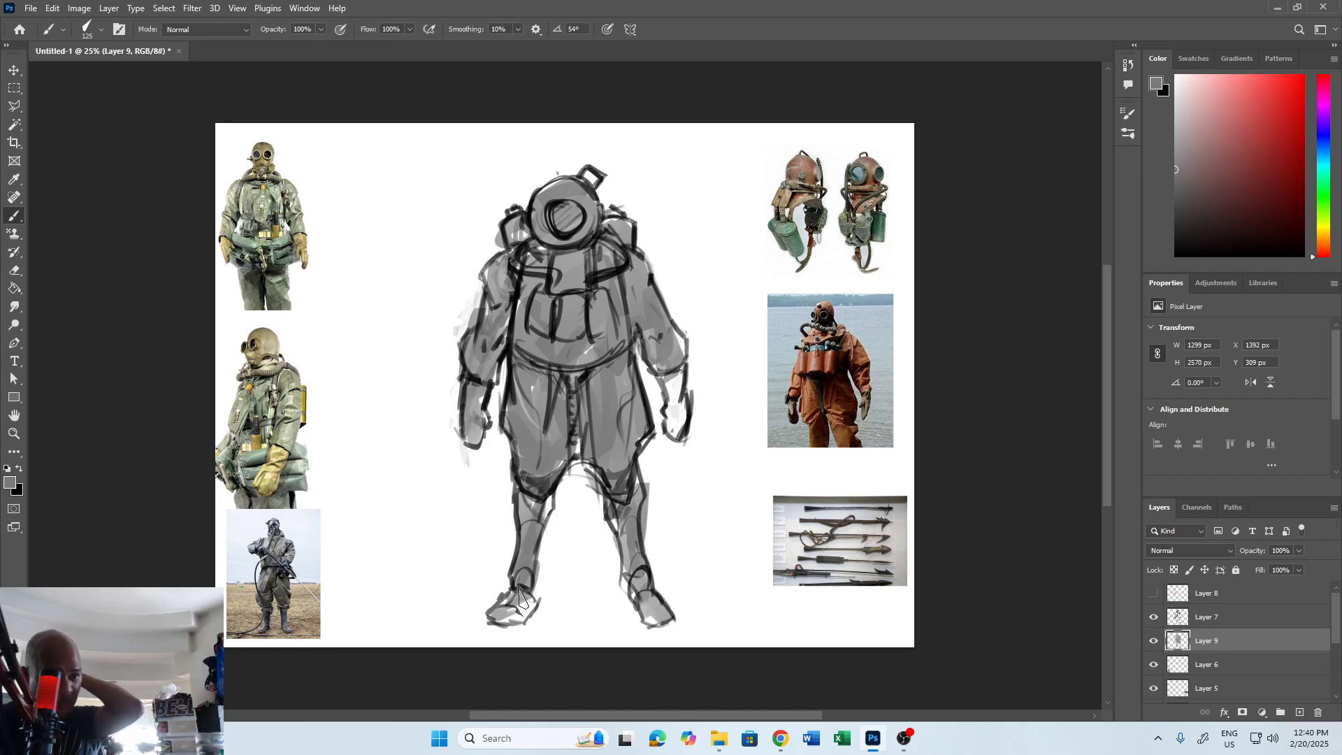
pyautogui.moveTo(520, 598); pyautogui.dragTo(507, 621)
pyautogui.moveTo(669, 366); pyautogui.dragTo(678, 434)
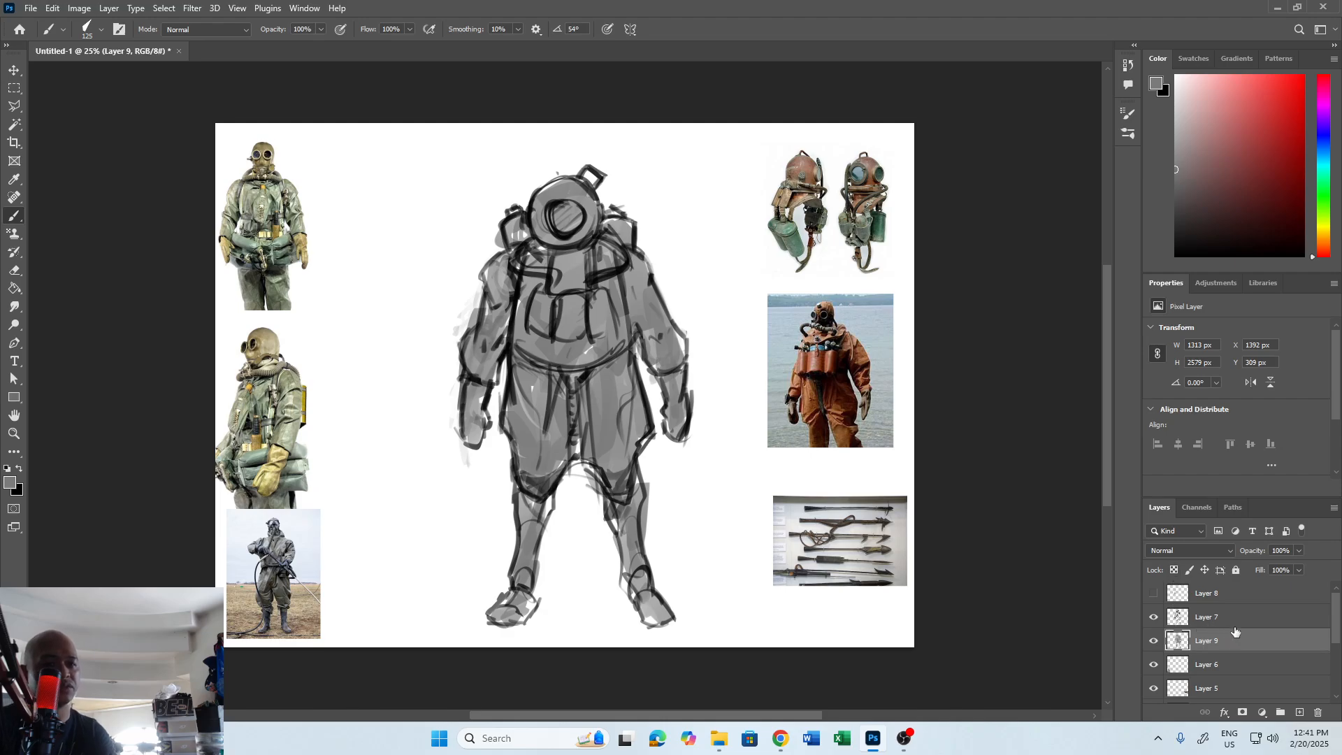
# Duplicate the line art and grey fill layers together and hide the two originals.
pyautogui.keyDown('ctrl'); pyautogui.click(1262, 618); pyautogui.keyUp('ctrl')
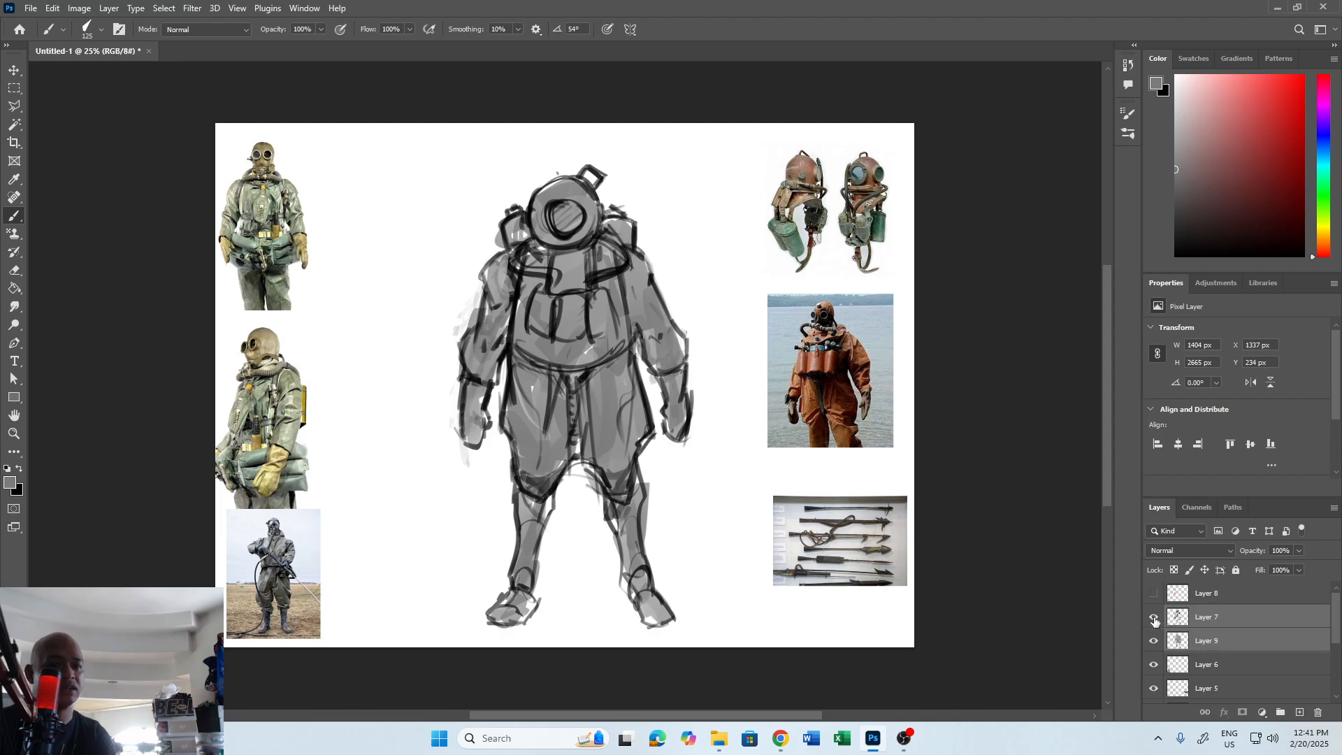
pyautogui.click(1155, 618)
pyautogui.click(1154, 641)
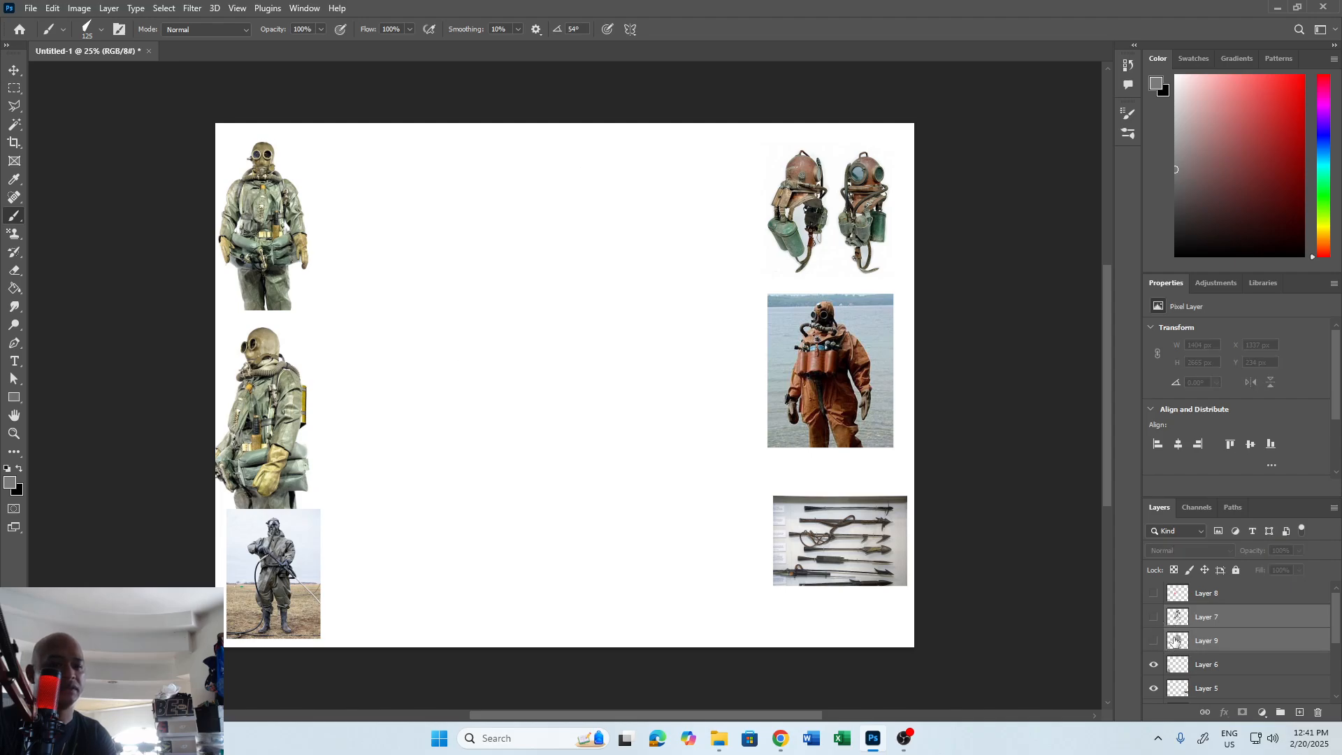
pyautogui.click(1153, 618)
pyautogui.click(1154, 640)
pyautogui.moveTo(1174, 644); pyautogui.dragTo(1299, 712)
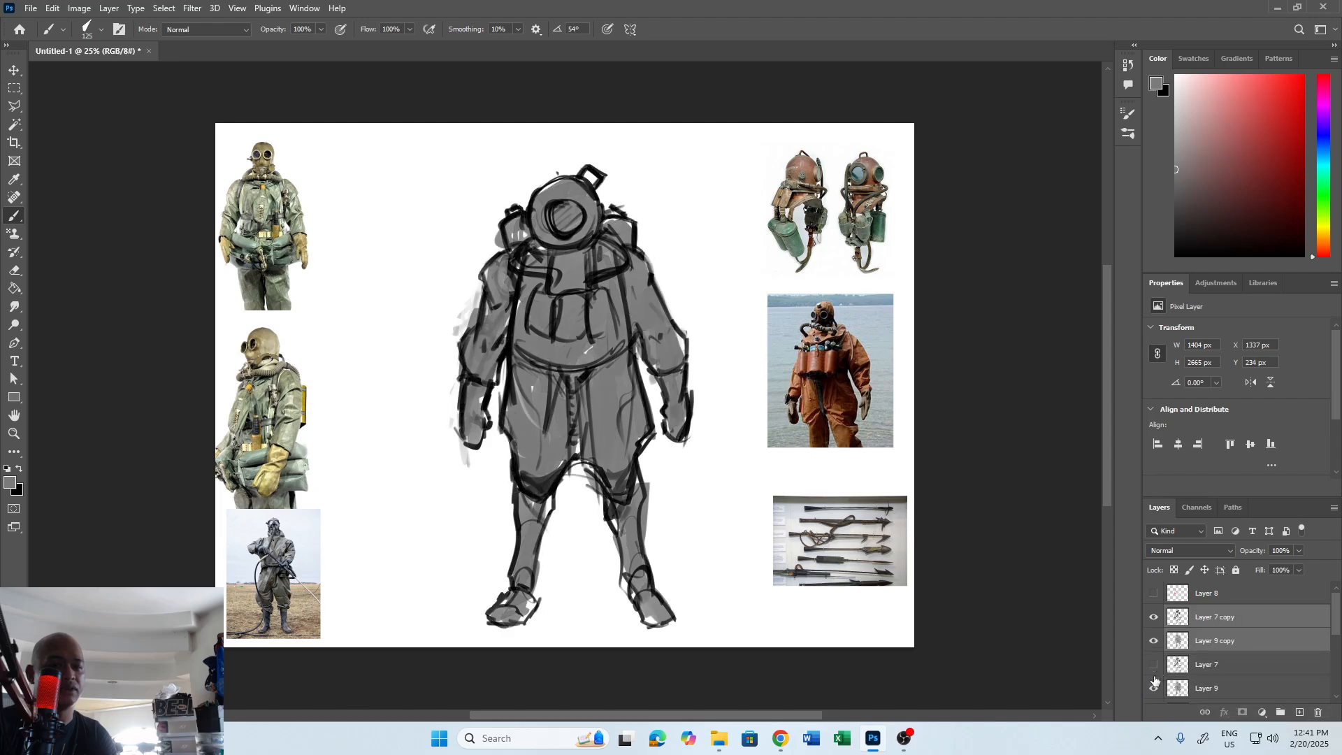
pyautogui.click(1155, 685)
# Scale the duplicated figure to about 48% and place it beside the upper-left reference photo.
pyautogui.hotkey('ctrl', 't')
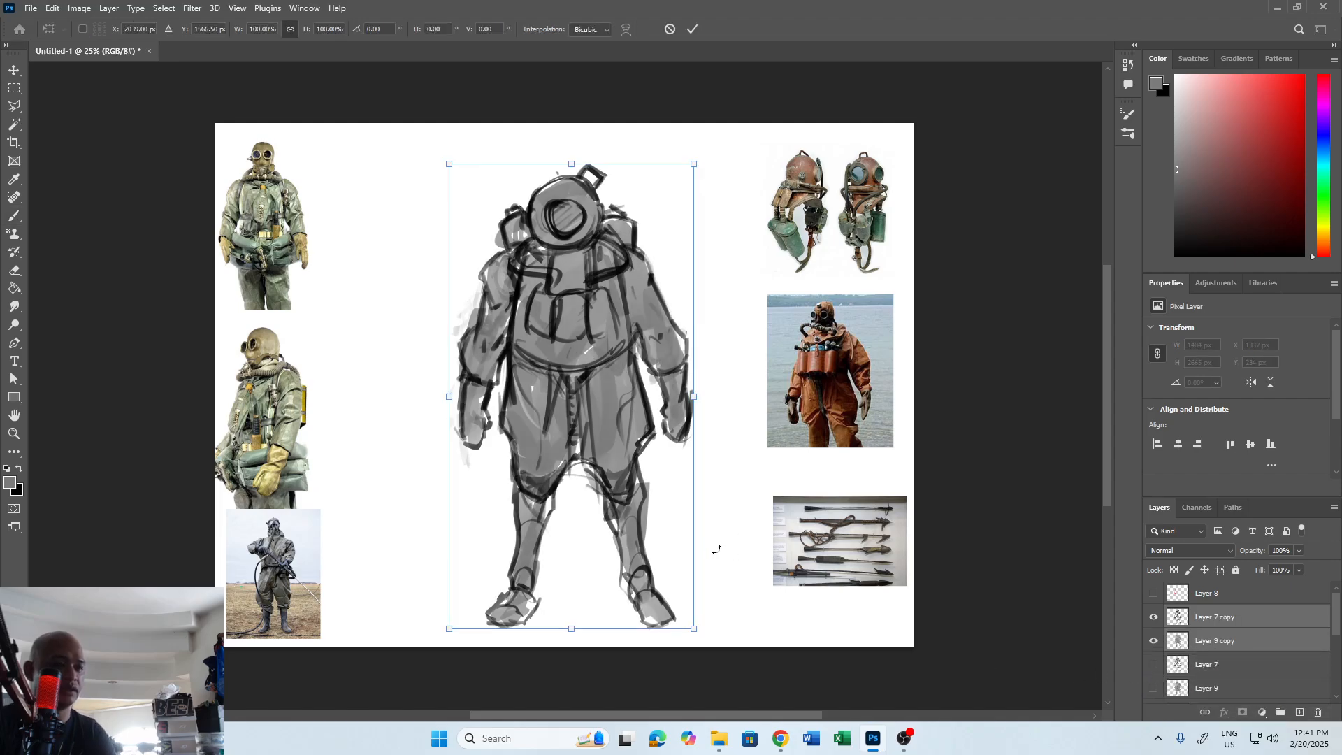
pyautogui.moveTo(694, 629)
pyautogui.mouseDown()
pyautogui.moveTo(654, 553)
pyautogui.moveTo(689, 625)
pyautogui.moveTo(633, 542)
pyautogui.moveTo(560, 381)
pyautogui.moveTo(450, 351)
pyautogui.mouseUp()
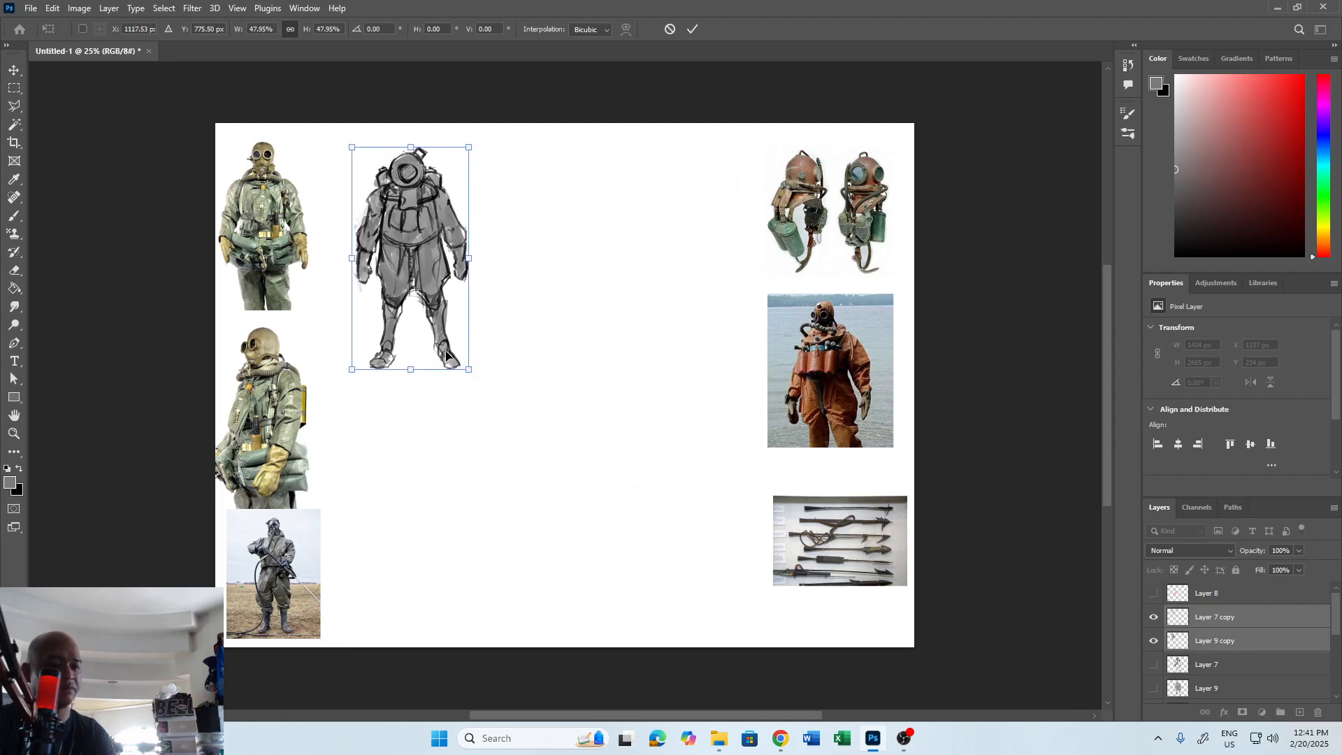
pyautogui.press('Return')
# Add a new layer for a second figure and switch to a smaller black brush.
pyautogui.click(1300, 712)
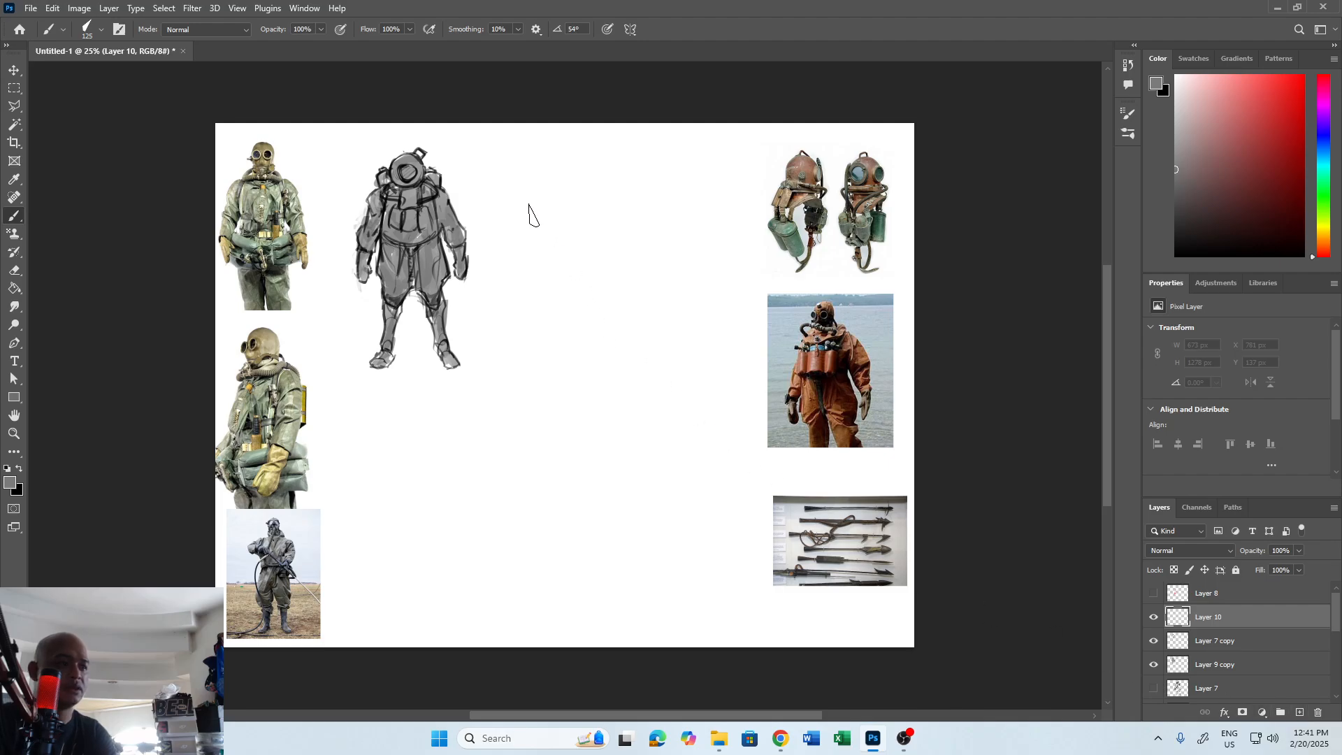
pyautogui.press('x')
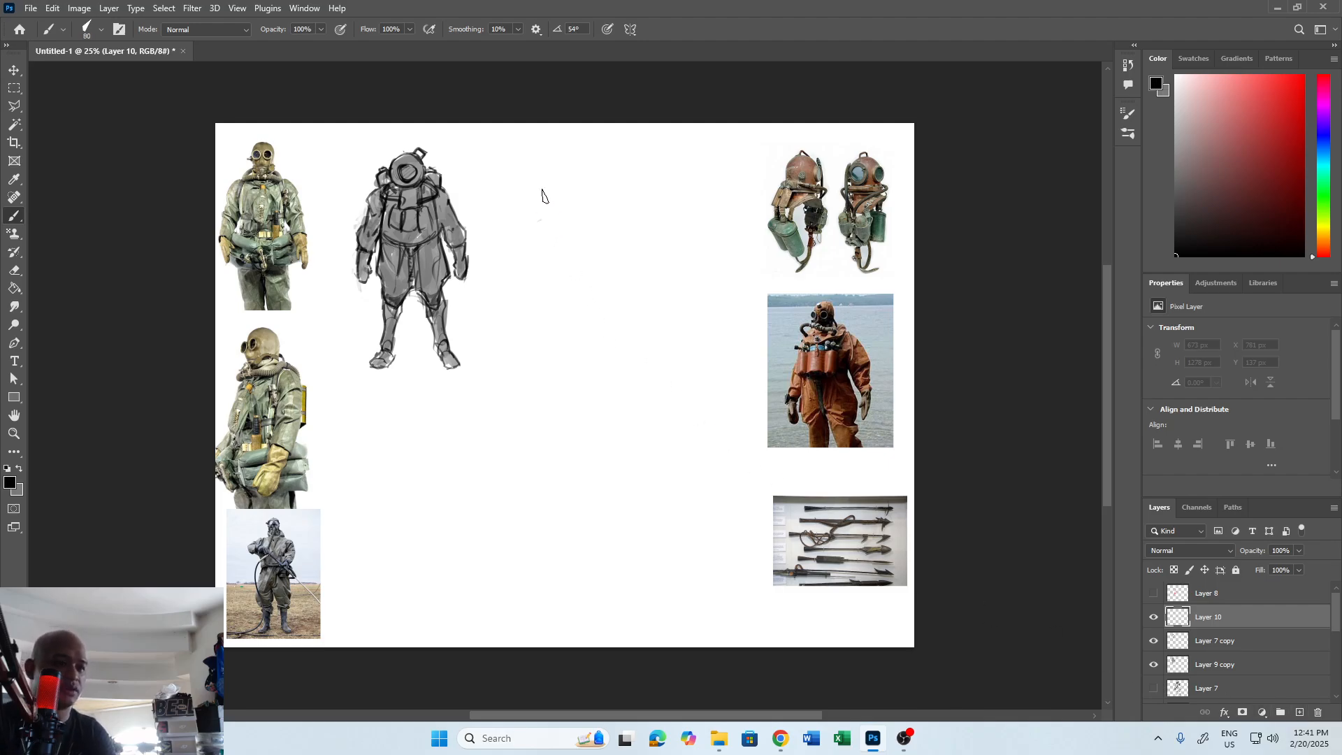
pyautogui.moveTo(539, 219); pyautogui.dragTo(600, 216)
pyautogui.moveTo(539, 218)
pyautogui.mouseDown()
pyautogui.moveTo(582, 188)
pyautogui.moveTo(609, 222)
pyautogui.mouseUp()
pyautogui.hotkey('ctrl', 'z')
pyautogui.hotkey('ctrl', 'z')
pyautogui.hotkey('ctrl', 'z')
# Block in a second figure's rounded head with a grey face area and its broad torso as a black silhouette.
pyautogui.moveTo(573, 182); pyautogui.dragTo(544, 227)
pyautogui.press(']')
pyautogui.moveTo(549, 228)
pyautogui.mouseDown()
pyautogui.moveTo(593, 188)
pyautogui.moveTo(582, 177)
pyautogui.moveTo(596, 220)
pyautogui.moveTo(574, 221)
pyautogui.moveTo(603, 217)
pyautogui.mouseUp()
pyautogui.moveTo(603, 217)
pyautogui.mouseDown()
pyautogui.moveTo(569, 214)
pyautogui.moveTo(582, 244)
pyautogui.mouseUp()
pyautogui.moveTo(599, 194)
pyautogui.mouseDown()
pyautogui.moveTo(599, 235)
pyautogui.moveTo(551, 230)
pyautogui.moveTo(611, 224)
pyautogui.moveTo(613, 238)
pyautogui.moveTo(584, 239)
pyautogui.mouseUp()
pyautogui.moveTo(611, 224)
pyautogui.mouseDown()
pyautogui.moveTo(566, 238)
pyautogui.moveTo(586, 239)
pyautogui.moveTo(608, 215)
pyautogui.moveTo(591, 247)
pyautogui.moveTo(588, 223)
pyautogui.moveTo(597, 237)
pyautogui.moveTo(558, 207)
pyautogui.moveTo(602, 228)
pyautogui.moveTo(546, 238)
pyautogui.moveTo(604, 235)
pyautogui.moveTo(631, 266)
pyautogui.moveTo(597, 254)
pyautogui.moveTo(528, 285)
pyautogui.moveTo(547, 253)
pyautogui.moveTo(515, 272)
pyautogui.moveTo(566, 254)
pyautogui.moveTo(599, 264)
pyautogui.moveTo(558, 283)
pyautogui.moveTo(570, 258)
pyautogui.moveTo(610, 283)
pyautogui.moveTo(628, 273)
pyautogui.moveTo(531, 270)
pyautogui.moveTo(595, 296)
pyautogui.moveTo(546, 310)
pyautogui.moveTo(551, 295)
pyautogui.moveTo(559, 326)
pyautogui.moveTo(632, 316)
pyautogui.moveTo(613, 269)
pyautogui.moveTo(527, 288)
pyautogui.moveTo(590, 341)
pyautogui.moveTo(638, 280)
pyautogui.moveTo(624, 346)
pyautogui.moveTo(599, 373)
pyautogui.moveTo(556, 310)
pyautogui.moveTo(531, 309)
pyautogui.moveTo(545, 347)
pyautogui.moveTo(534, 363)
pyautogui.moveTo(580, 363)
pyautogui.moveTo(601, 381)
pyautogui.moveTo(552, 388)
pyautogui.moveTo(635, 350)
pyautogui.moveTo(629, 377)
pyautogui.moveTo(531, 329)
pyautogui.moveTo(521, 371)
pyautogui.moveTo(638, 332)
pyautogui.moveTo(558, 338)
pyautogui.mouseUp()
pyautogui.press('x')
pyautogui.press('x')
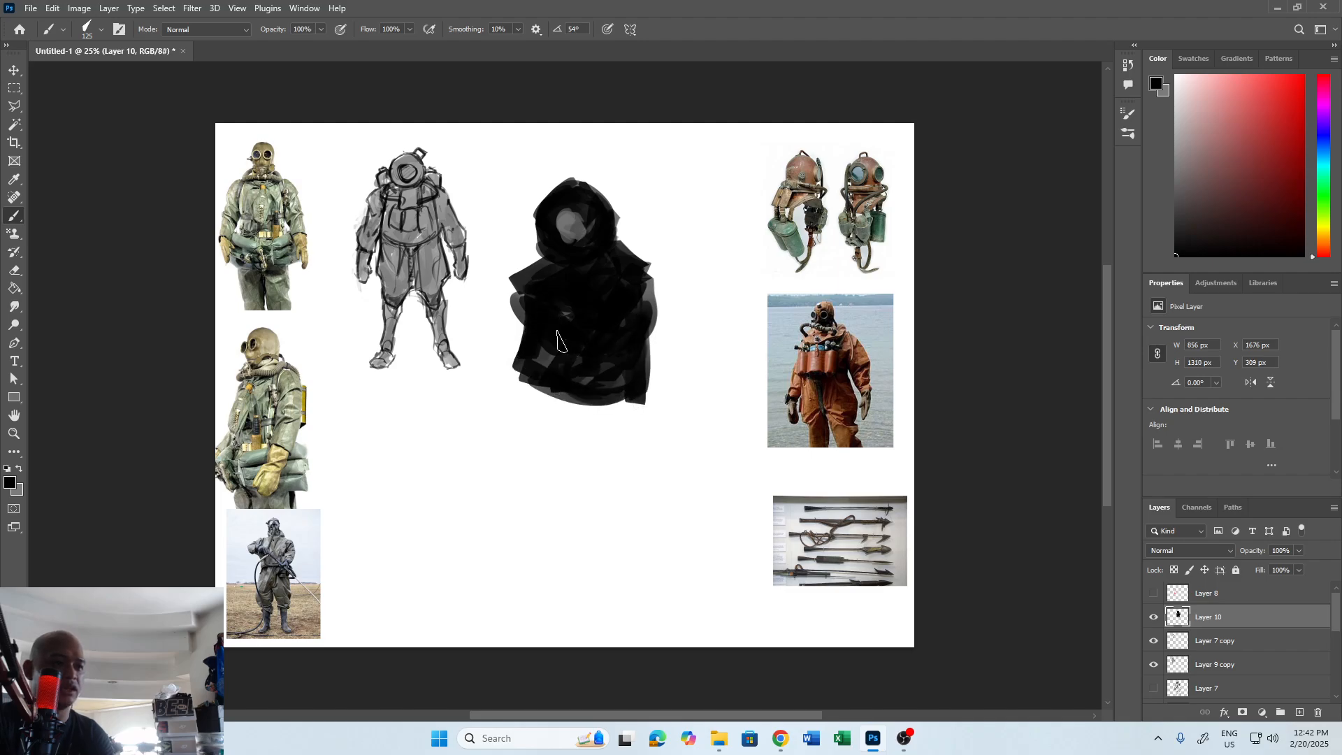
# Extend the second figure's lower torso with a straight-edged lasso selection filled in black, and deselect.
pyautogui.press('l')
pyautogui.click(525, 277)
pyautogui.click(509, 396)
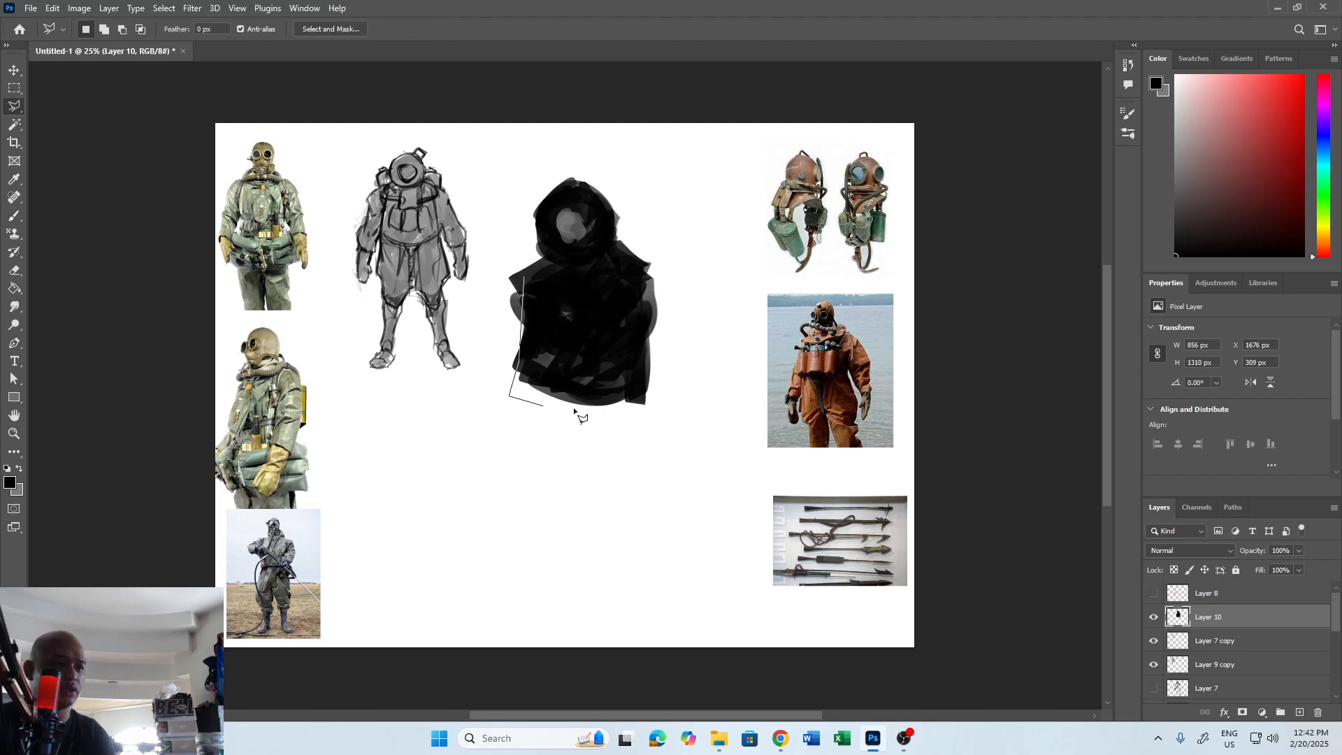
pyautogui.click(647, 418)
pyautogui.click(656, 405)
pyautogui.click(654, 371)
pyautogui.doubleClick(634, 276)
pyautogui.press('b')
pyautogui.moveTo(530, 365)
pyautogui.mouseDown()
pyautogui.moveTo(509, 388)
pyautogui.moveTo(534, 402)
pyautogui.moveTo(656, 388)
pyautogui.moveTo(588, 319)
pyautogui.moveTo(549, 320)
pyautogui.moveTo(633, 332)
pyautogui.moveTo(659, 287)
pyautogui.moveTo(653, 378)
pyautogui.mouseUp()
pyautogui.press('m')
pyautogui.click(627, 384)
pyautogui.press('b')
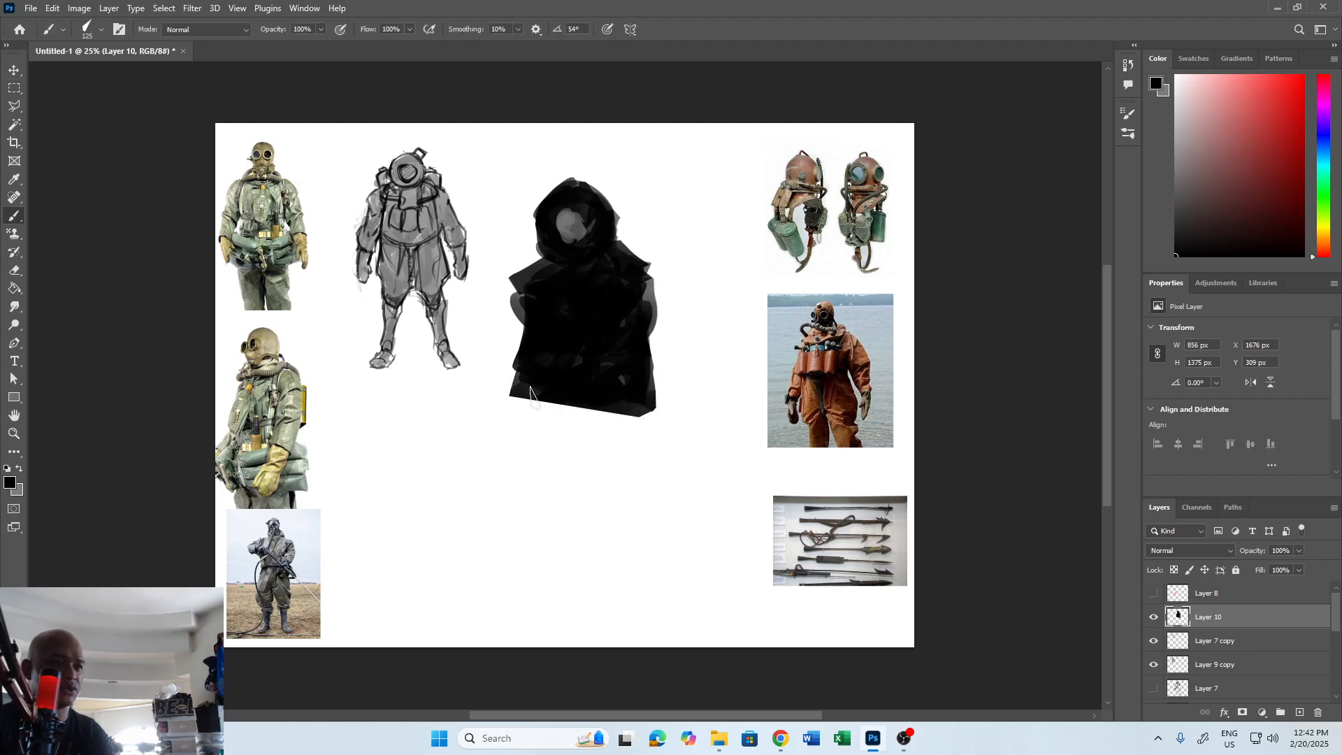
# Outline a pair of baggy, spread trouser legs below the torso with a polygonal selection and paint them black.
pyautogui.press('l')
pyautogui.click(516, 395)
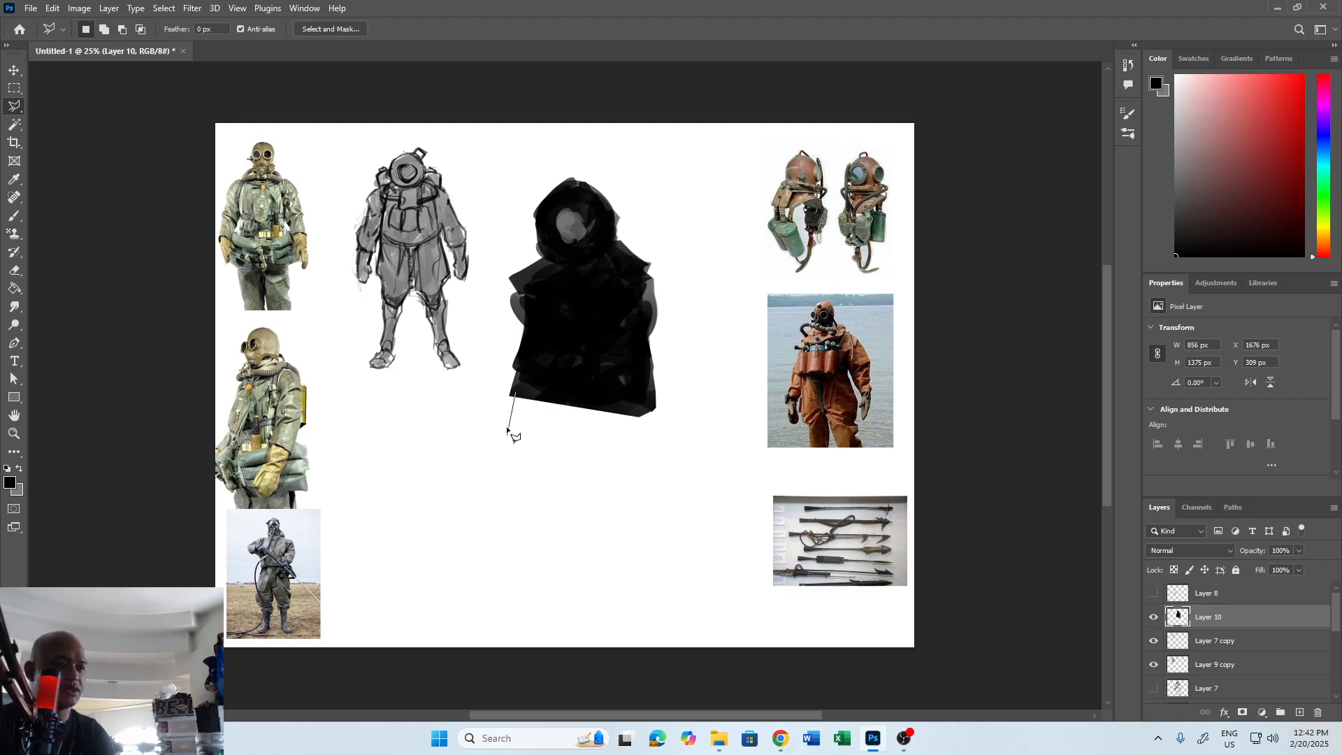
pyautogui.click(508, 439)
pyautogui.click(515, 520)
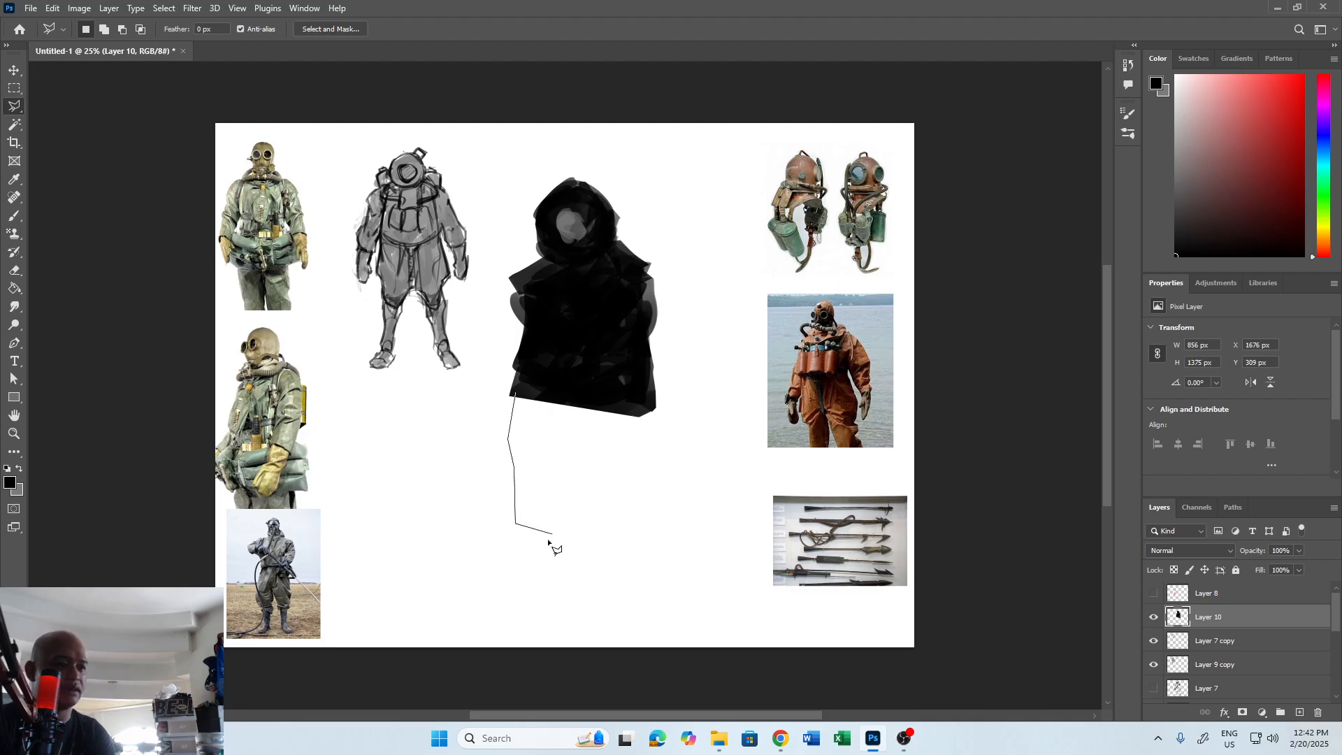
pyautogui.click(528, 538)
pyautogui.click(574, 539)
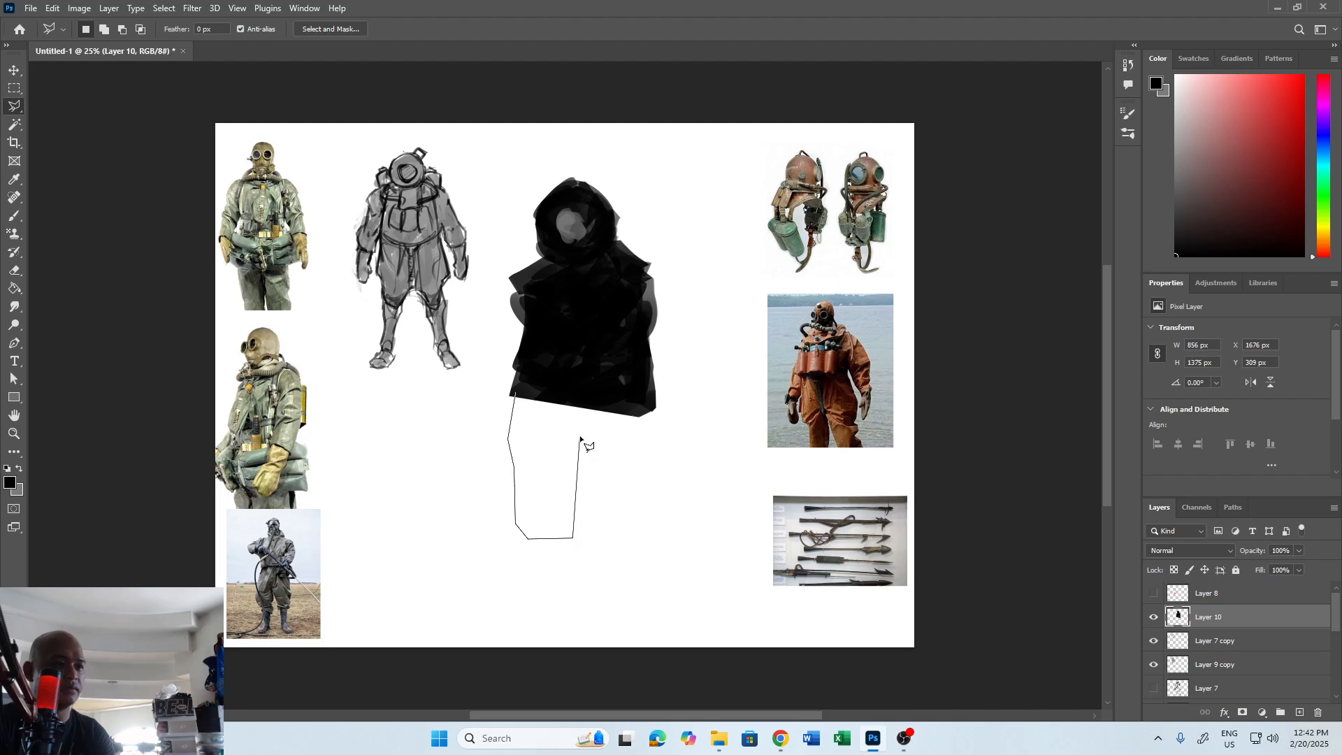
pyautogui.press('BackSpace')
pyautogui.press('BackSpace')
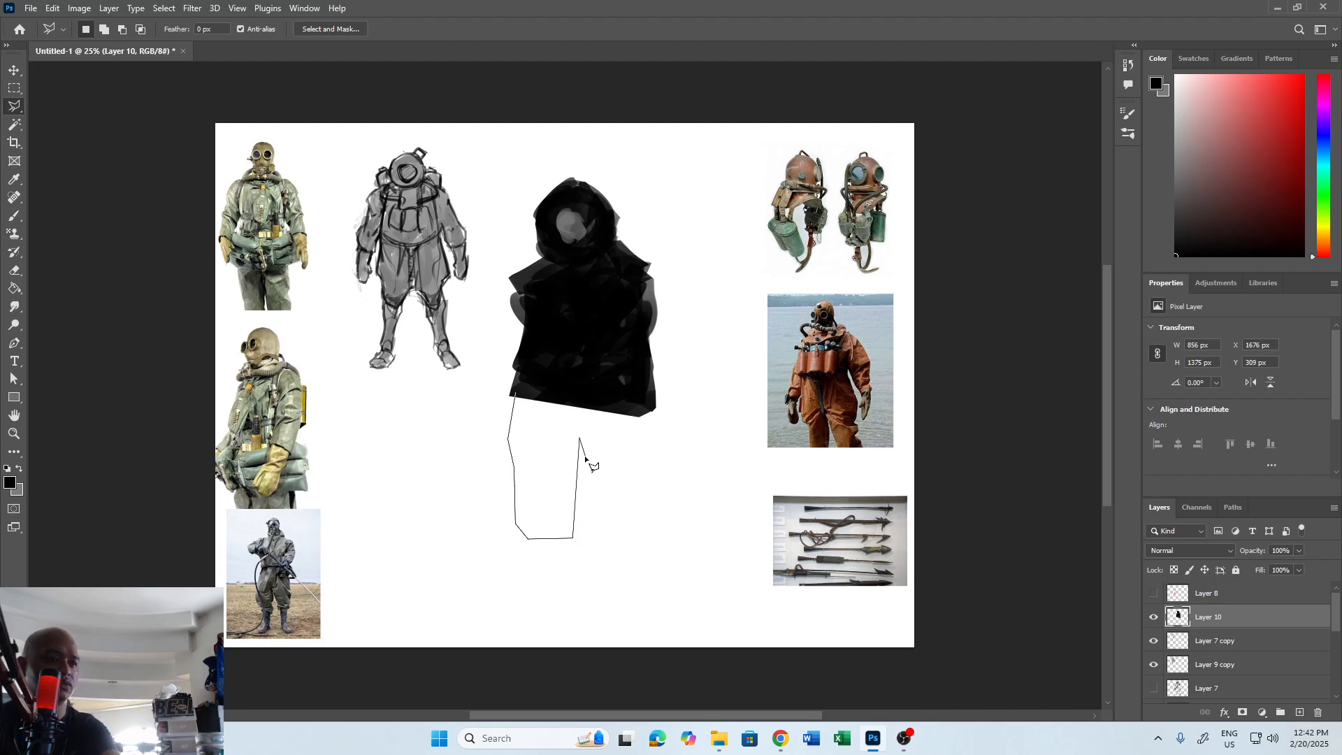
pyautogui.click(581, 460)
pyautogui.click(587, 460)
pyautogui.click(614, 546)
pyautogui.click(668, 551)
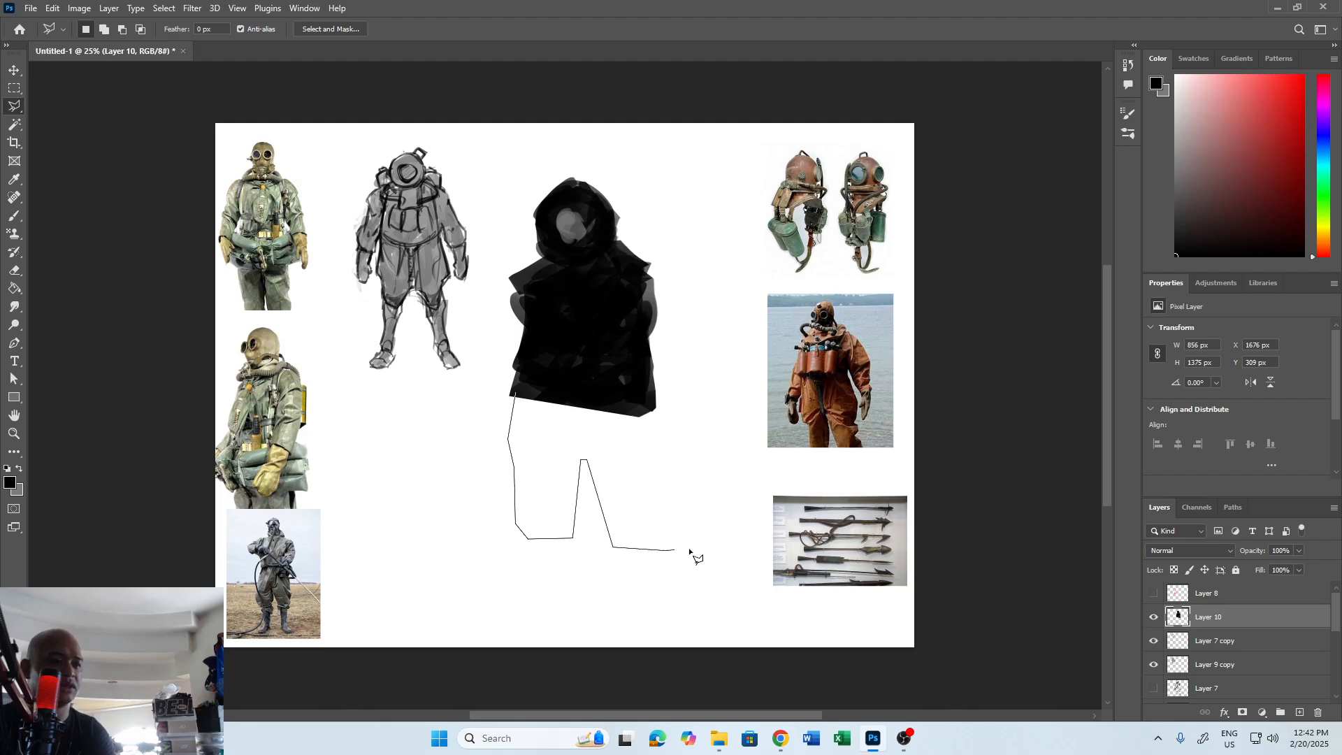
pyautogui.click(691, 547)
pyautogui.click(669, 462)
pyautogui.click(668, 422)
pyautogui.click(656, 405)
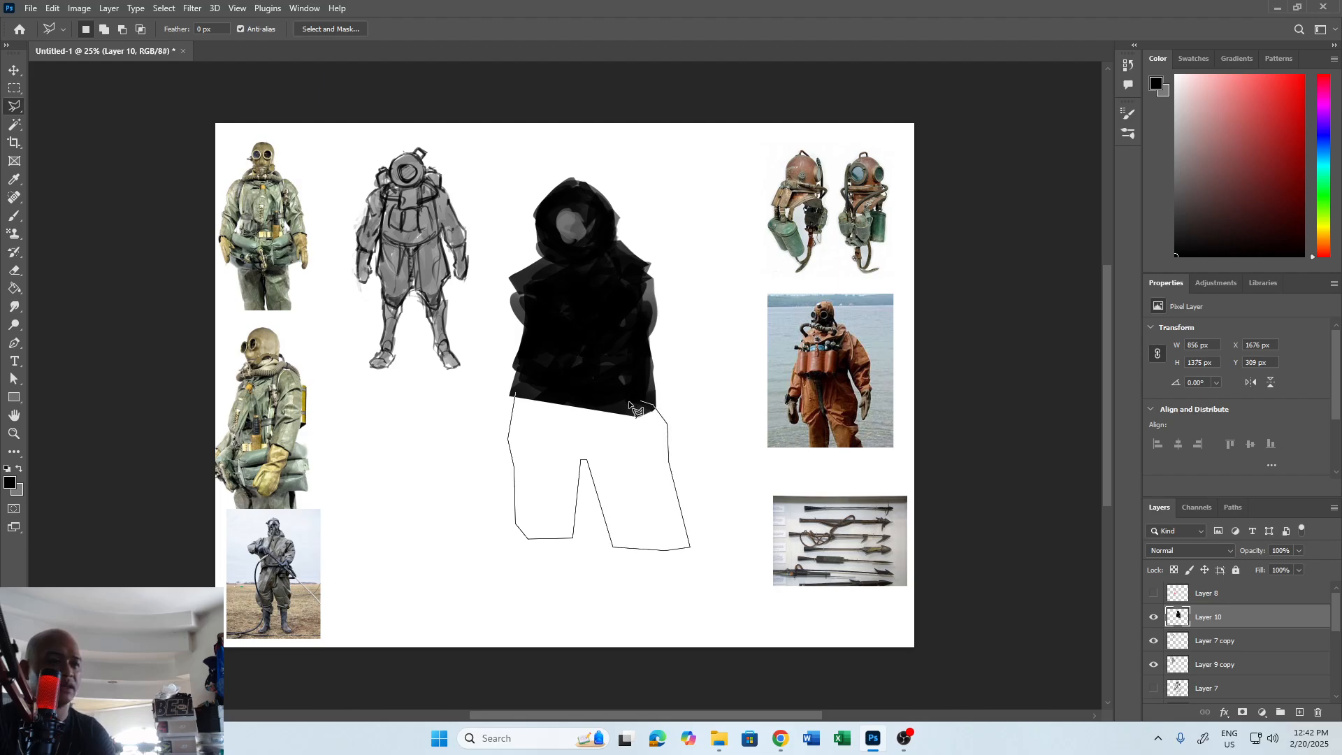
pyautogui.click(516, 393)
pyautogui.press('b')
pyautogui.moveTo(532, 420)
pyautogui.mouseDown()
pyautogui.moveTo(514, 395)
pyautogui.moveTo(556, 372)
pyautogui.moveTo(569, 408)
pyautogui.moveTo(551, 448)
pyautogui.moveTo(558, 503)
pyautogui.moveTo(580, 474)
pyautogui.moveTo(569, 502)
pyautogui.moveTo(535, 407)
pyautogui.moveTo(579, 444)
pyautogui.moveTo(656, 434)
pyautogui.moveTo(667, 451)
pyautogui.moveTo(623, 515)
pyautogui.moveTo(639, 535)
pyautogui.moveTo(604, 486)
pyautogui.moveTo(626, 532)
pyautogui.moveTo(662, 529)
pyautogui.moveTo(658, 513)
pyautogui.moveTo(662, 550)
pyautogui.mouseUp()
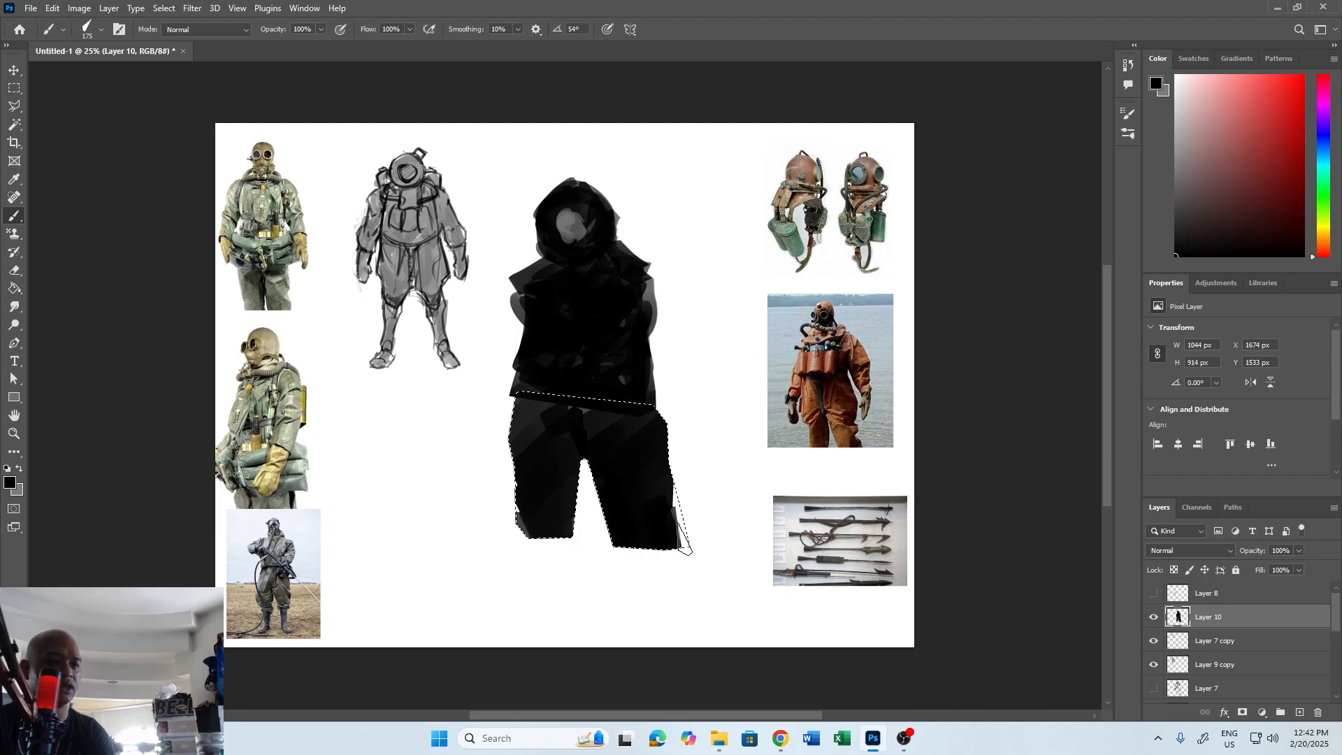
pyautogui.hotkey('ctrl', 'd')
pyautogui.press('m')
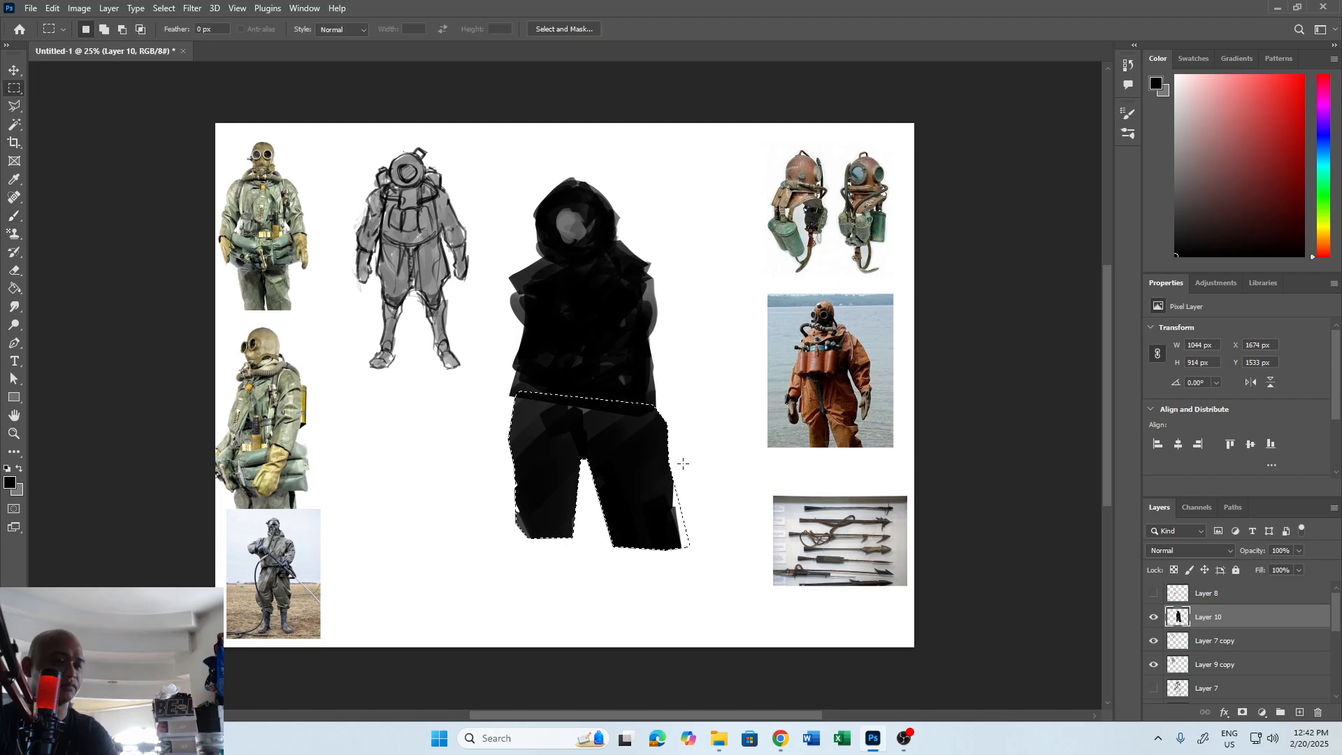
# Scale the whole silhouette down to about 703 by 1510 px and trim the outer corner of its trouser cuff.
pyautogui.hotkey('ctrl', 't')
pyautogui.moveTo(682, 554)
pyautogui.mouseDown()
pyautogui.moveTo(665, 471)
pyautogui.moveTo(631, 427)
pyautogui.mouseUp()
pyautogui.press('Return')
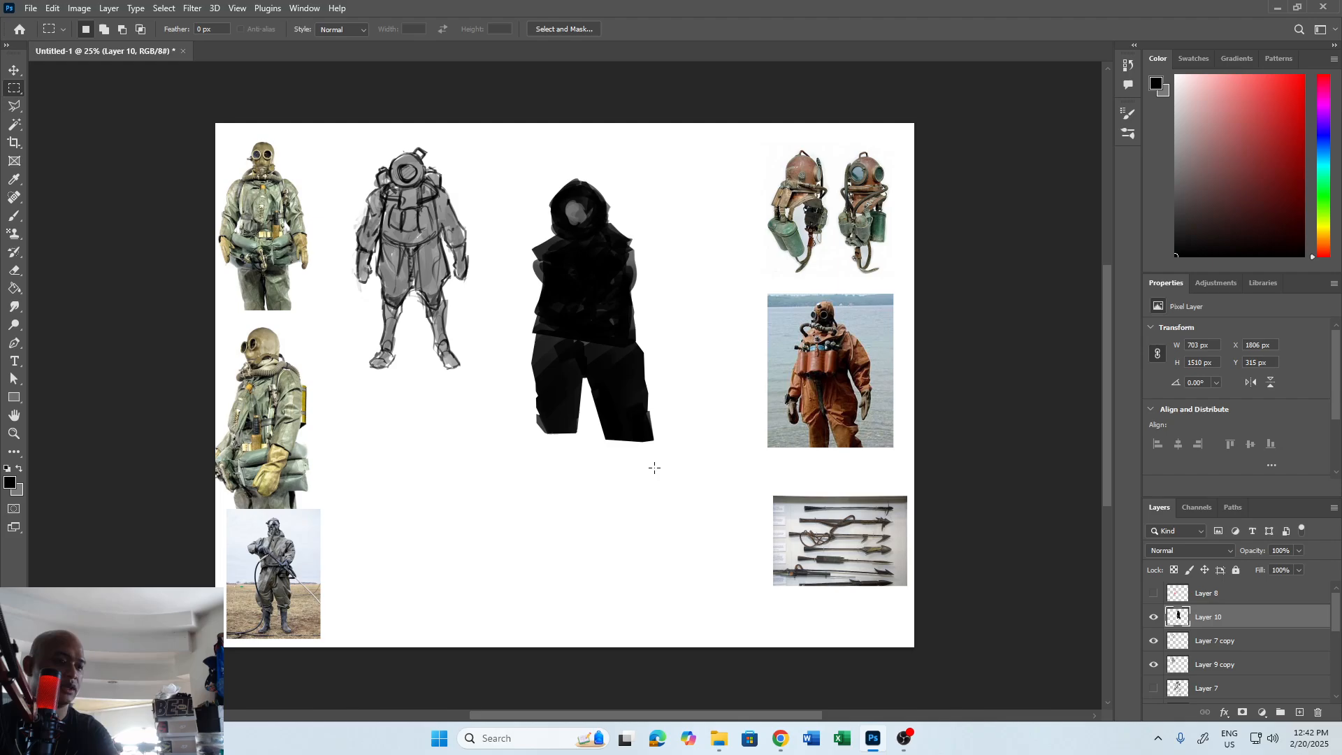
pyautogui.press('e')
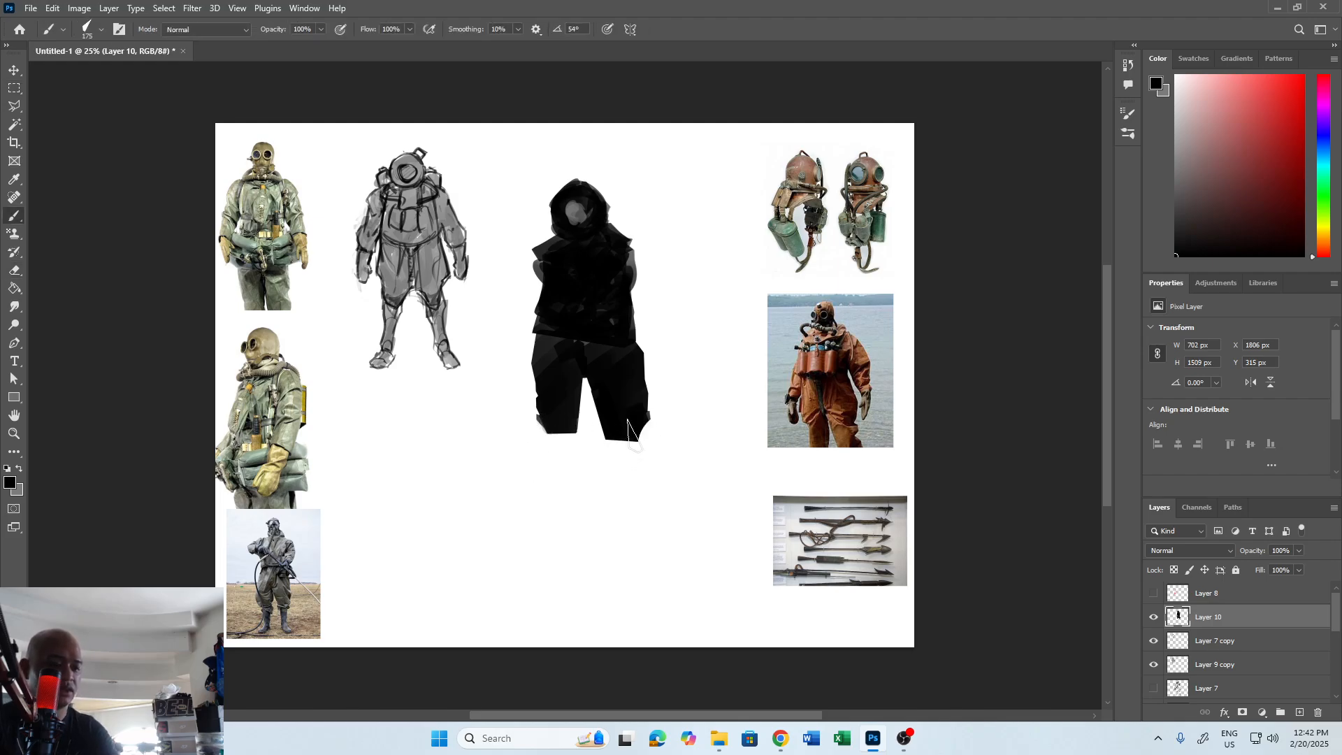
# Add a narrow tapered black lower leg under the figure's right-hand trouser cuff using a polygonal selection.
pyautogui.press('l')
pyautogui.click(635, 429)
pyautogui.click(641, 514)
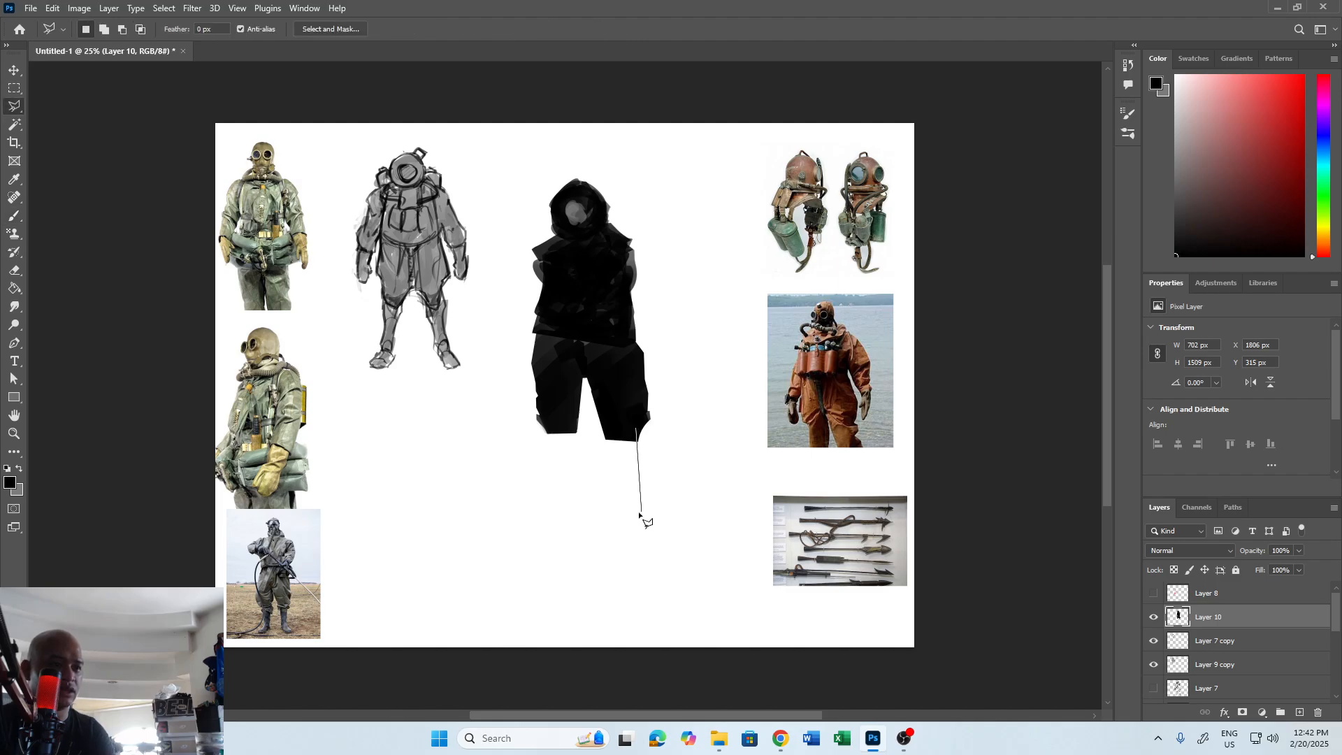
pyautogui.click(632, 516)
pyautogui.doubleClick(616, 435)
pyautogui.press('b')
pyautogui.moveTo(632, 441)
pyautogui.mouseDown()
pyautogui.moveTo(635, 503)
pyautogui.moveTo(631, 482)
pyautogui.mouseUp()
pyautogui.press('m')
pyautogui.click(565, 474)
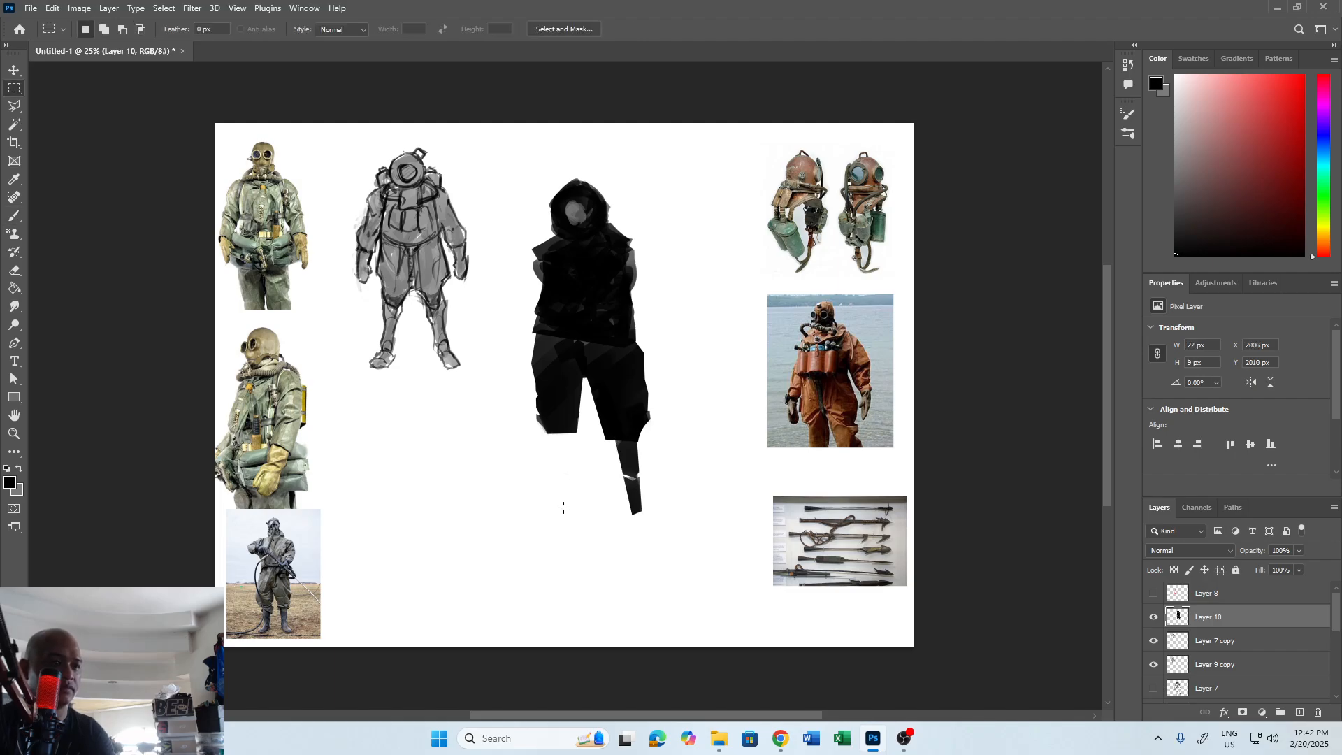
# Clear the stray selection and paint the other lower leg and both feet in black with a size 60 brush.
pyautogui.press('b')
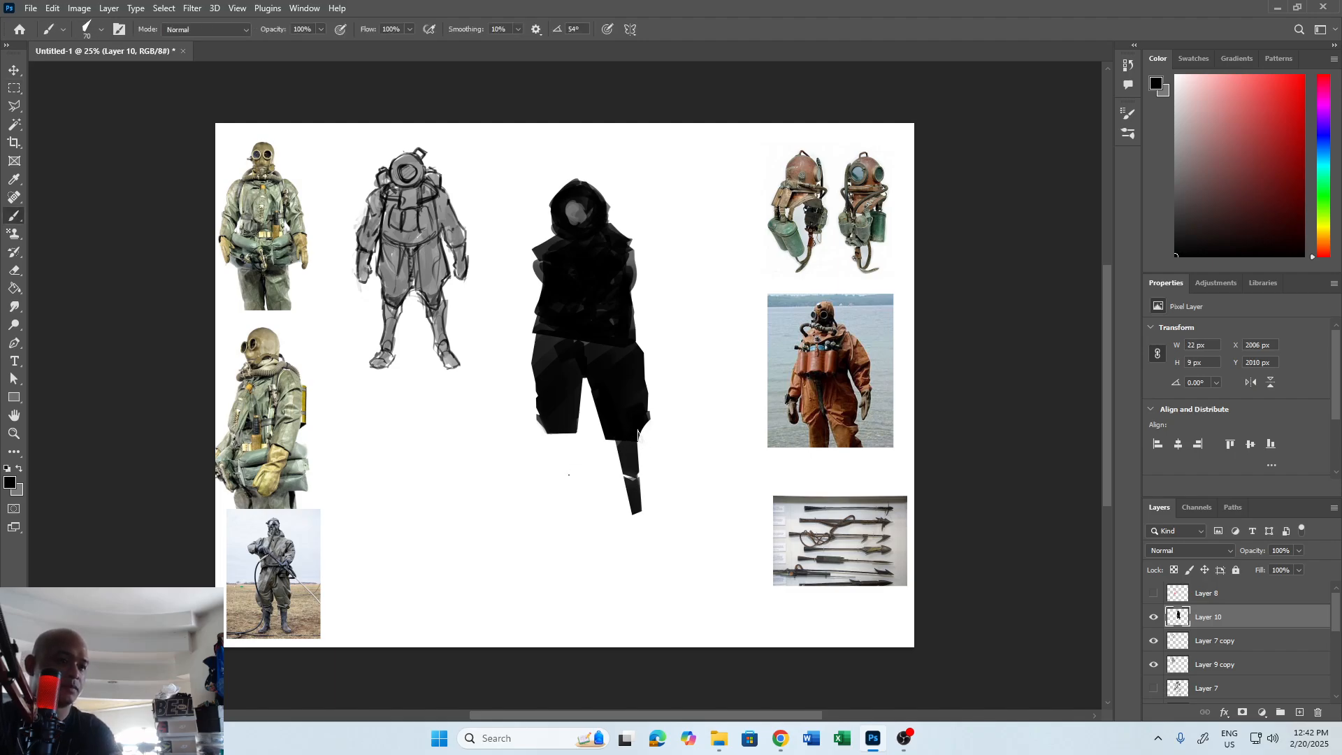
pyautogui.hotkey('ctrl', 'd')
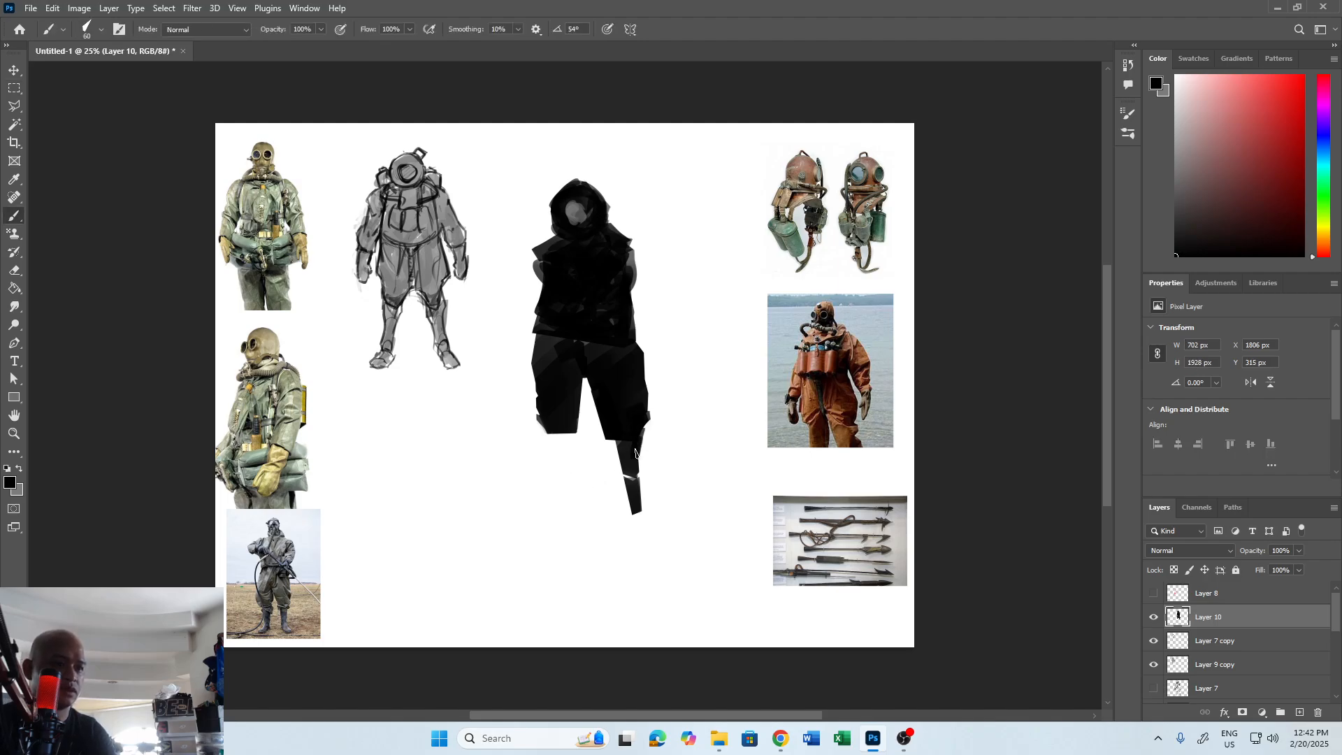
pyautogui.moveTo(555, 435)
pyautogui.mouseDown()
pyautogui.moveTo(562, 502)
pyautogui.moveTo(567, 435)
pyautogui.moveTo(556, 499)
pyautogui.moveTo(524, 517)
pyautogui.moveTo(564, 510)
pyautogui.moveTo(525, 519)
pyautogui.moveTo(562, 511)
pyautogui.mouseUp()
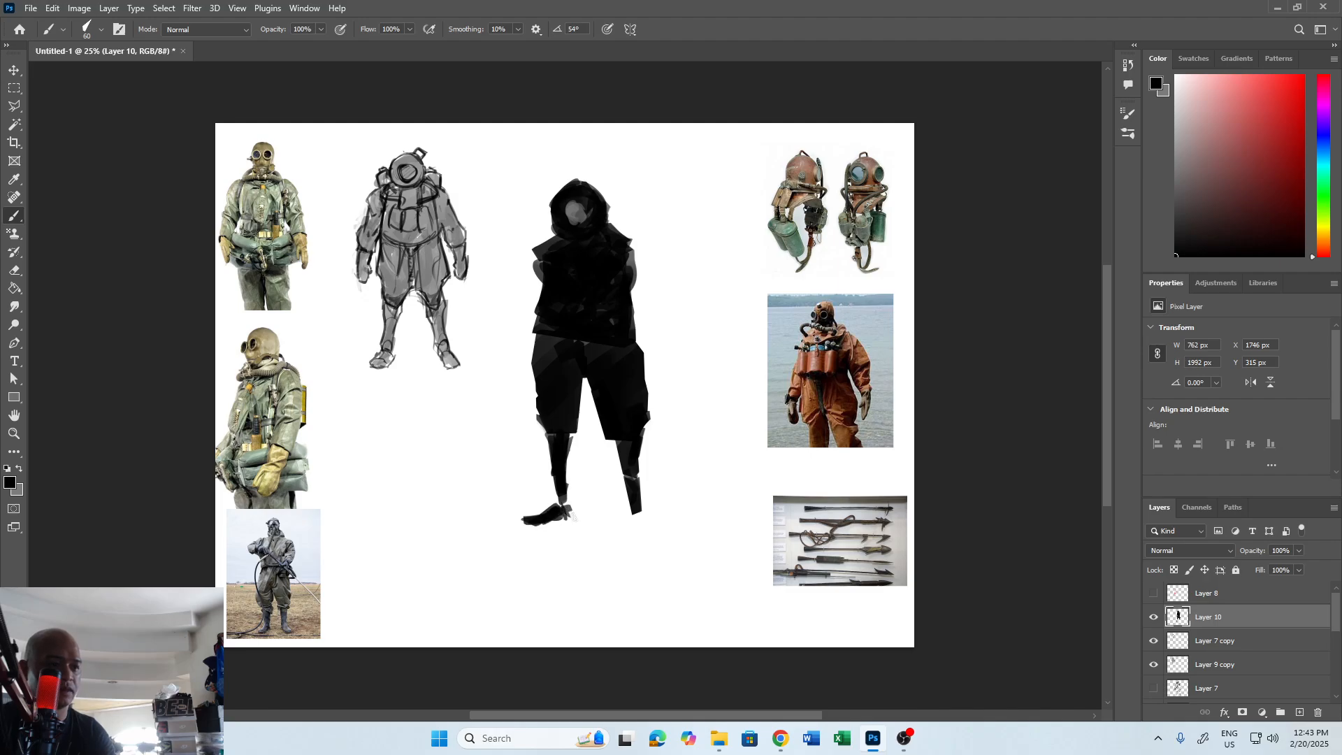
pyautogui.moveTo(642, 516); pyautogui.dragTo(639, 528)
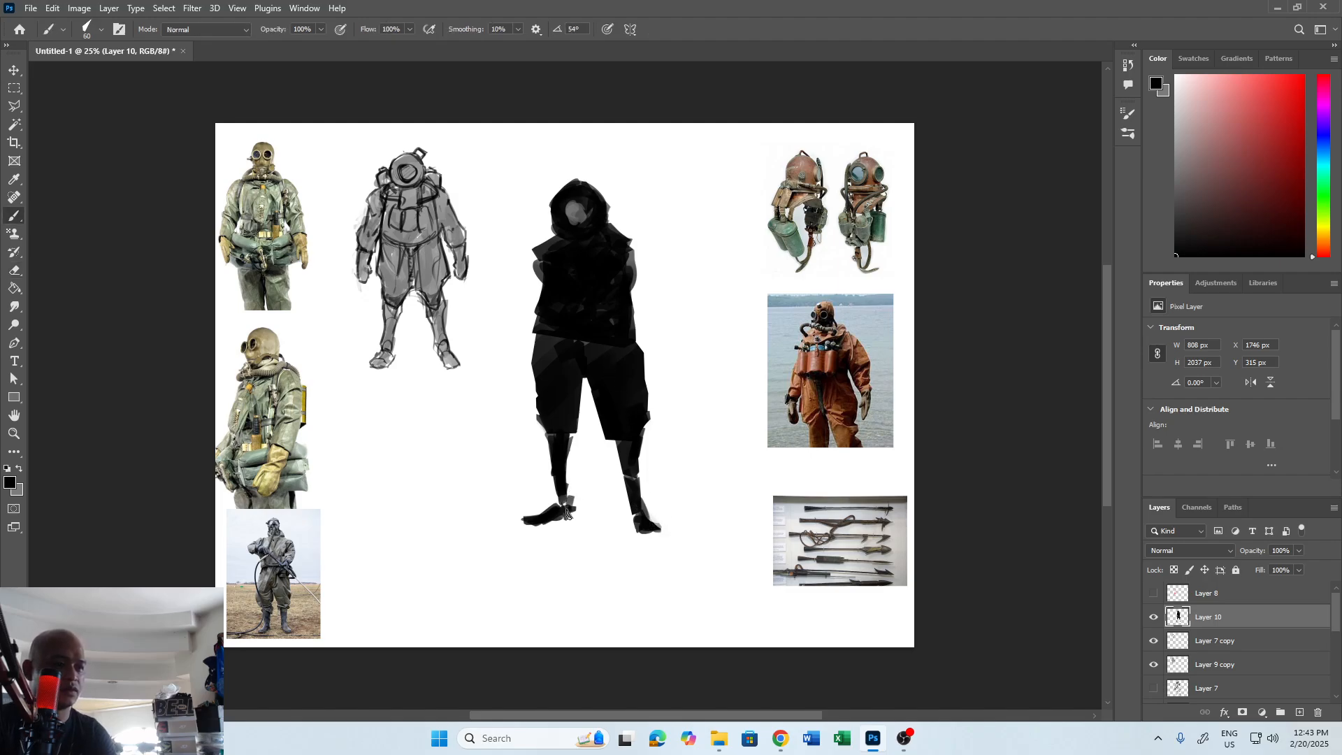
# Rough out the trouser cuffs, jacket hem and shoulder with black and grey brush strokes.
pyautogui.moveTo(597, 421)
pyautogui.mouseDown()
pyautogui.moveTo(647, 395)
pyautogui.moveTo(571, 405)
pyautogui.mouseUp()
pyautogui.press('x')
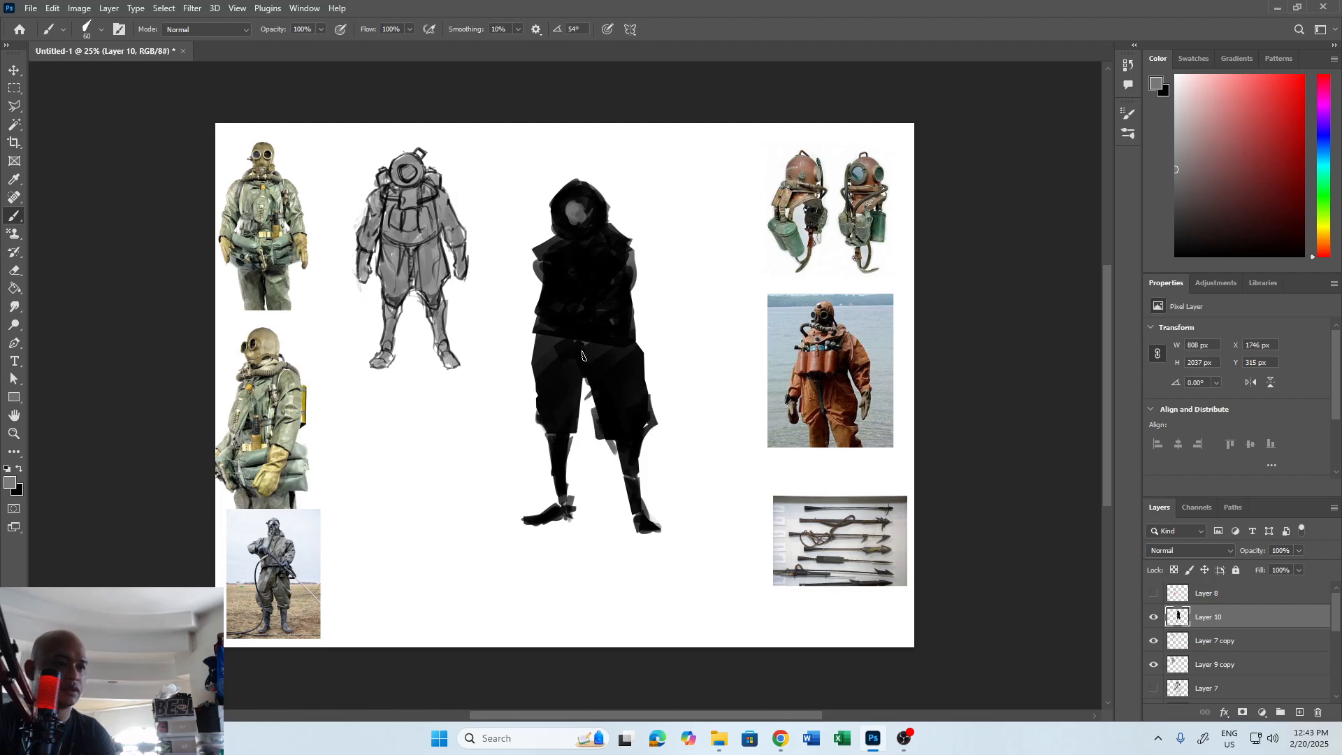
pyautogui.moveTo(635, 308); pyautogui.dragTo(616, 328)
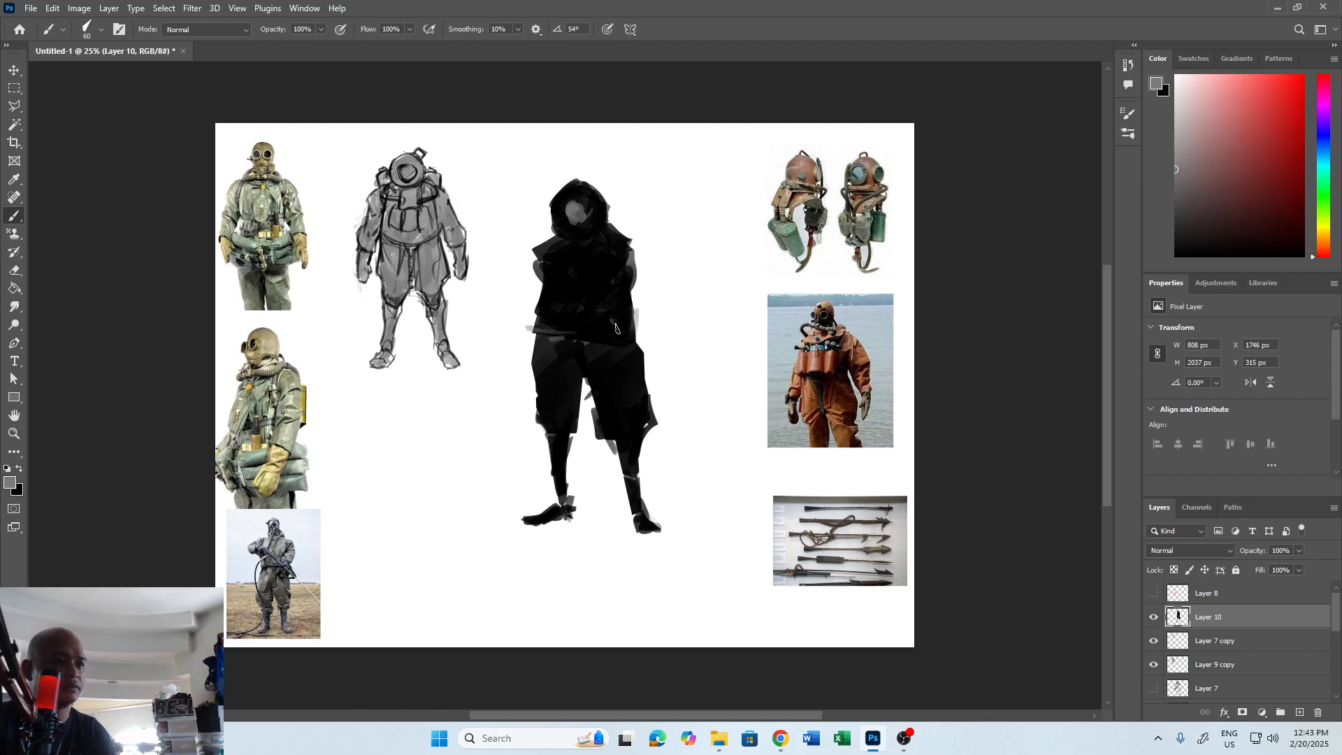
pyautogui.press('x')
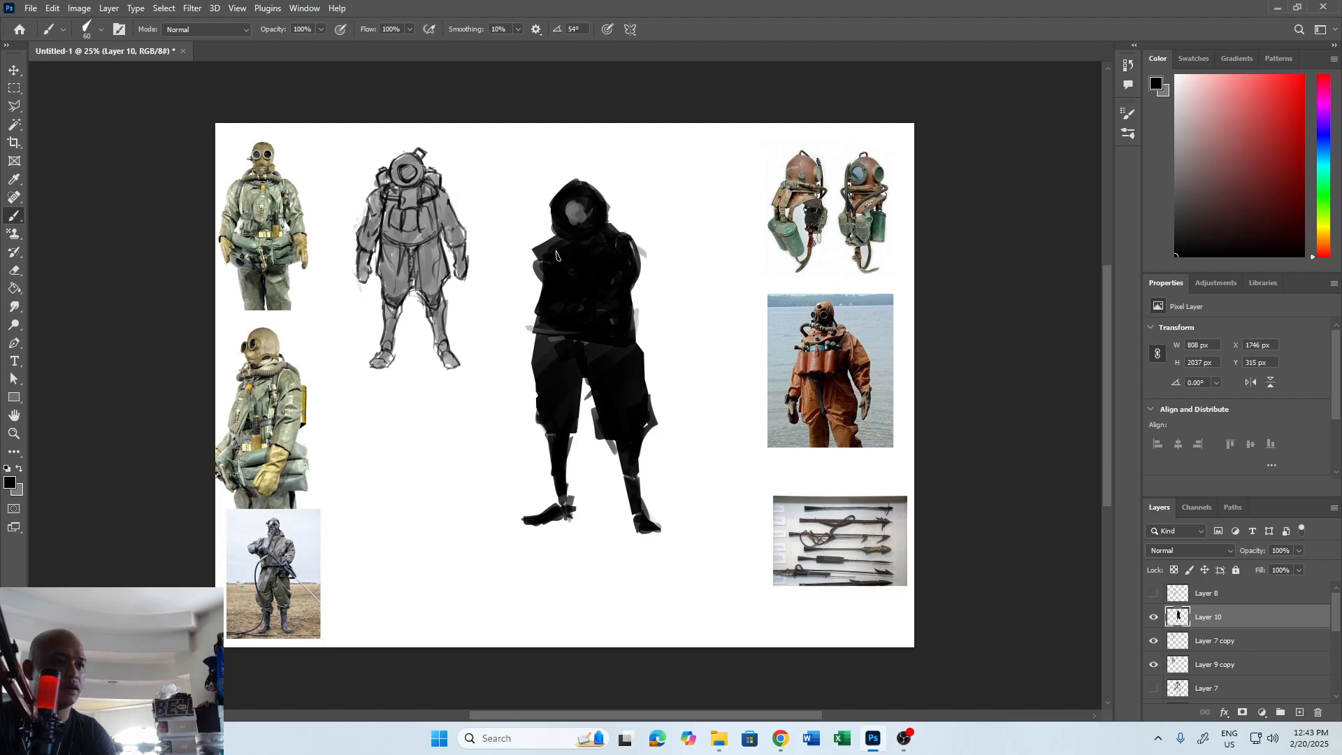
pyautogui.press('x')
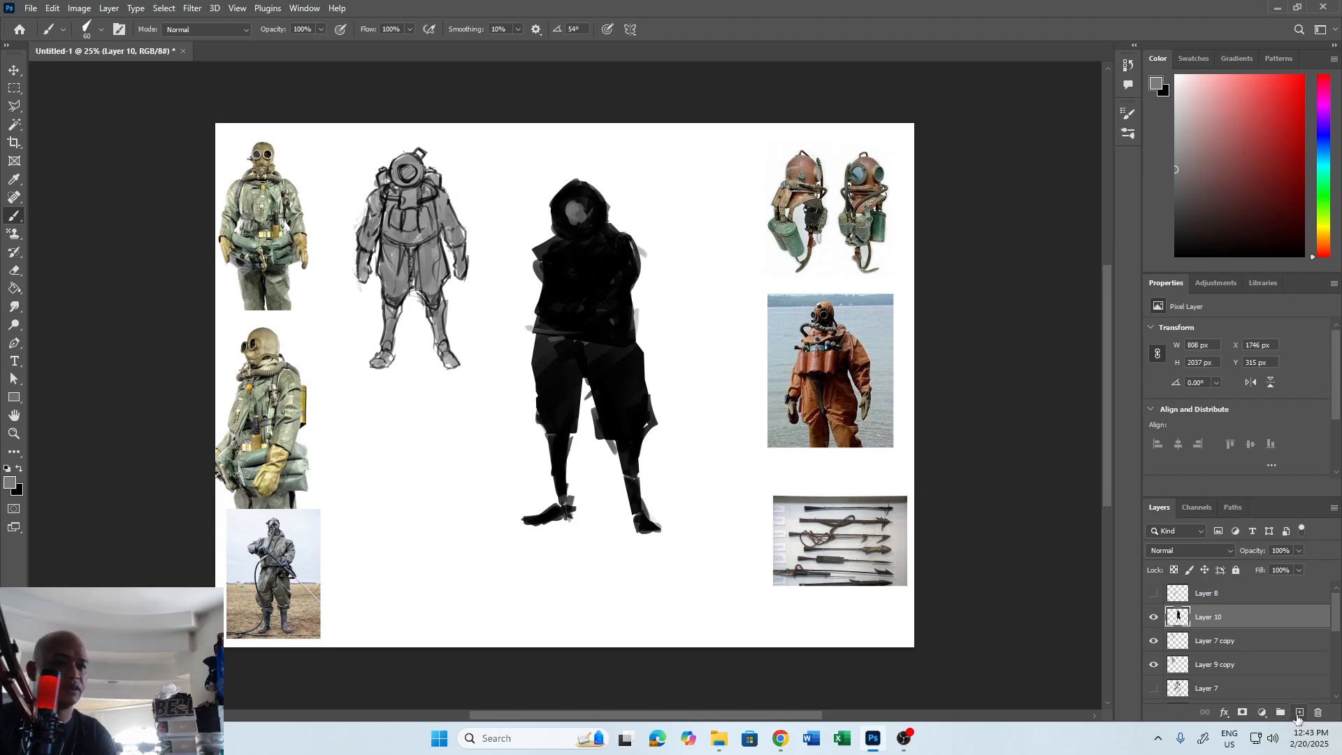
# Add a new layer and paint a separate black arm with a hand beside the torso, shaping it with the eraser.
pyautogui.click(1298, 715)
pyautogui.moveTo(661, 244)
pyautogui.mouseDown()
pyautogui.moveTo(671, 288)
pyautogui.moveTo(687, 280)
pyautogui.moveTo(677, 263)
pyautogui.moveTo(668, 280)
pyautogui.moveTo(692, 276)
pyautogui.moveTo(699, 307)
pyautogui.moveTo(668, 290)
pyautogui.moveTo(685, 311)
pyautogui.moveTo(669, 279)
pyautogui.moveTo(683, 318)
pyautogui.moveTo(678, 308)
pyautogui.moveTo(712, 310)
pyautogui.moveTo(693, 332)
pyautogui.moveTo(699, 346)
pyautogui.moveTo(710, 321)
pyautogui.moveTo(708, 353)
pyautogui.moveTo(713, 309)
pyautogui.moveTo(683, 342)
pyautogui.moveTo(723, 355)
pyautogui.moveTo(719, 340)
pyautogui.moveTo(697, 358)
pyautogui.moveTo(699, 332)
pyautogui.mouseUp()
pyautogui.hotkey('ctrl', 'z')
pyautogui.press('x')
pyautogui.press('e')
pyautogui.press('b')
pyautogui.press('e')
pyautogui.press('b')
pyautogui.press('v')
# Transform the arm, rotating it and moving it up to the torso's shoulder height.
pyautogui.hotkey('ctrl', 't')
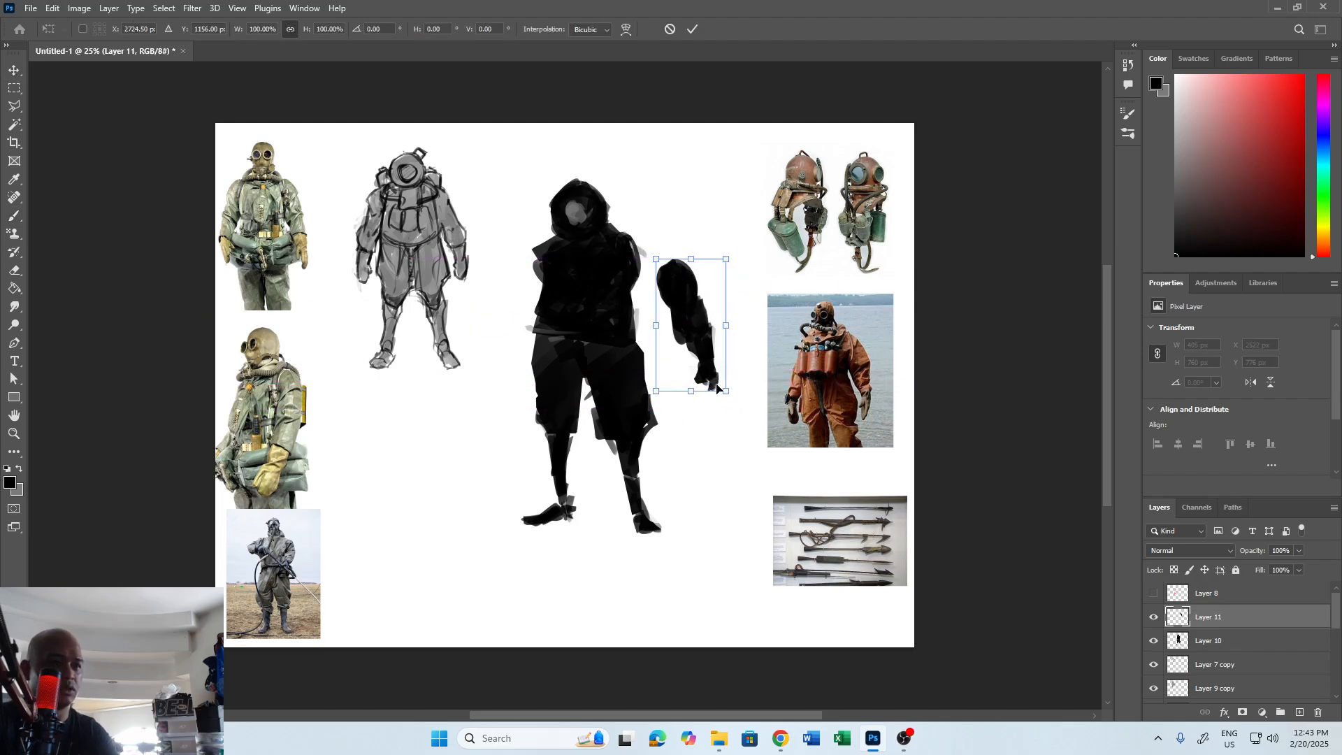
pyautogui.moveTo(727, 392); pyautogui.dragTo(677, 277)
pyautogui.moveTo(712, 235); pyautogui.dragTo(669, 259)
pyautogui.moveTo(679, 312)
pyautogui.mouseDown()
pyautogui.moveTo(699, 313)
pyautogui.moveTo(707, 371)
pyautogui.moveTo(707, 325)
pyautogui.mouseUp()
pyautogui.press('Return')
# Reshape the arm's forearm and hand with the brush and eraser.
pyautogui.press('b')
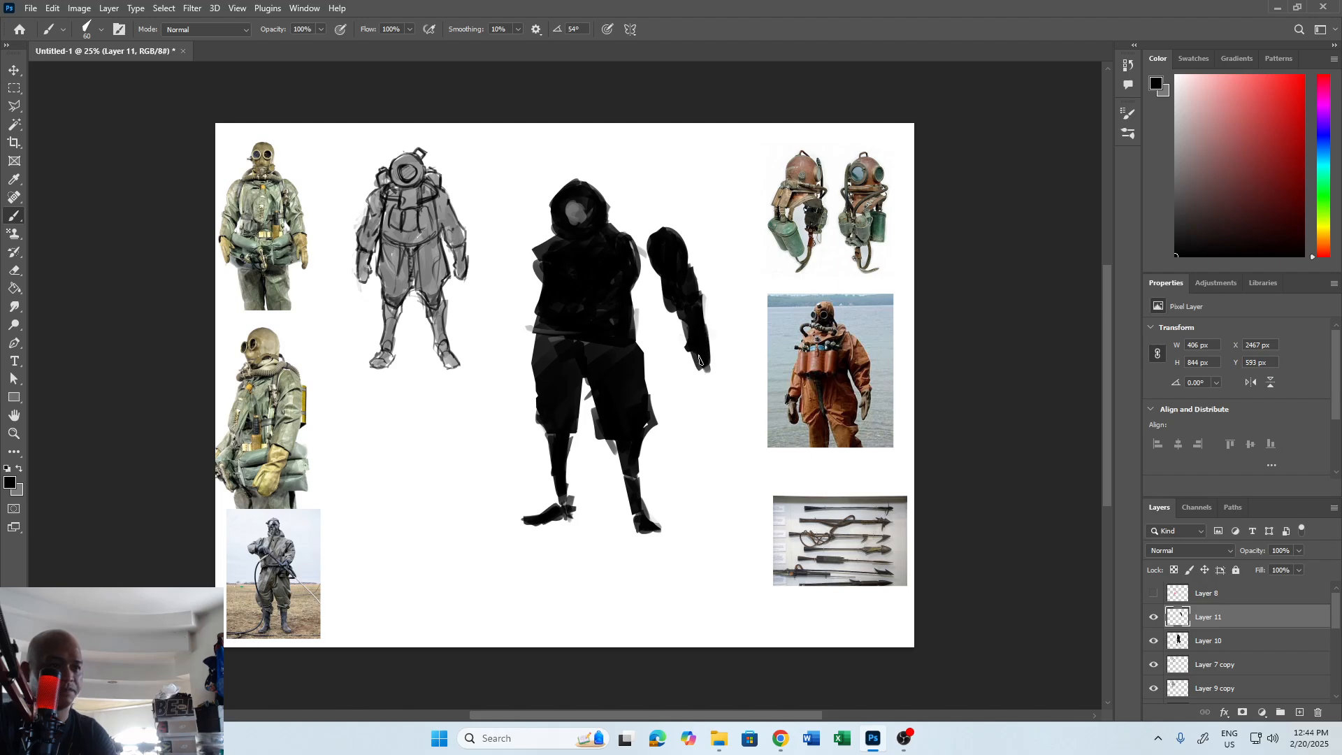
pyautogui.press('e')
pyautogui.press('b')
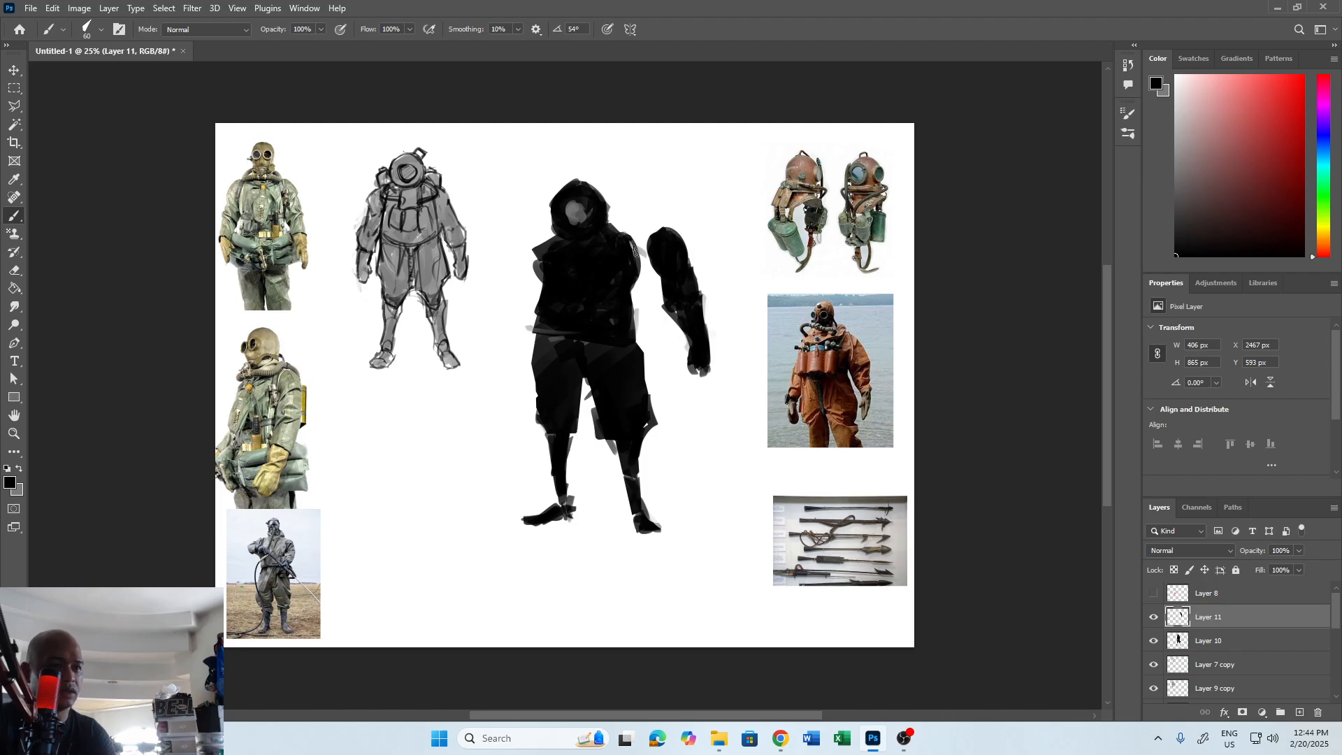
# Attach the arm to the torso's right-hand shoulder and rotate it by about -2.6 degrees.
pyautogui.press('v')
pyautogui.moveTo(687, 285)
pyautogui.mouseDown()
pyautogui.moveTo(666, 272)
pyautogui.moveTo(668, 293)
pyautogui.mouseUp()
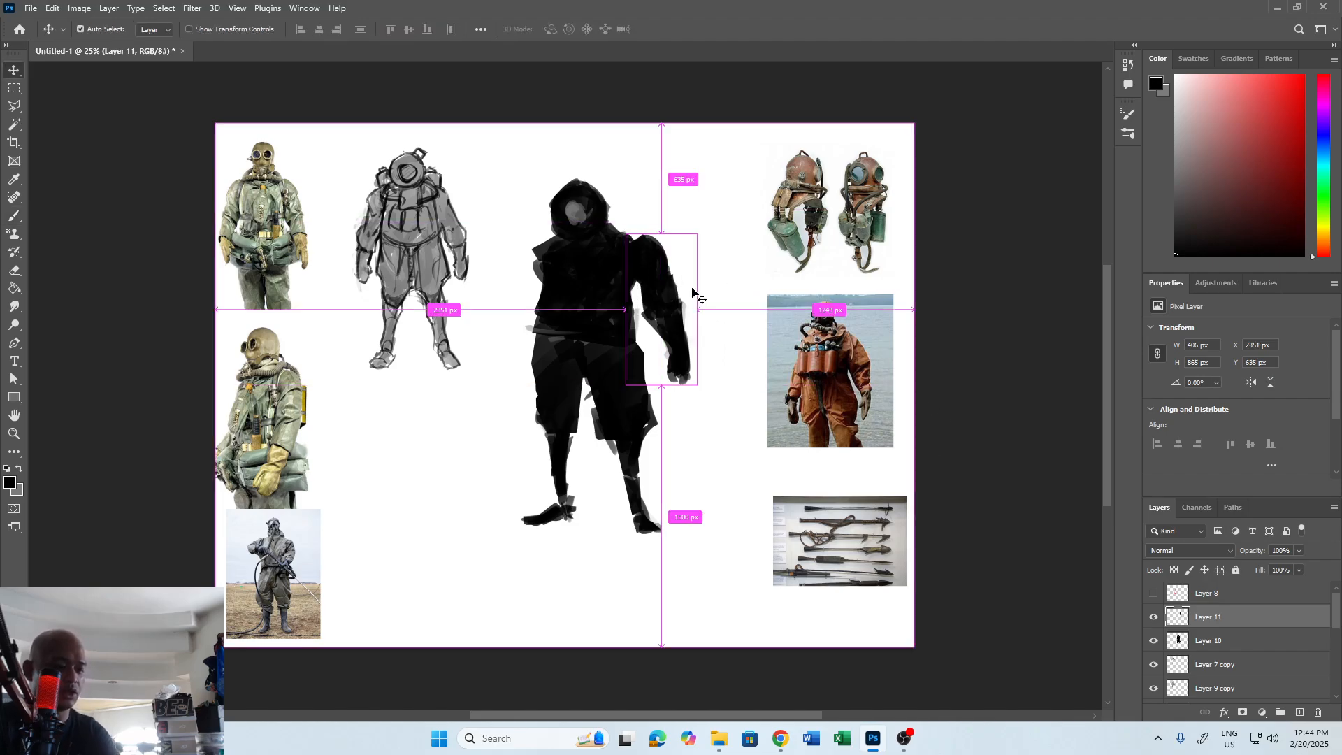
pyautogui.hotkey('ctrl', 't')
pyautogui.moveTo(738, 227); pyautogui.dragTo(729, 222)
pyautogui.moveTo(676, 281); pyautogui.dragTo(668, 278)
pyautogui.moveTo(720, 239); pyautogui.dragTo(714, 252)
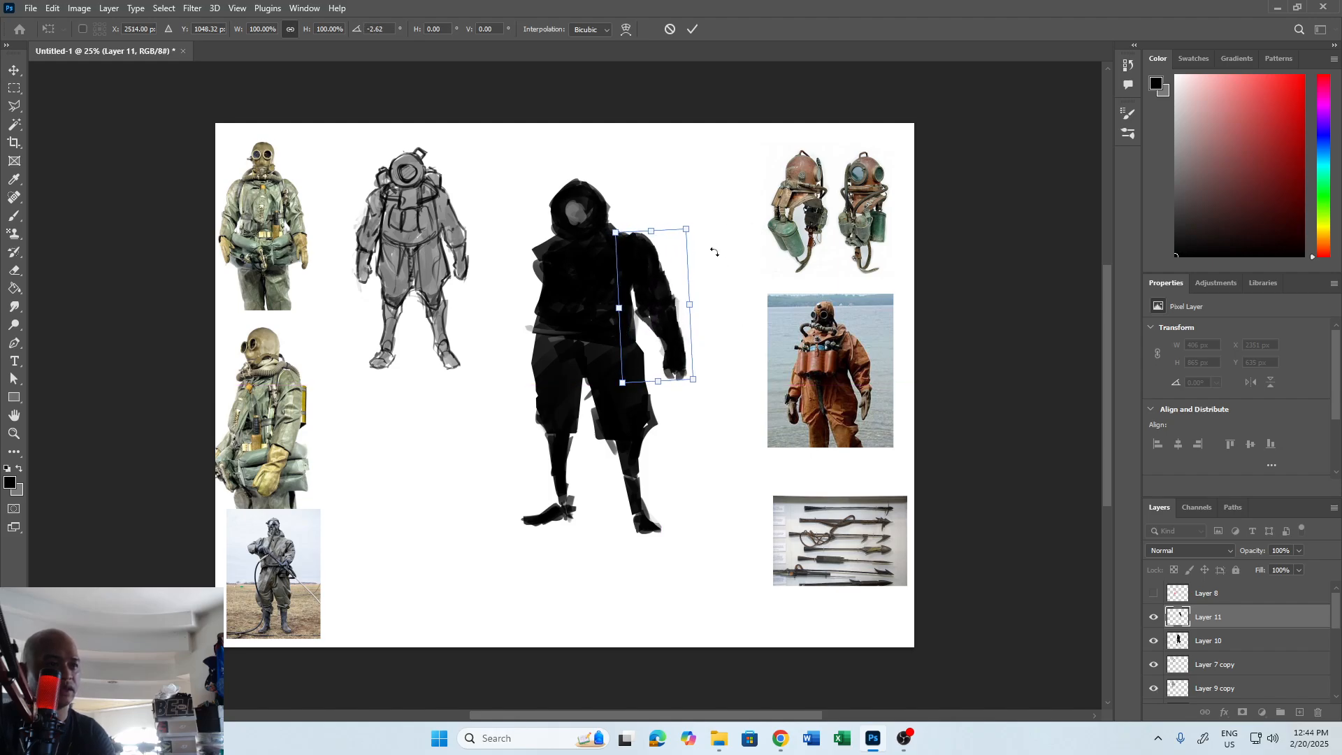
pyautogui.press('Return')
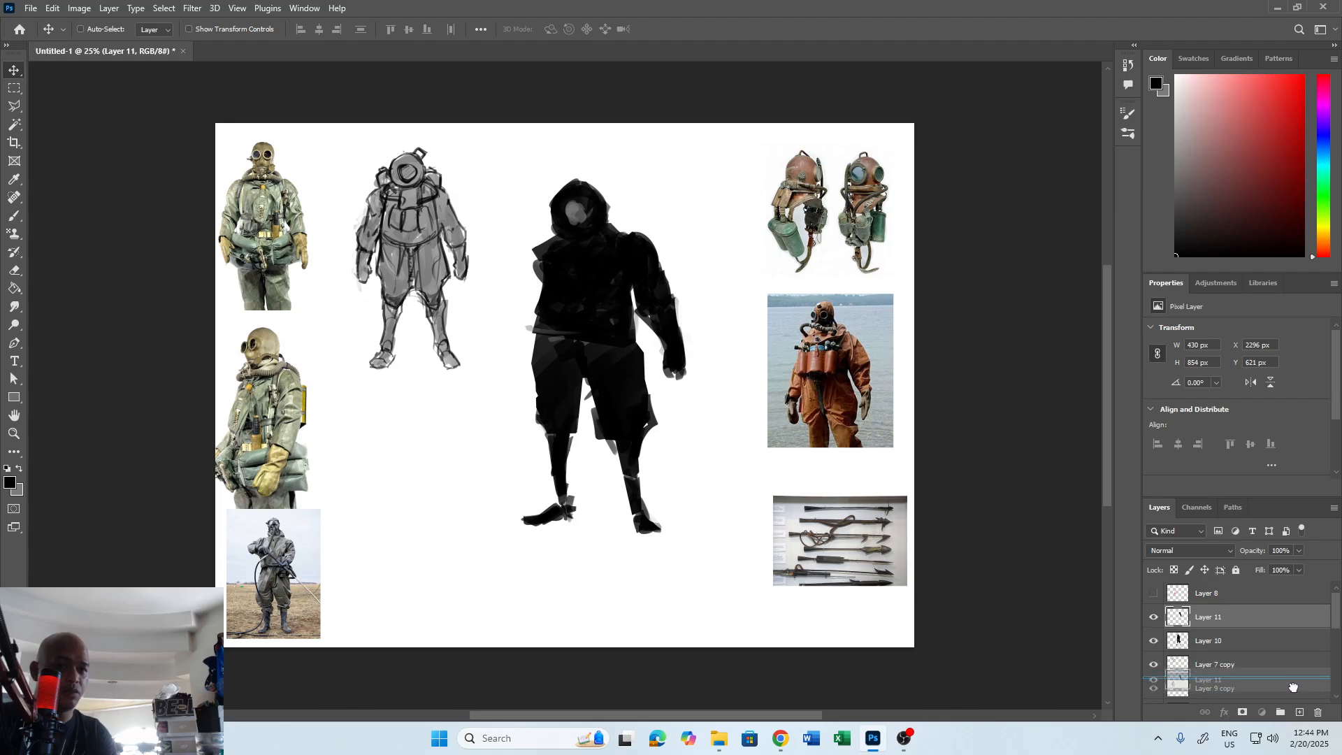
# Duplicate the arm layer, rotate the copy clockwise, send it behind the torso and place it at the opposite shoulder.
pyautogui.hotkey('ctrl', 'j')
pyautogui.moveTo(663, 315); pyautogui.dragTo(552, 342)
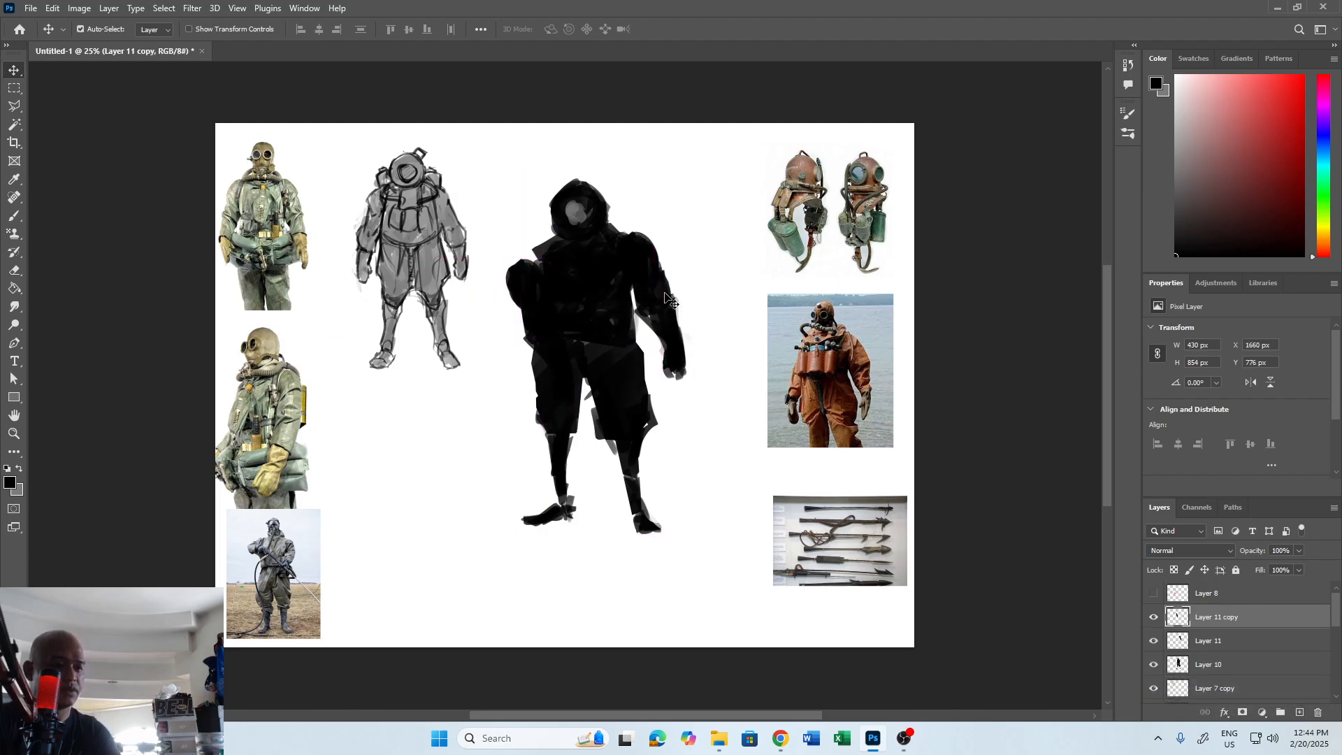
pyautogui.hotkey('ctrl', 't')
pyautogui.moveTo(650, 219); pyautogui.dragTo(694, 285)
pyautogui.press('Return')
pyautogui.hotkey('ctrl', '[')
pyautogui.hotkey('ctrl', '[')
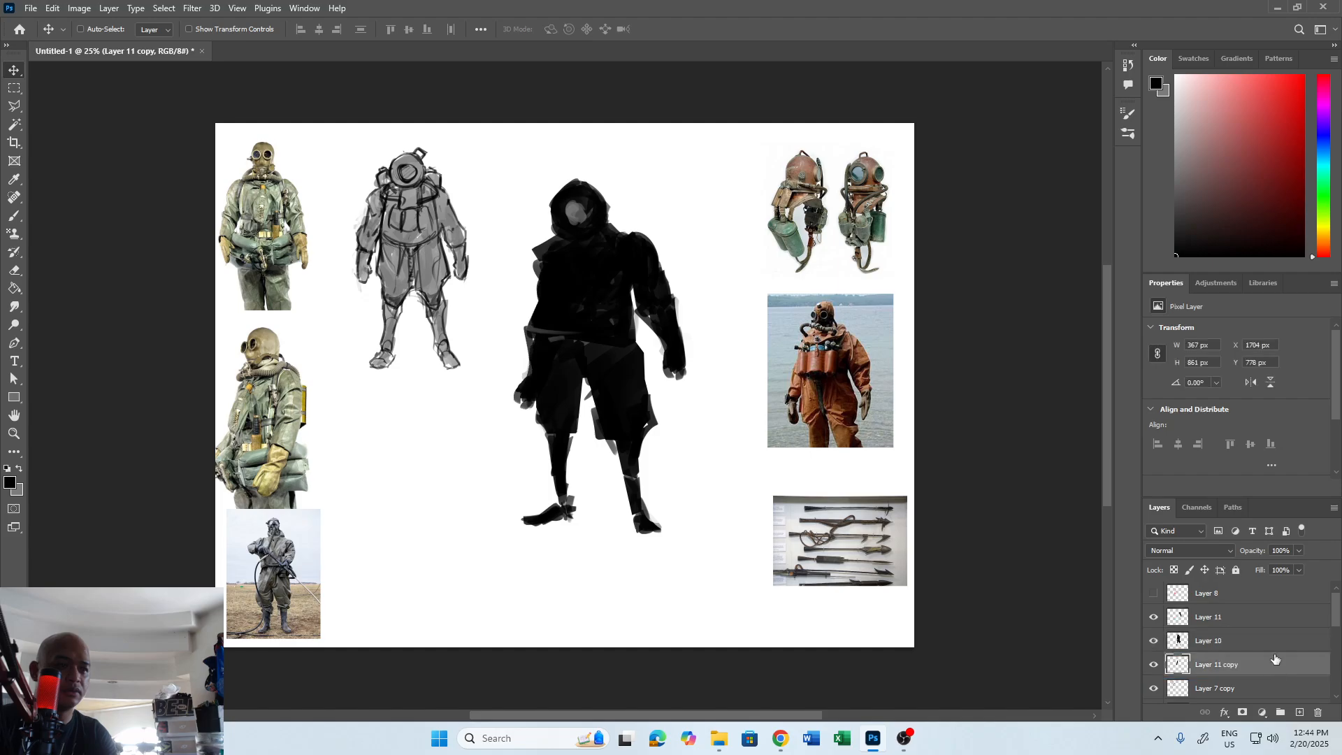
pyautogui.moveTo(556, 329); pyautogui.dragTo(557, 297)
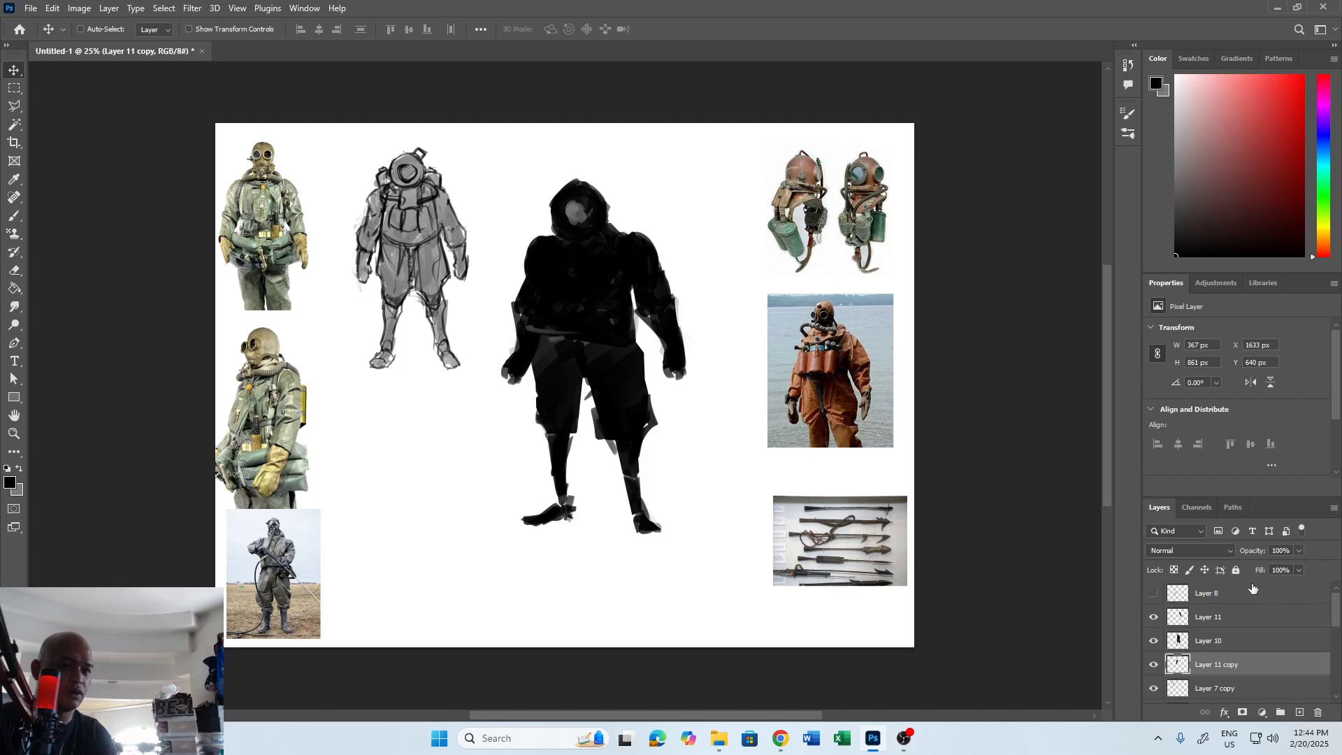
# Lower the copied arm's opacity to 71% and rotate it by about 1.9 degrees.
pyautogui.moveTo(1282, 567); pyautogui.dragTo(1273, 570)
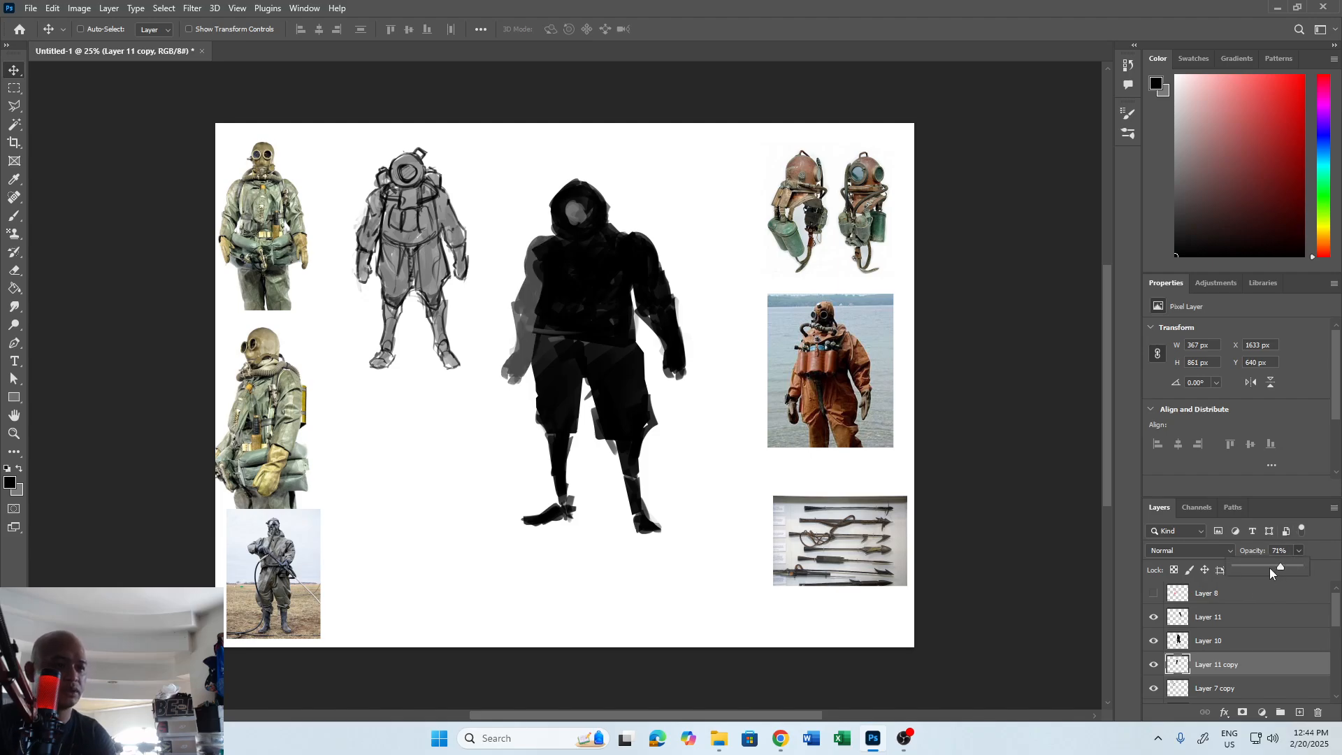
pyautogui.hotkey('ctrl', 't')
pyautogui.moveTo(651, 192); pyautogui.dragTo(669, 215)
pyautogui.moveTo(583, 267); pyautogui.dragTo(597, 221)
pyautogui.hotkey('ctrl', 'z')
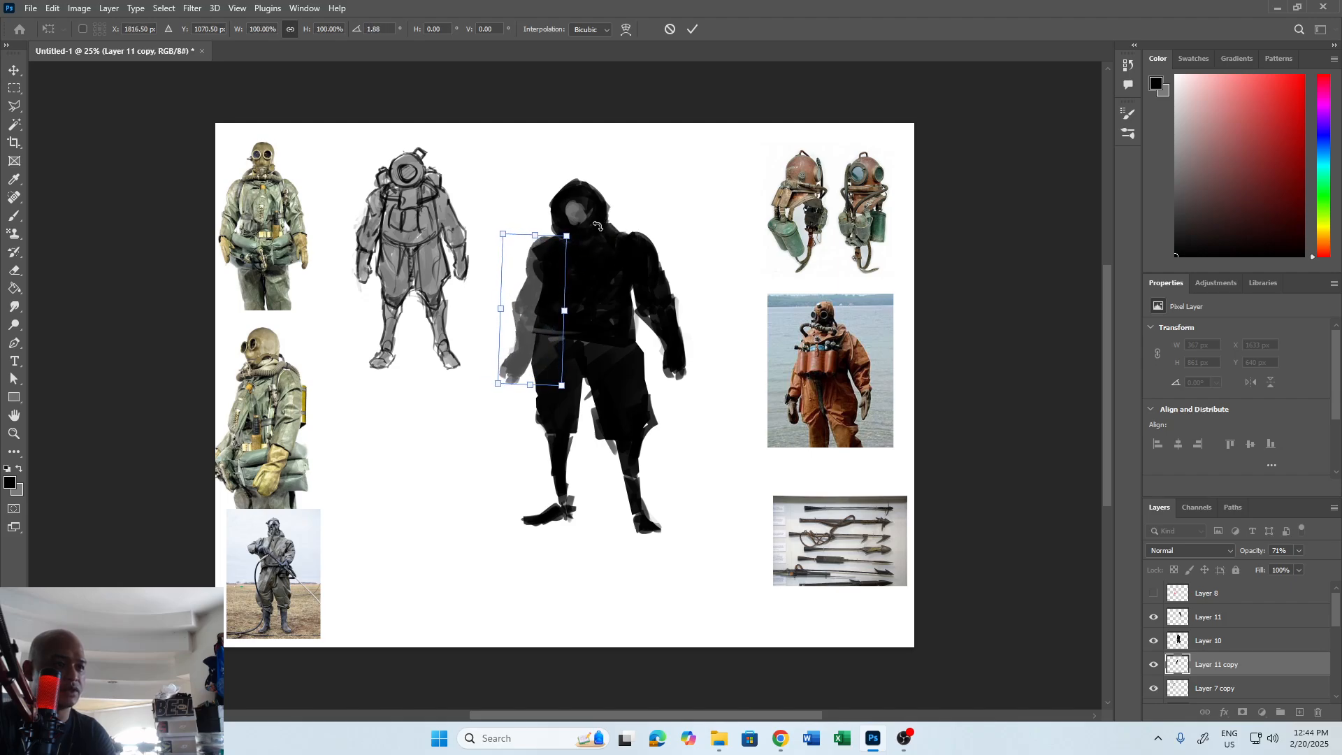
pyautogui.doubleClick(563, 293)
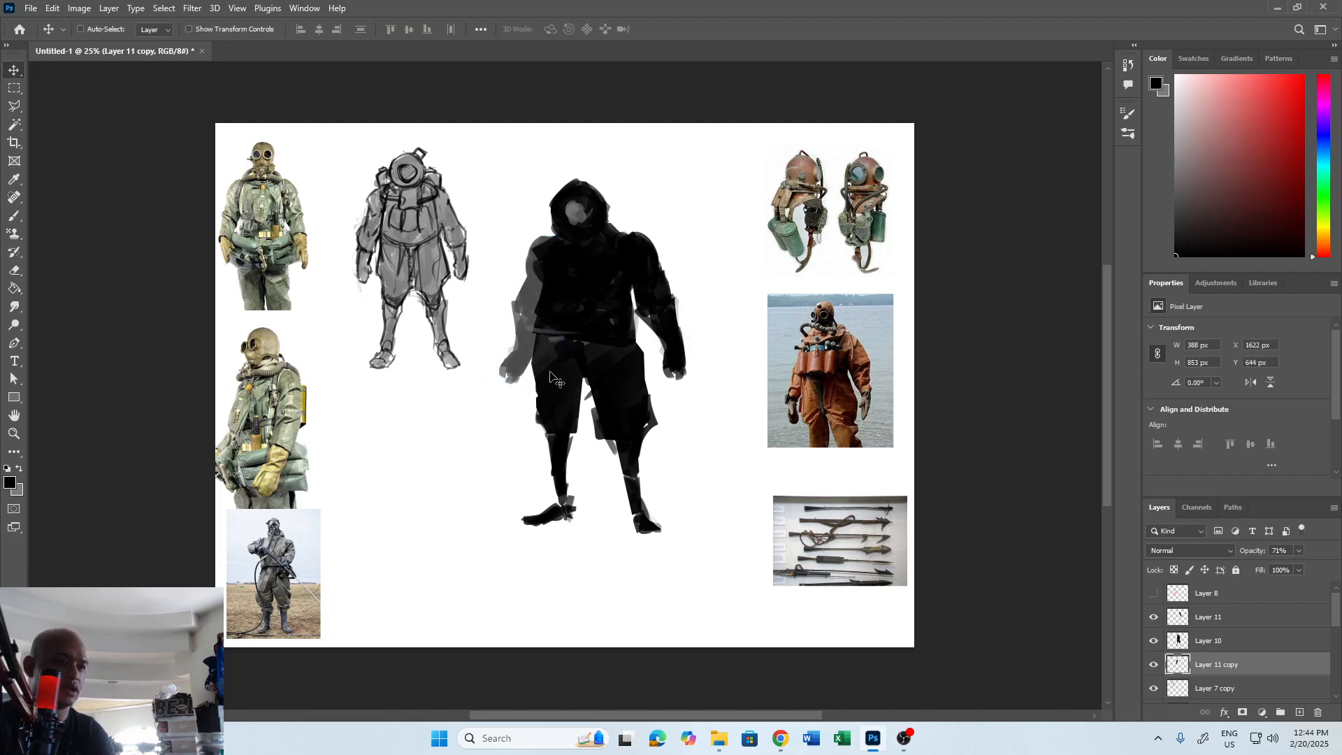
# Erase the outer edge of the copied arm's hand and repaint the forearm and hand hanging straighter down.
pyautogui.press('e')
pyautogui.moveTo(504, 351); pyautogui.dragTo(511, 376)
pyautogui.press('b')
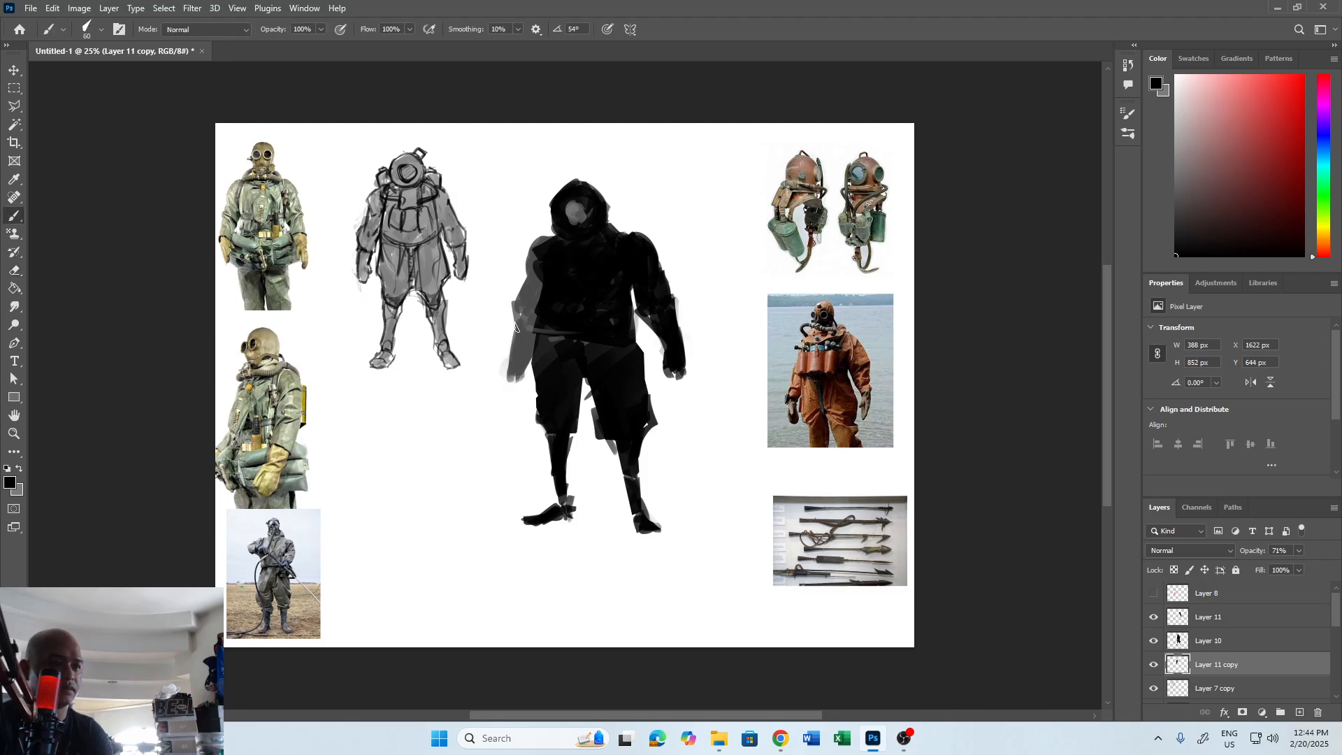
# Extend the forearm and hand of the rear arm downward and erase along the arm's outer edge.
pyautogui.moveTo(516, 326); pyautogui.dragTo(507, 377)
pyautogui.press('e')
pyautogui.moveTo(515, 281); pyautogui.dragTo(509, 321)
pyautogui.press('b')
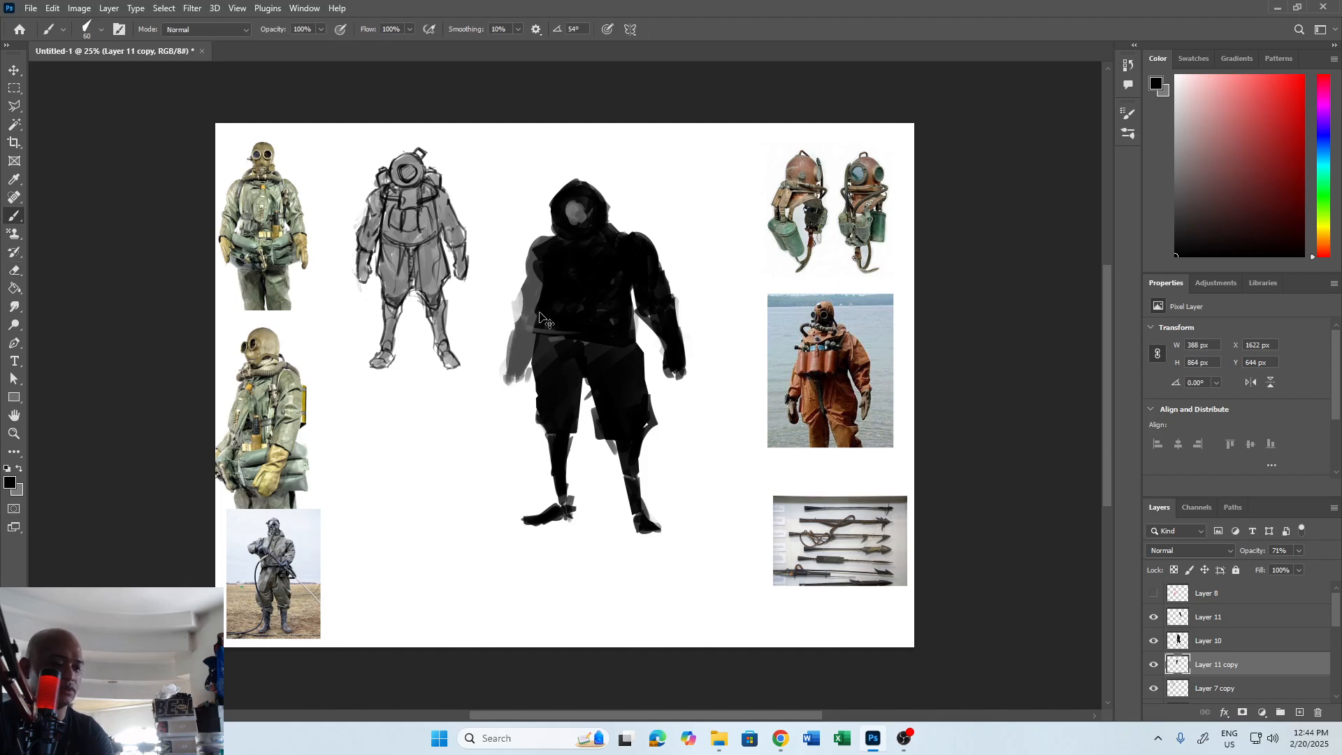
# Widen the rear arm to about 104% and skew it vertically by about 8.5 degrees behind the torso.
pyautogui.hotkey('ctrl', 't')
pyautogui.moveTo(497, 386); pyautogui.dragTo(494, 377)
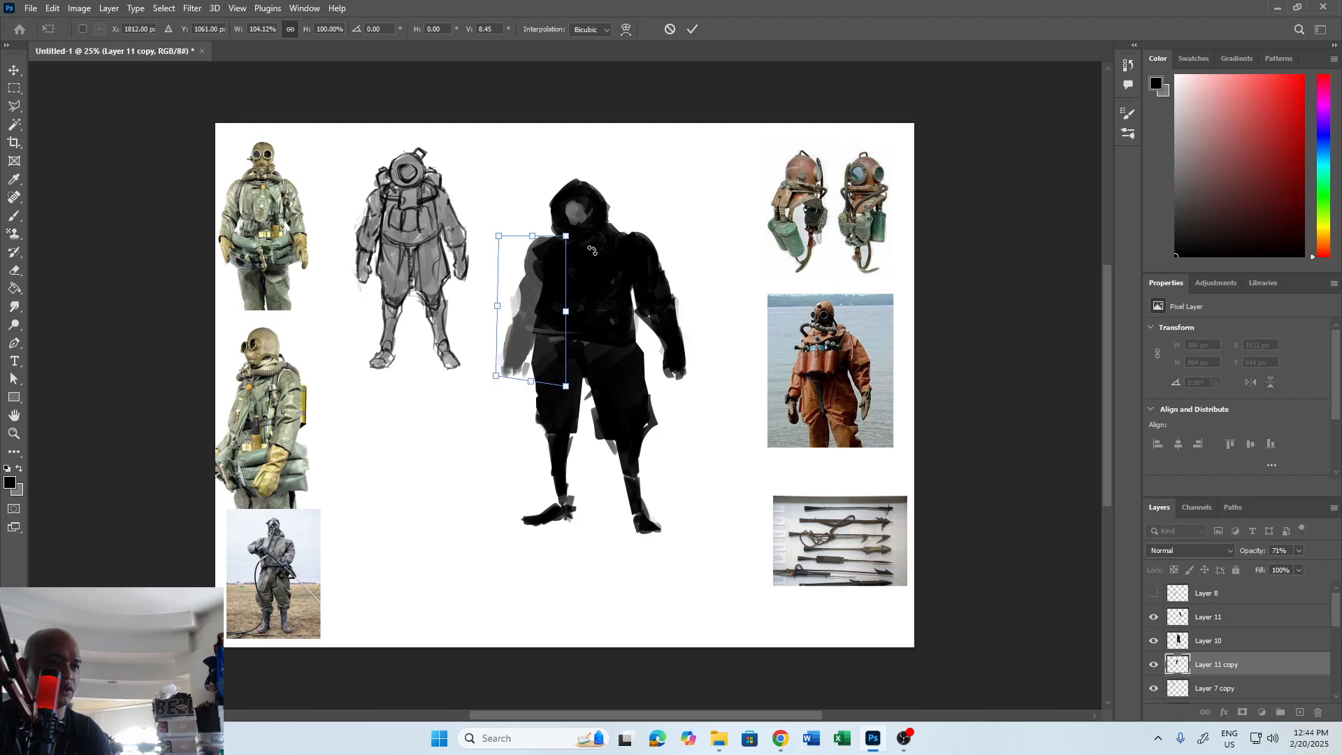
pyautogui.moveTo(559, 272); pyautogui.dragTo(563, 269)
pyautogui.press('Return')
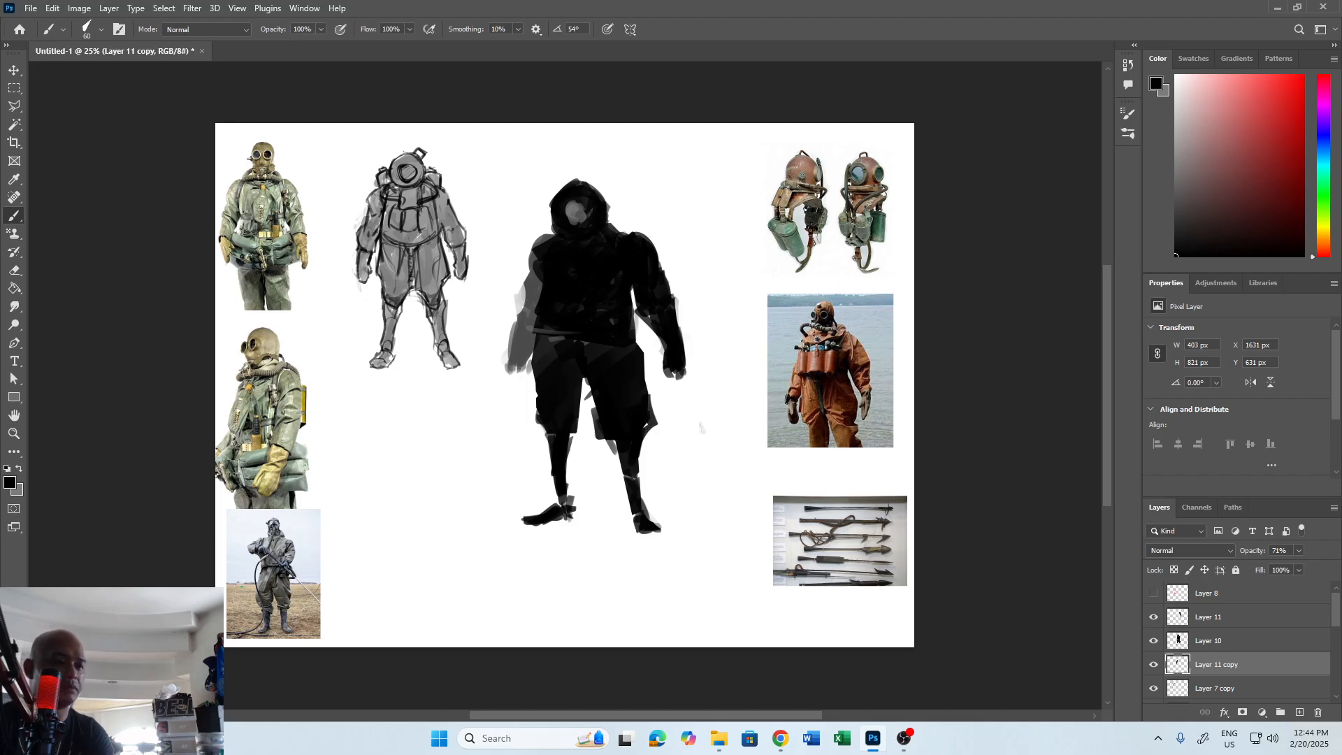
# Merge Layer 11 and Layer 10 down into Layer 11 copy and toggle the merged figure's visibility to check it.
pyautogui.click(1215, 624)
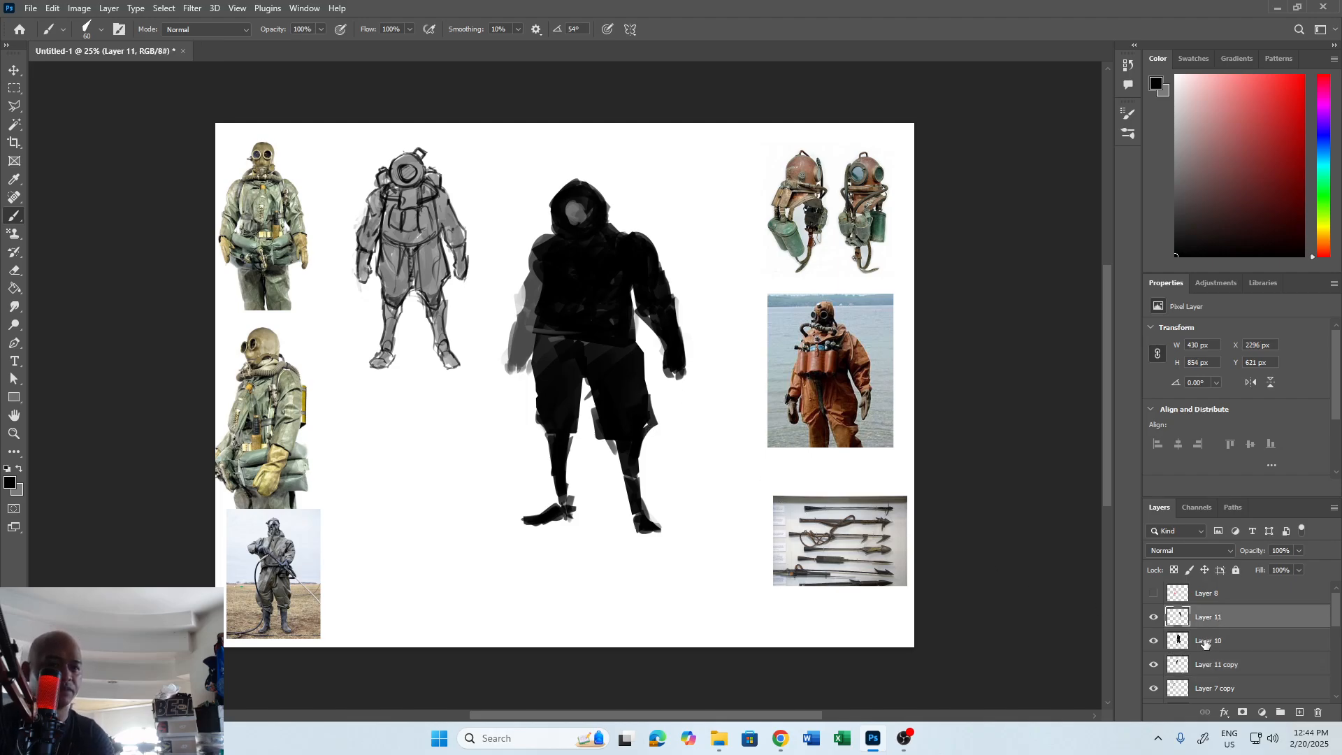
pyautogui.hotkey('ctrl', 'e')
pyautogui.hotkey('ctrl', 'e')
pyautogui.click(1155, 618)
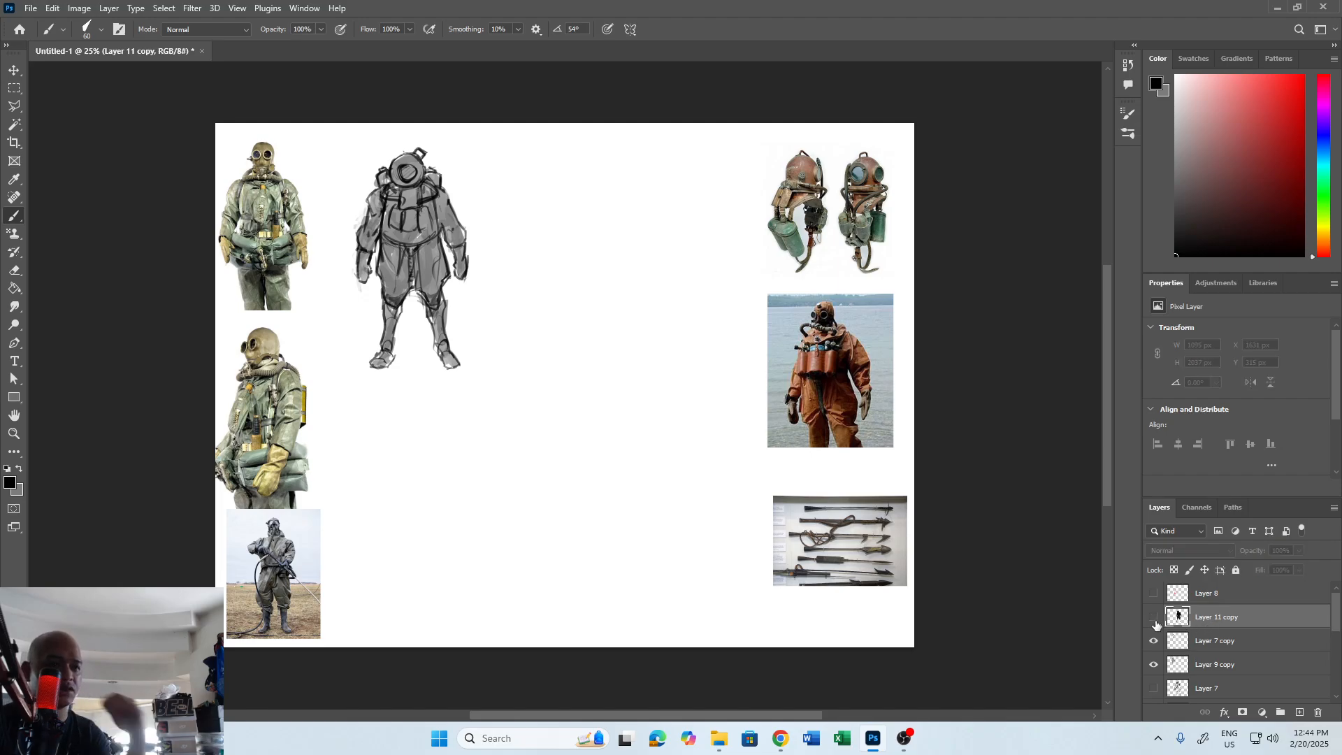
pyautogui.click(1154, 618)
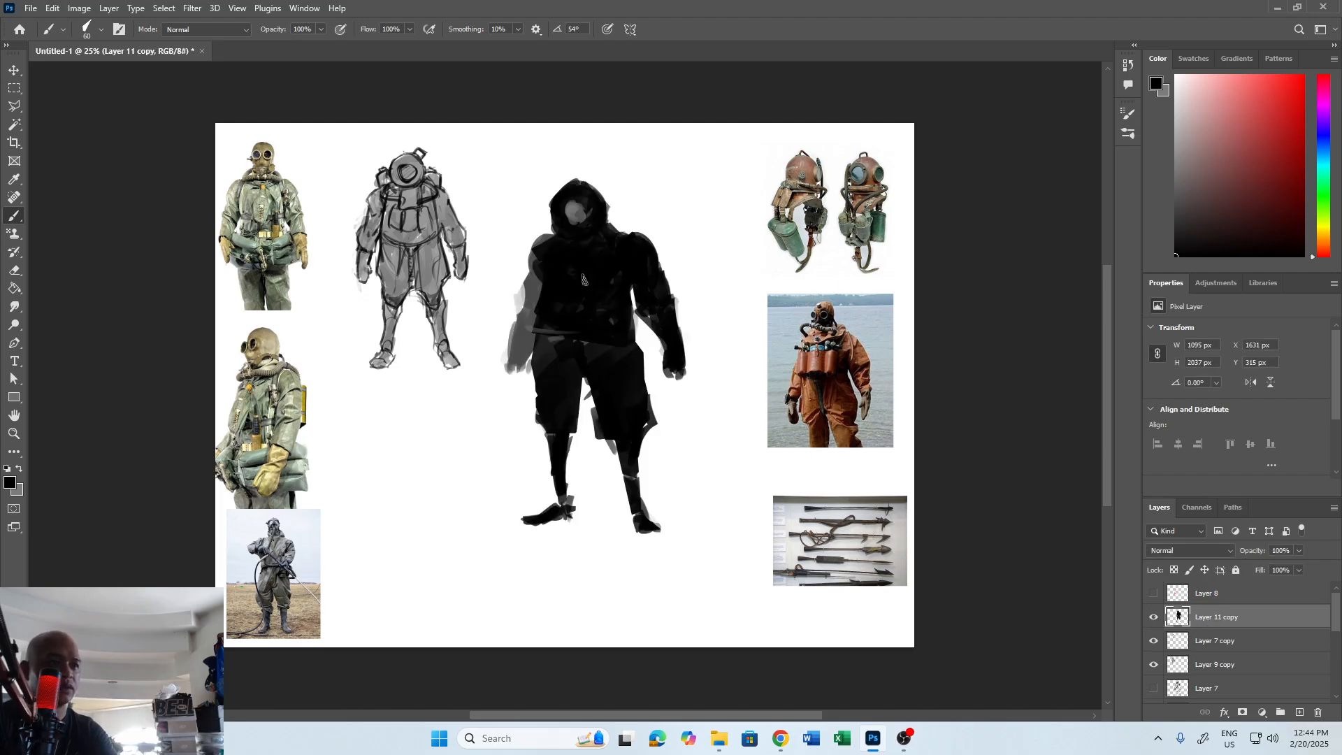
# Sample white from the canvas and paint the helmet's round face window white.
pyautogui.press('x')
pyautogui.press('alt')
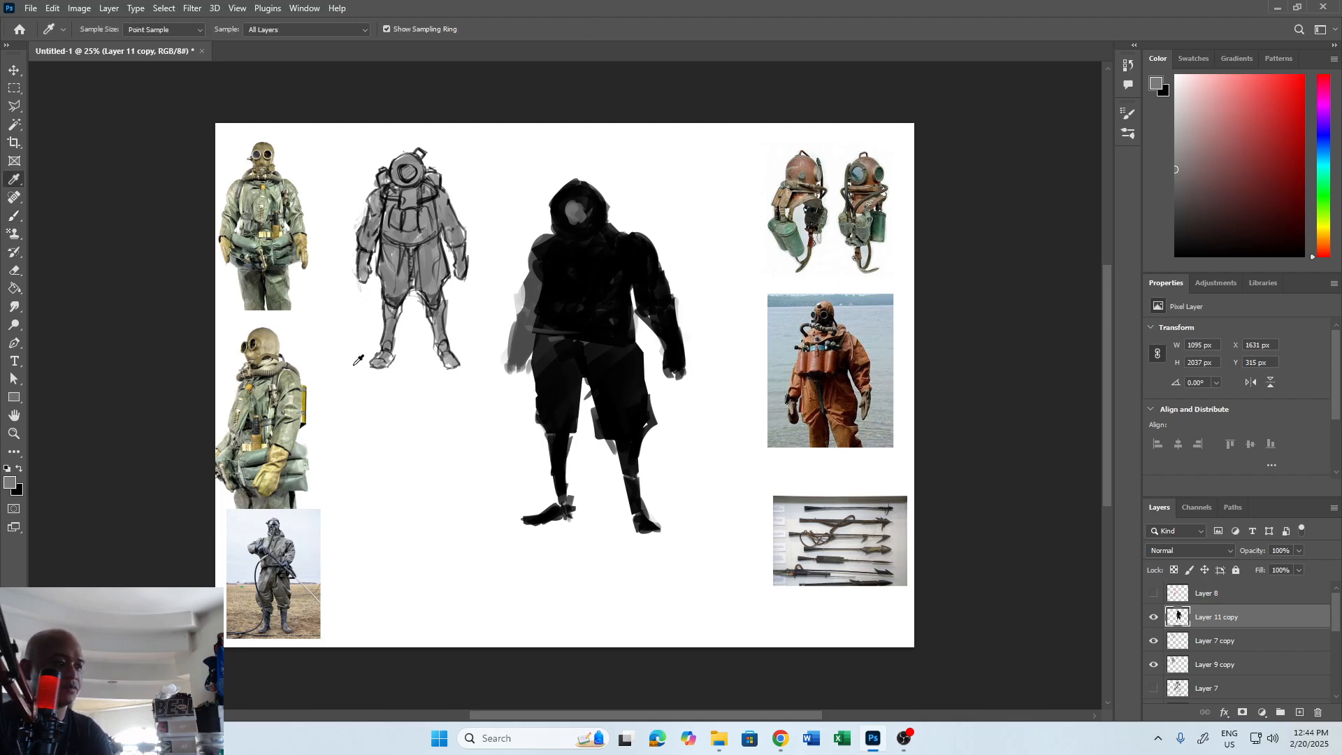
pyautogui.keyDown('alt'); pyautogui.click(496, 348); pyautogui.keyUp('alt')
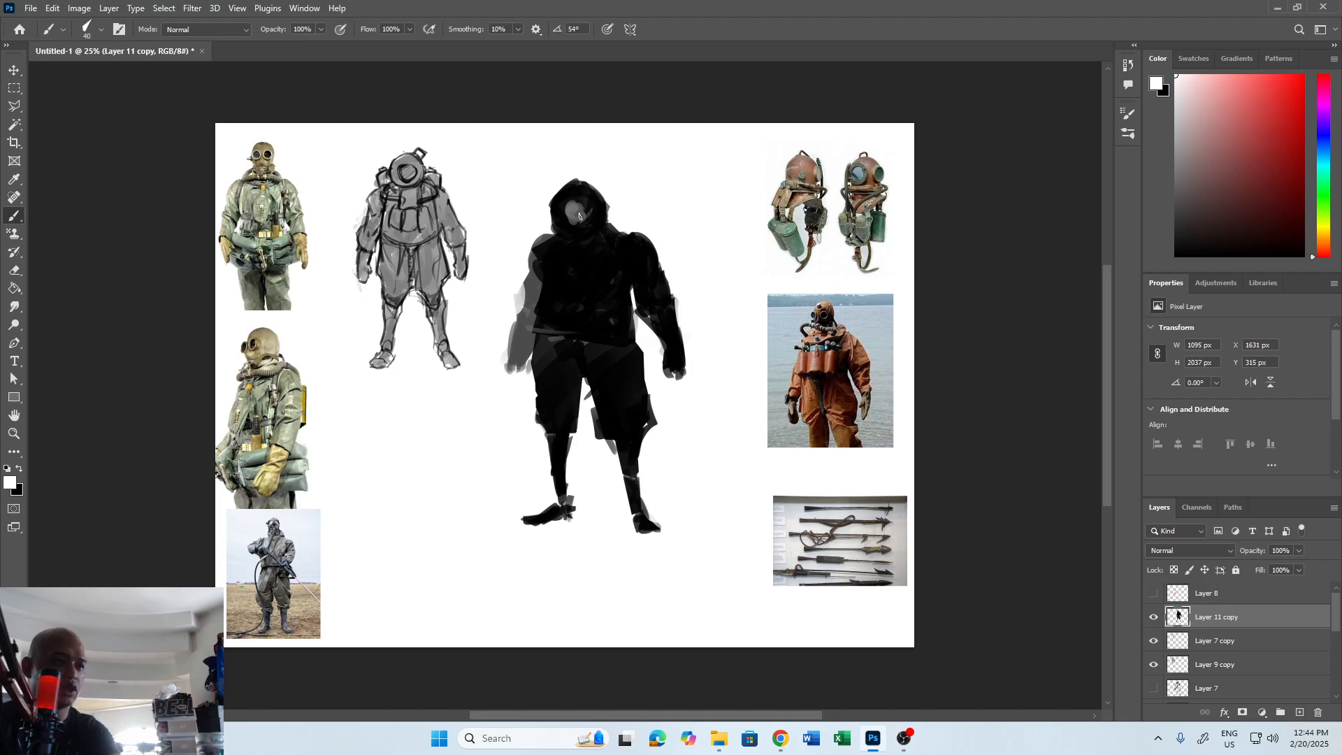
pyautogui.moveTo(569, 205); pyautogui.dragTo(575, 210)
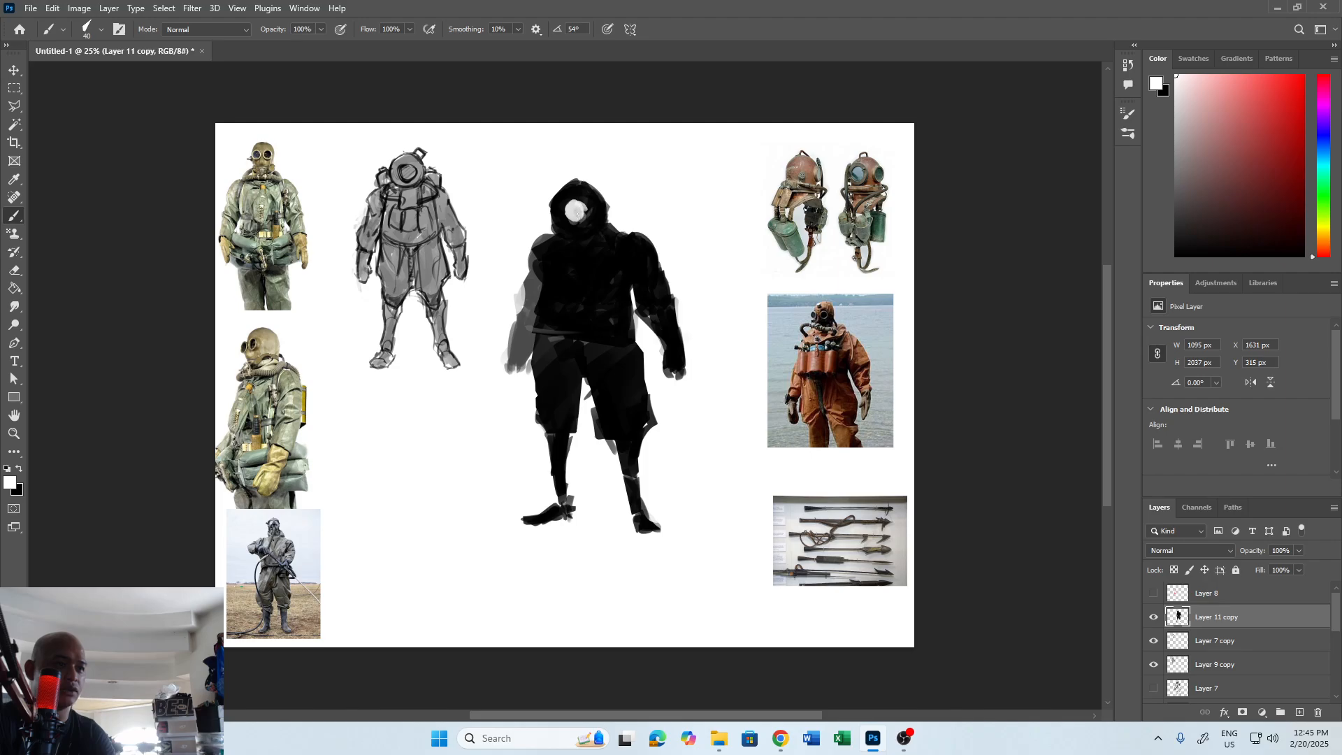
pyautogui.moveTo(580, 207); pyautogui.dragTo(581, 212)
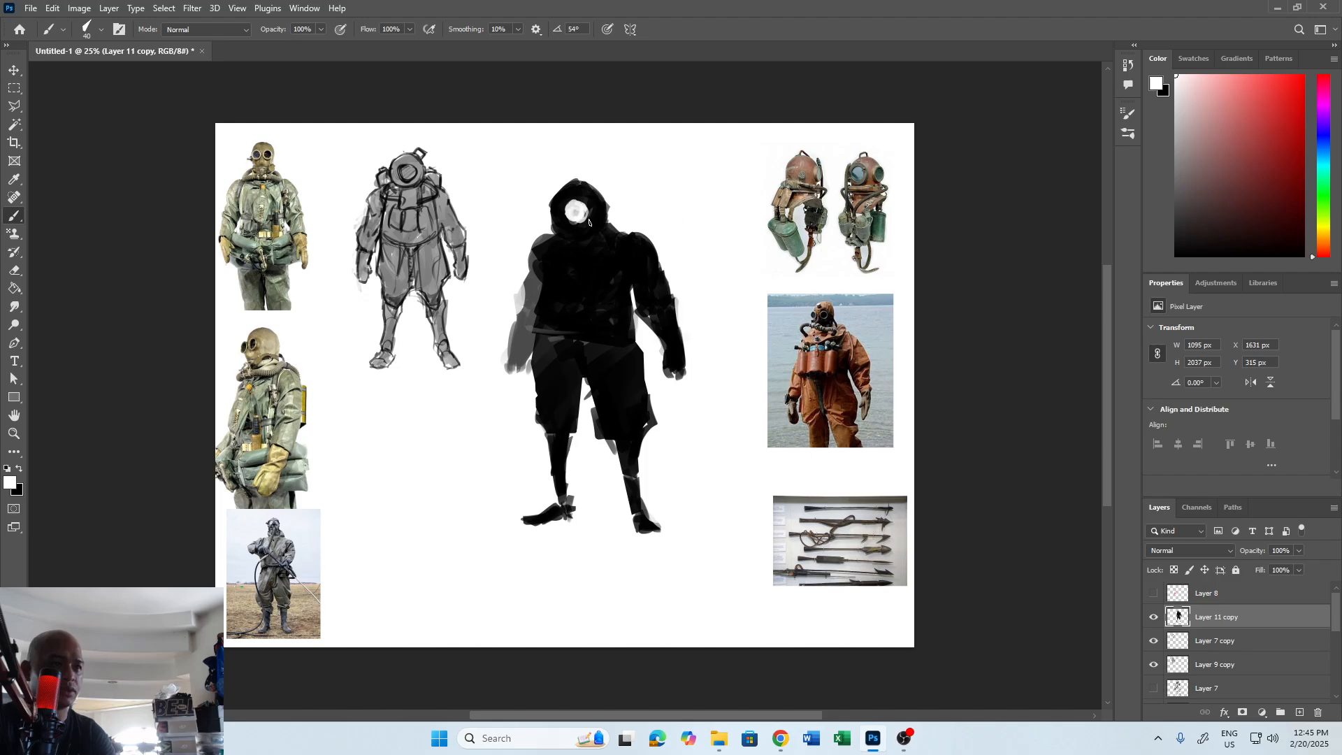
# Paint the helmet's top fitting, side port and looping side hoses in black.
pyautogui.press('x')
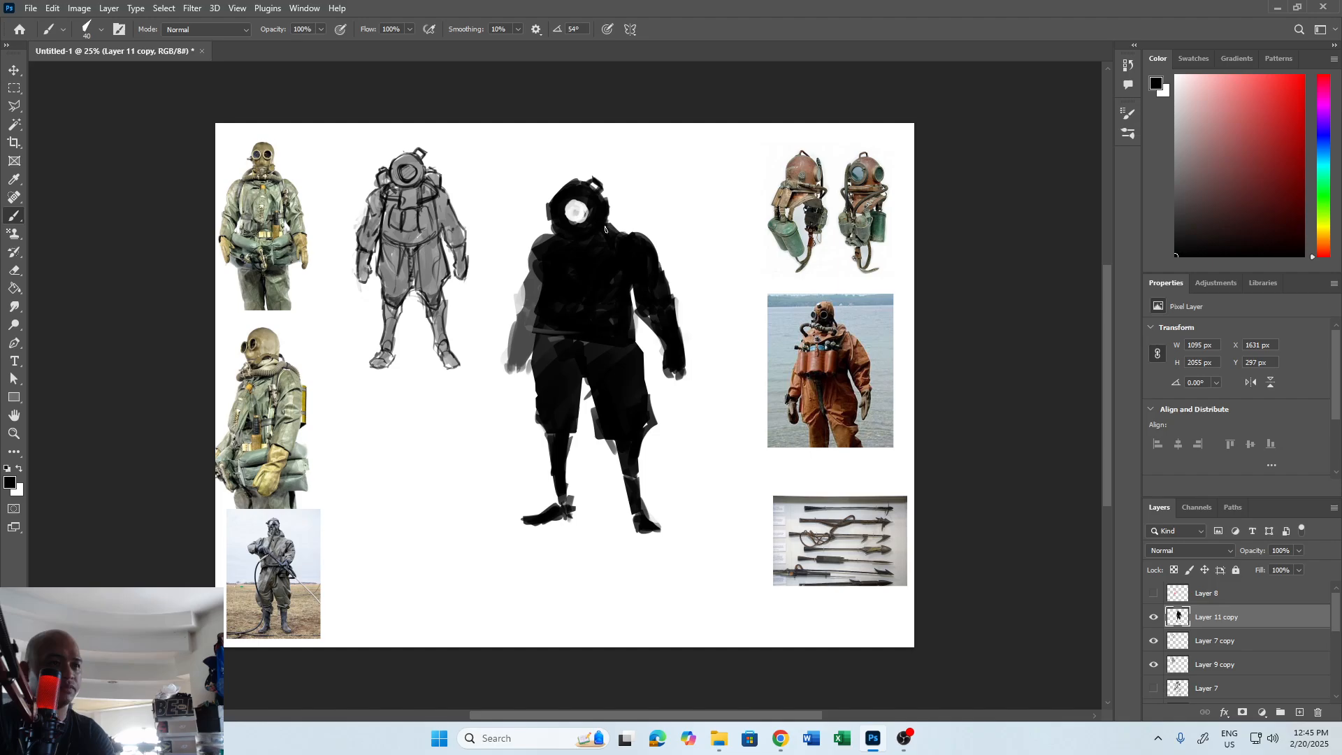
pyautogui.moveTo(609, 220)
pyautogui.mouseDown()
pyautogui.moveTo(613, 241)
pyautogui.moveTo(547, 239)
pyautogui.mouseUp()
pyautogui.hotkey('ctrl', 'z')
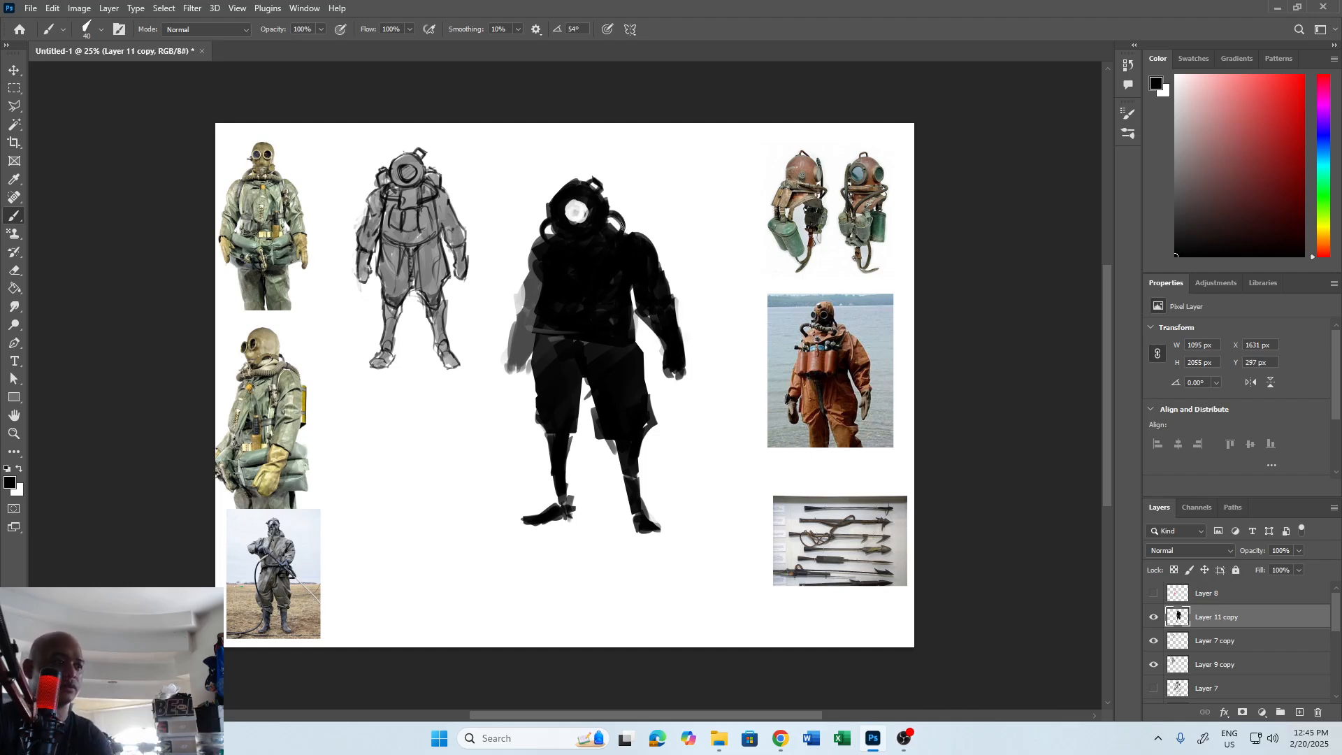
# Paint light curved hoses running from both sides of the helmet down onto the chest.
pyautogui.press('x')
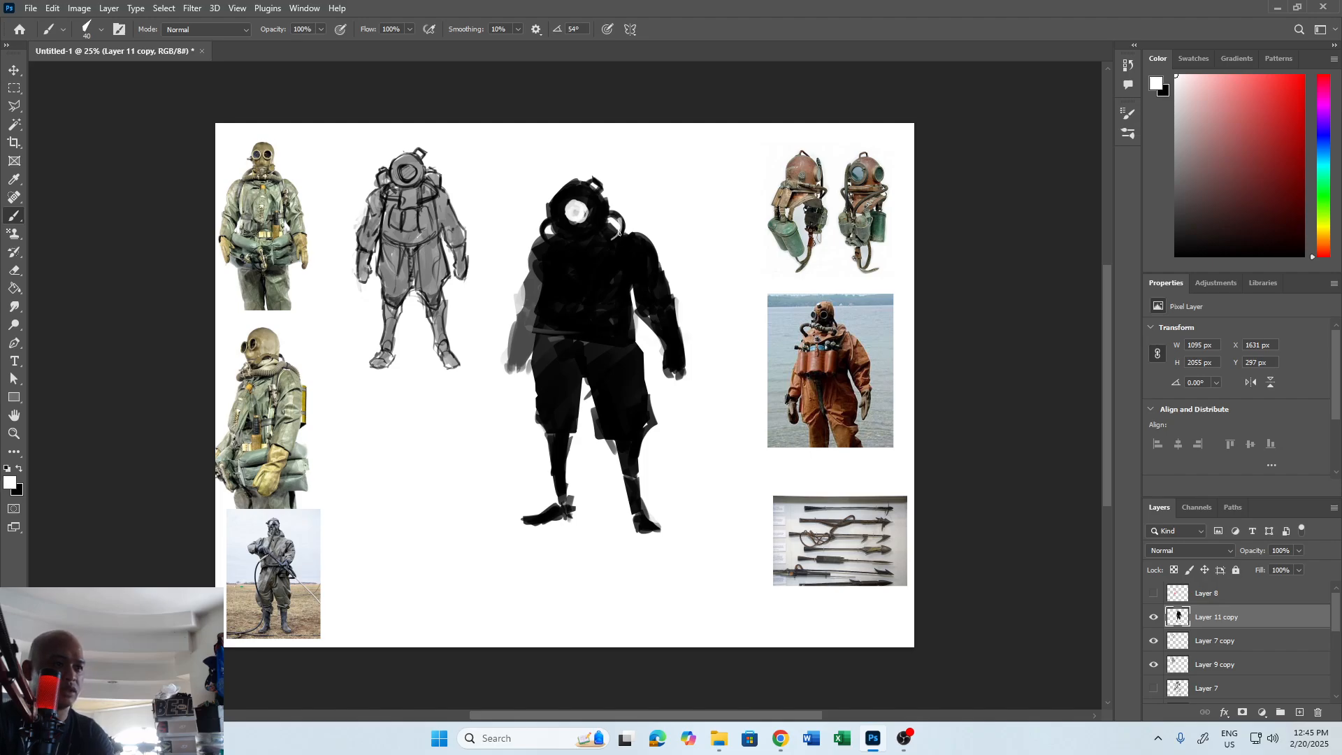
pyautogui.moveTo(620, 229); pyautogui.dragTo(593, 256)
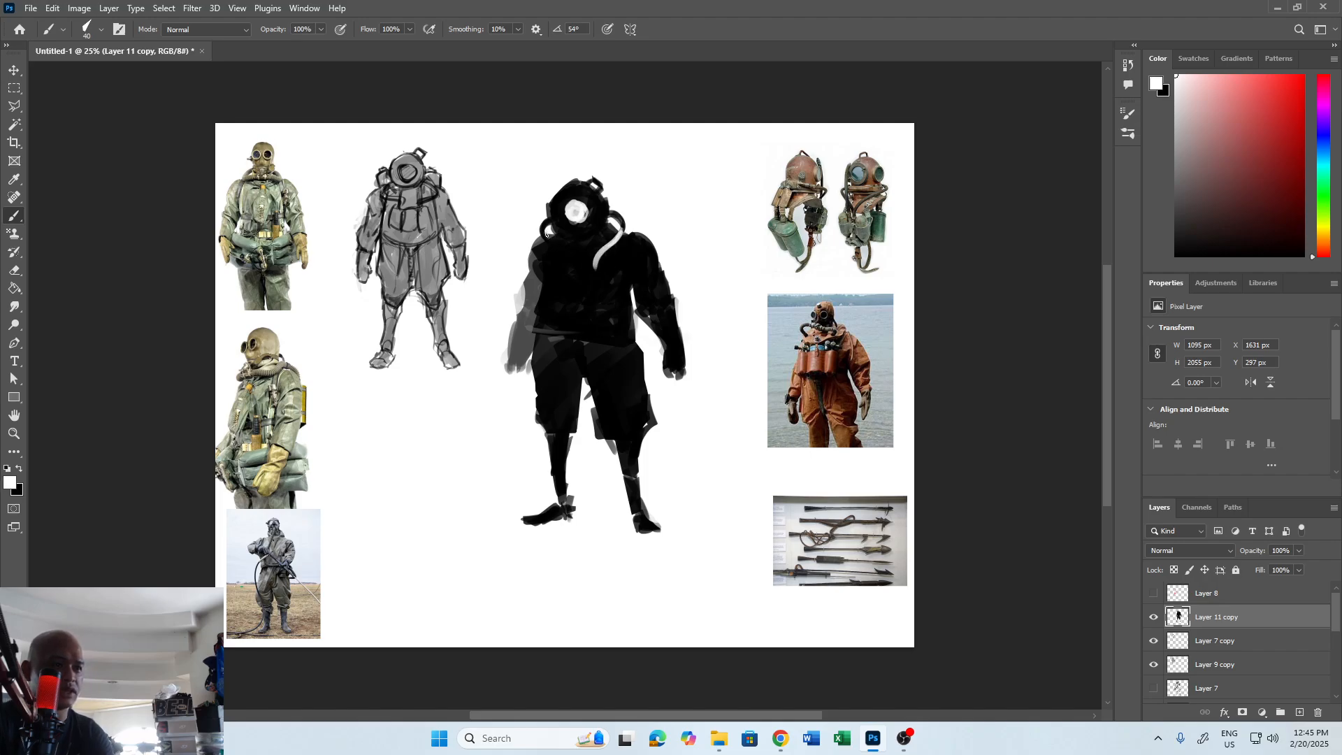
pyautogui.press('x')
# Refine the chest hoses in black and white and add faint light marks across the mid-chest.
pyautogui.press('x')
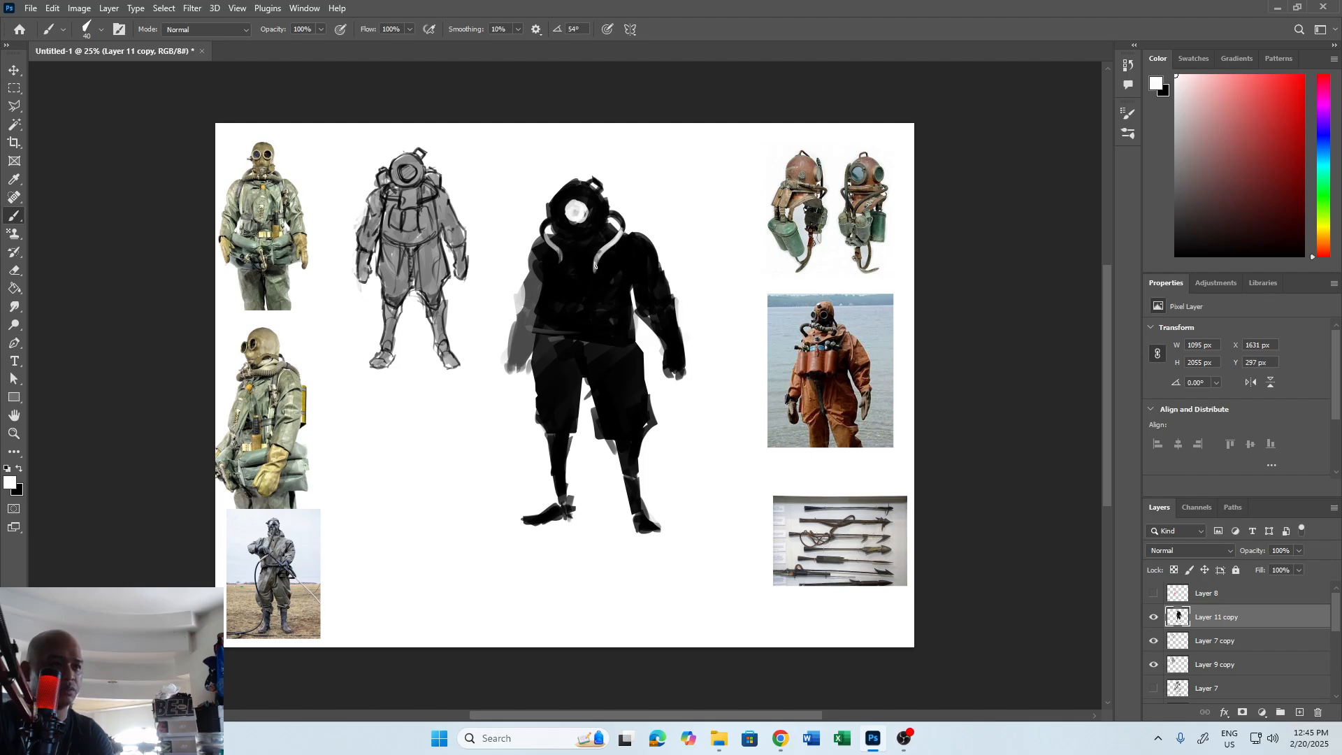
pyautogui.press('x')
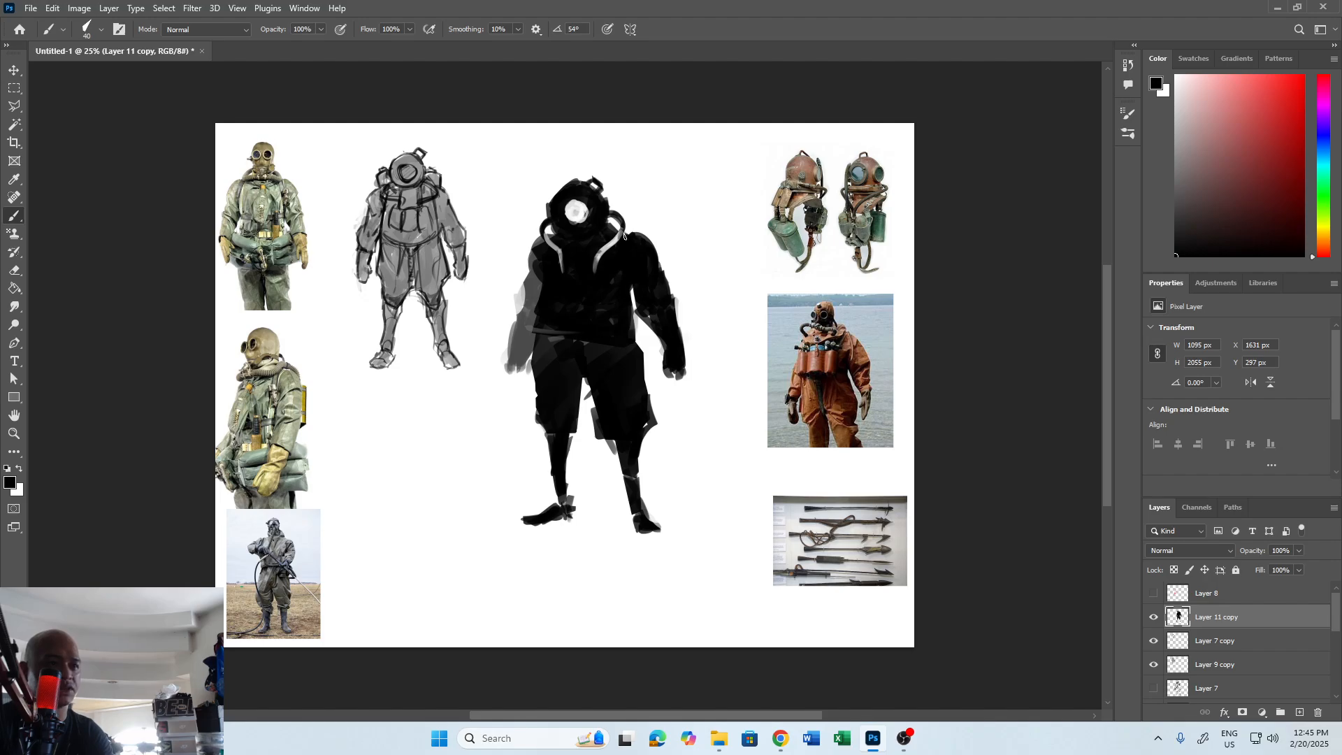
pyautogui.press('x')
pyautogui.press('x')
pyautogui.press('x')
pyautogui.press('x')
# Outline a rectangular panel at the centre of the chest with the Polygonal Lasso, paint it light grey and deselect it.
pyautogui.press('l')
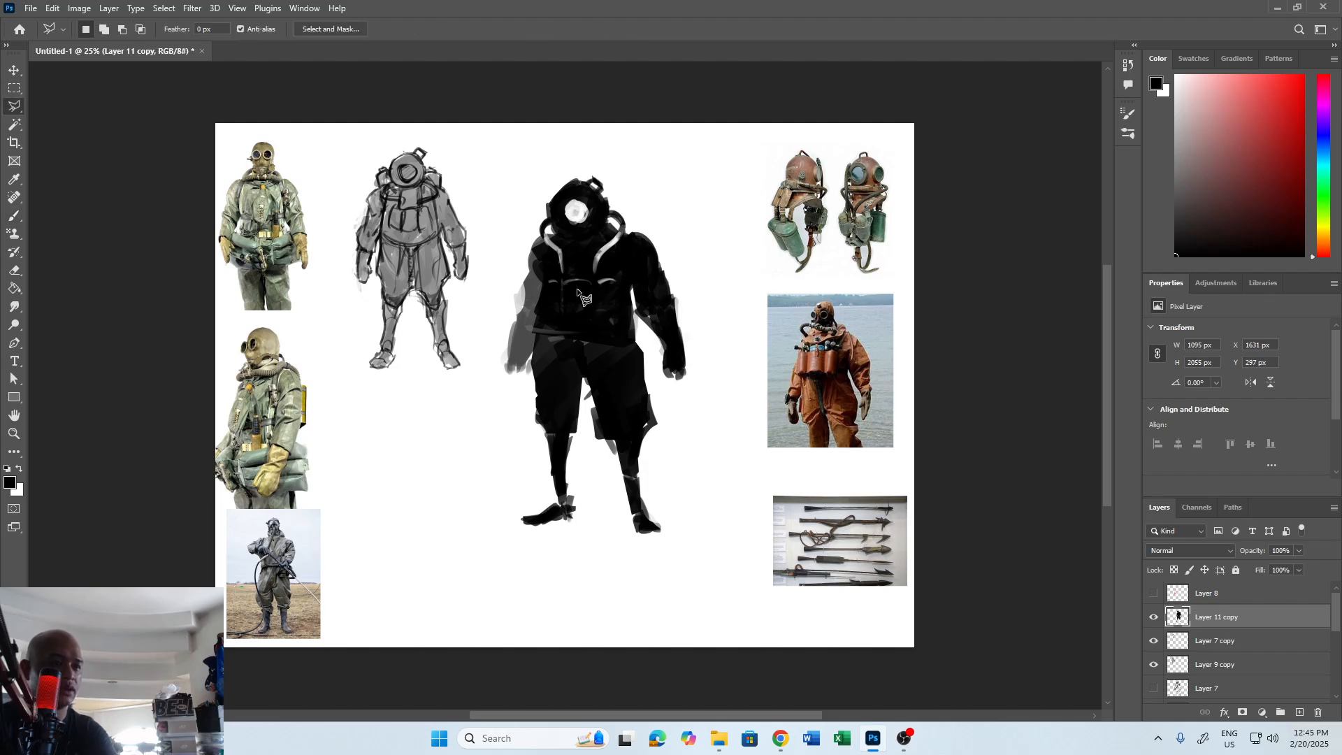
pyautogui.click(590, 280)
pyautogui.click(589, 319)
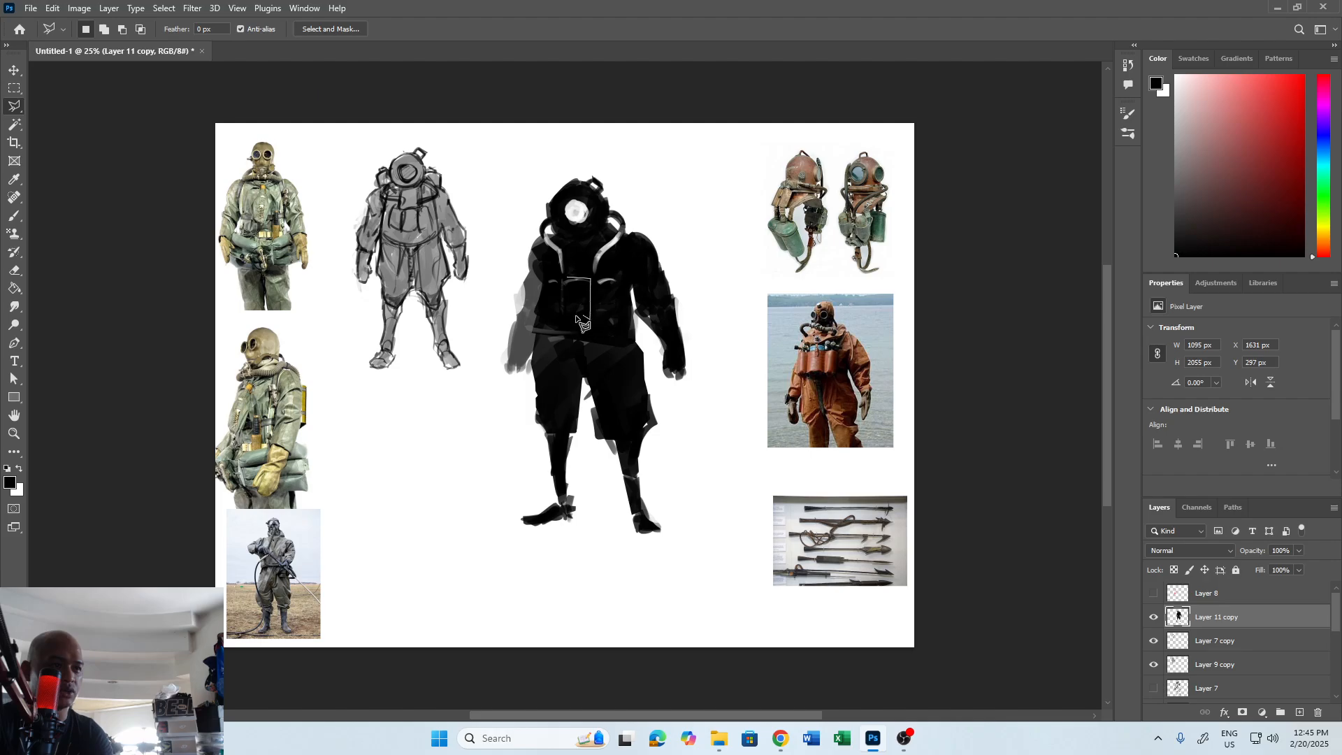
pyautogui.click(562, 315)
pyautogui.click(567, 278)
pyautogui.press('b')
pyautogui.press(']')
pyautogui.press(']')
pyautogui.press(']')
pyautogui.press(']')
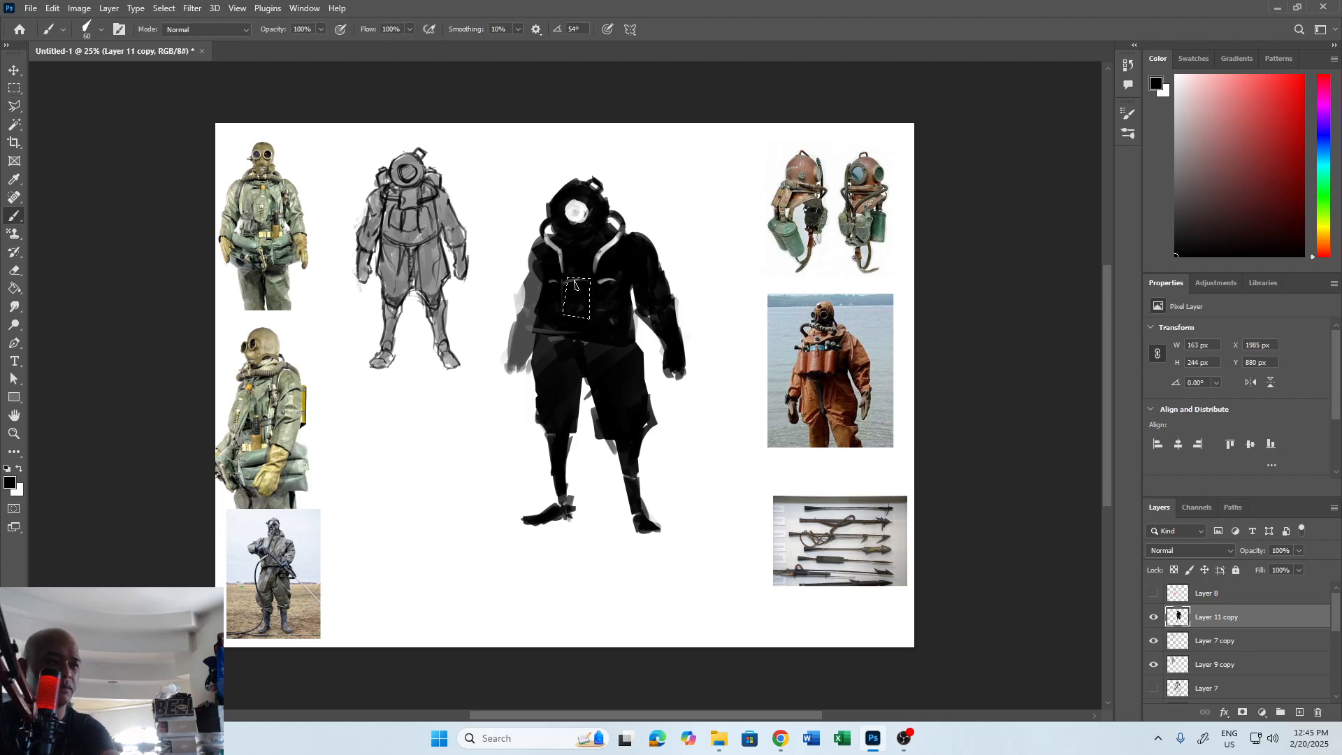
pyautogui.press('x')
pyautogui.moveTo(570, 284)
pyautogui.mouseDown()
pyautogui.moveTo(600, 274)
pyautogui.moveTo(580, 326)
pyautogui.mouseUp()
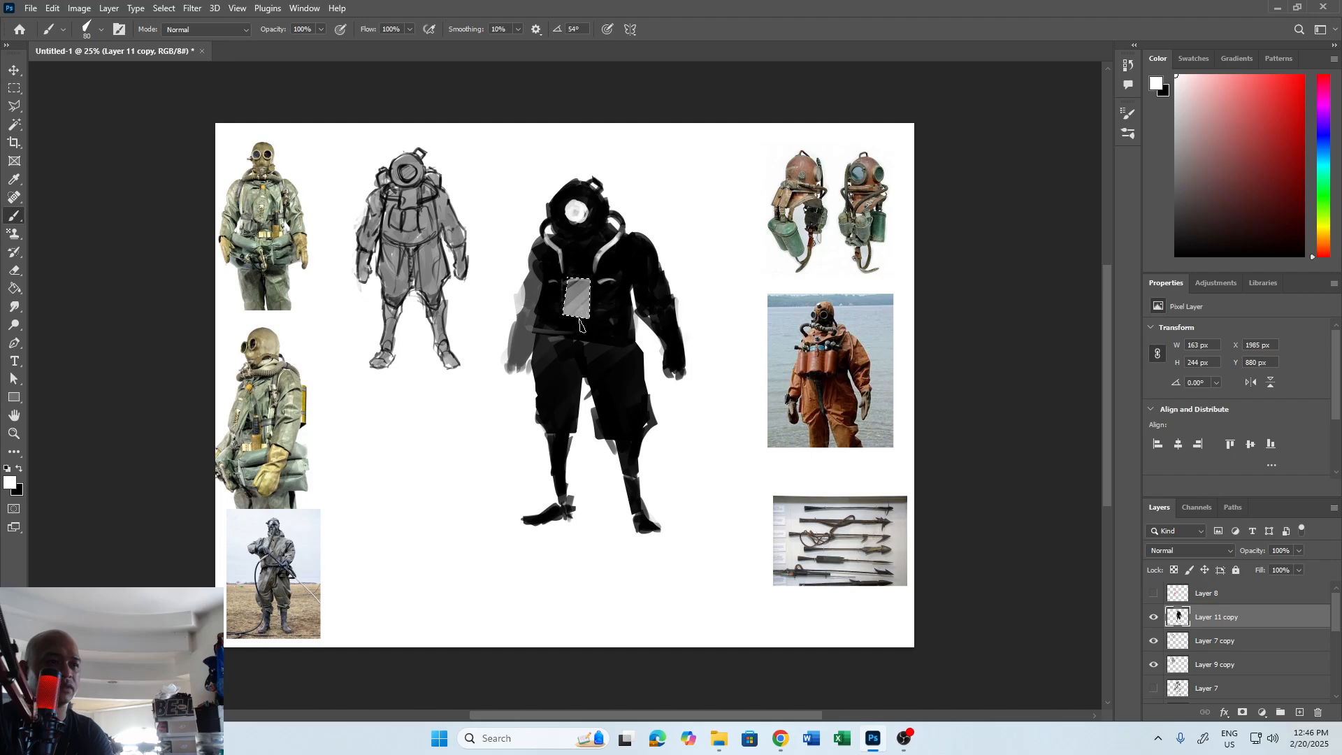
pyautogui.hotkey('ctrl', 'd')
# Select a narrower four-sided panel to the right of the central chest panel, paint it light grey and deselect it.
pyautogui.press('l')
pyautogui.click(599, 282)
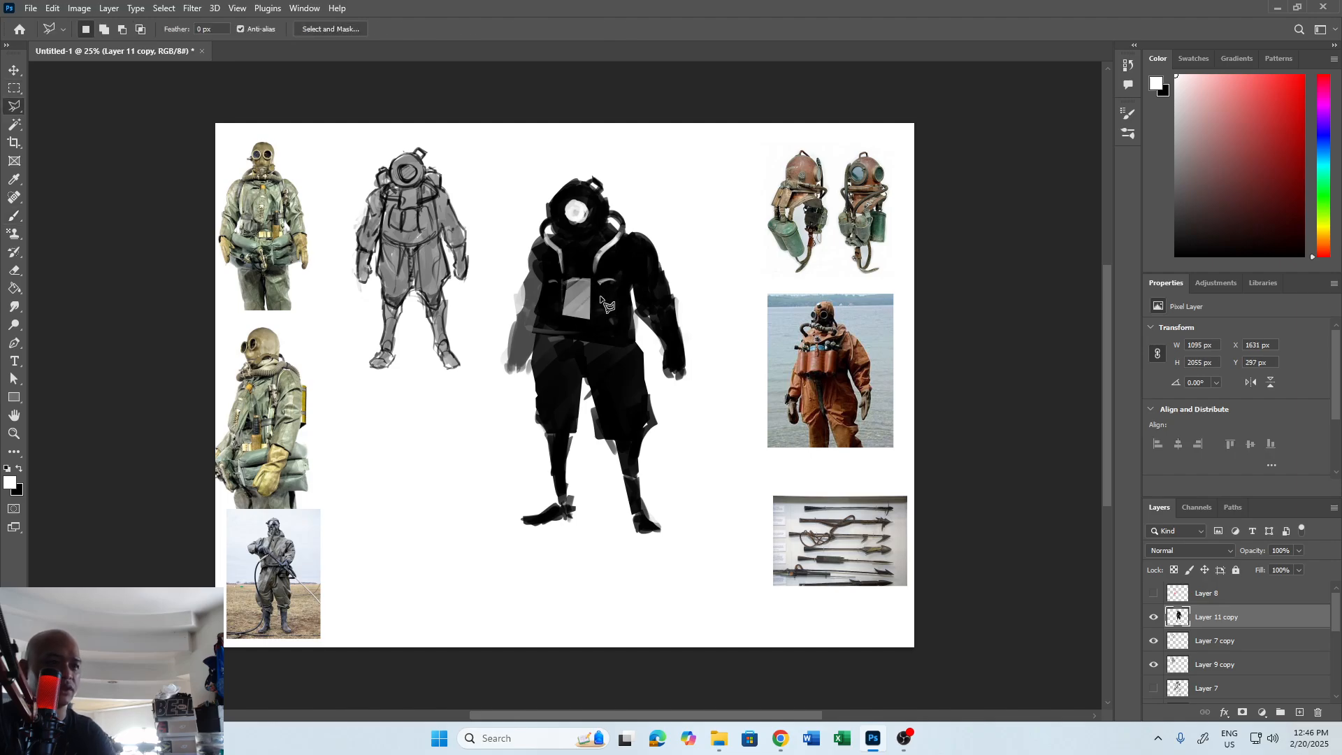
pyautogui.click(597, 317)
pyautogui.click(616, 318)
pyautogui.doubleClick(612, 283)
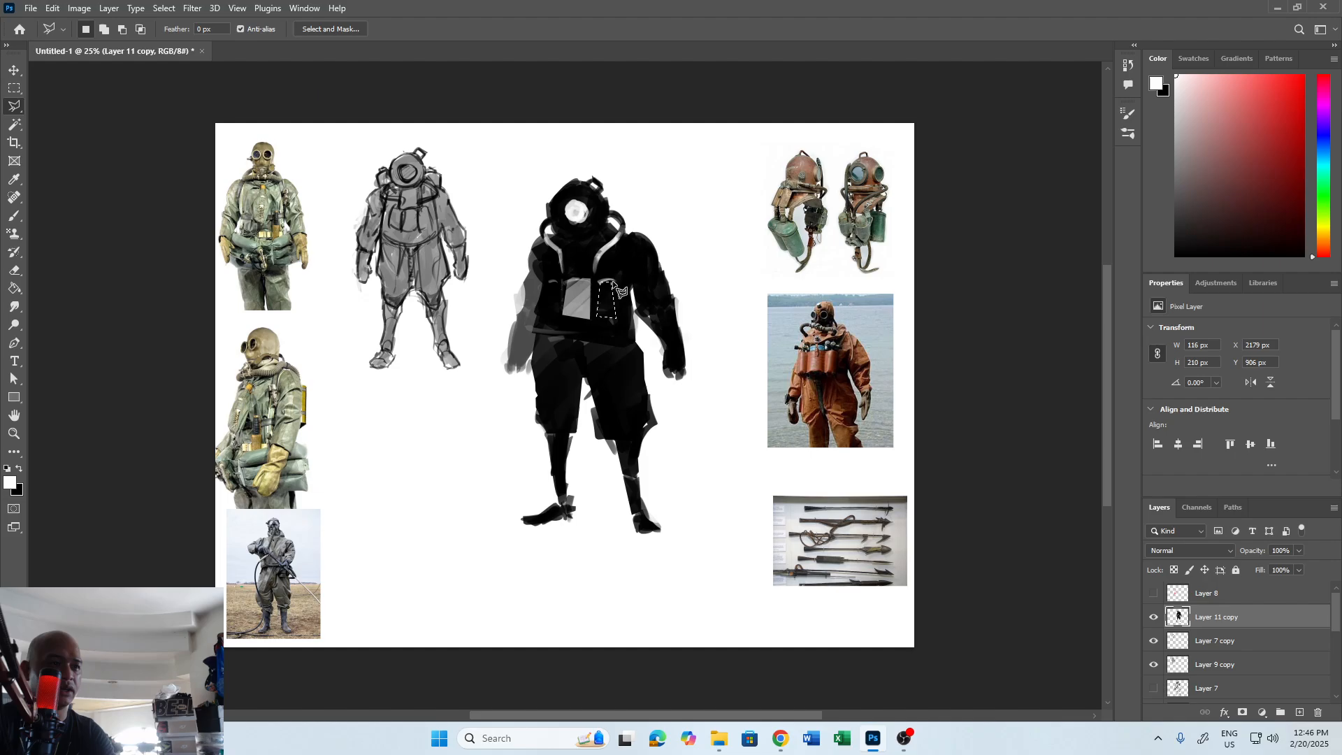
pyautogui.press('b')
pyautogui.moveTo(615, 279); pyautogui.dragTo(602, 332)
pyautogui.hotkey('ctrl', 'd')
# Select a matching four-sided panel to the left of the central chest panel, paint it light grey and deselect it.
pyautogui.press('l')
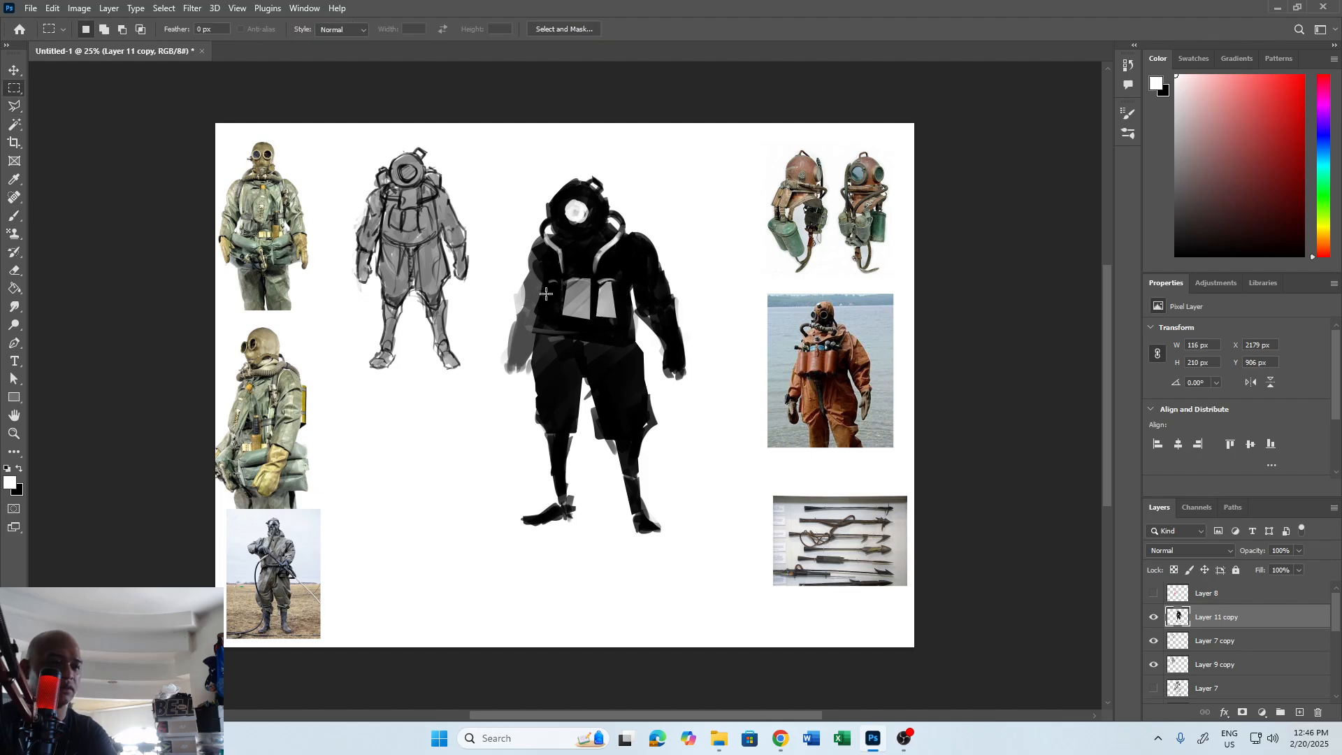
pyautogui.click(548, 279)
pyautogui.click(563, 283)
pyautogui.click(560, 316)
pyautogui.doubleClick(540, 313)
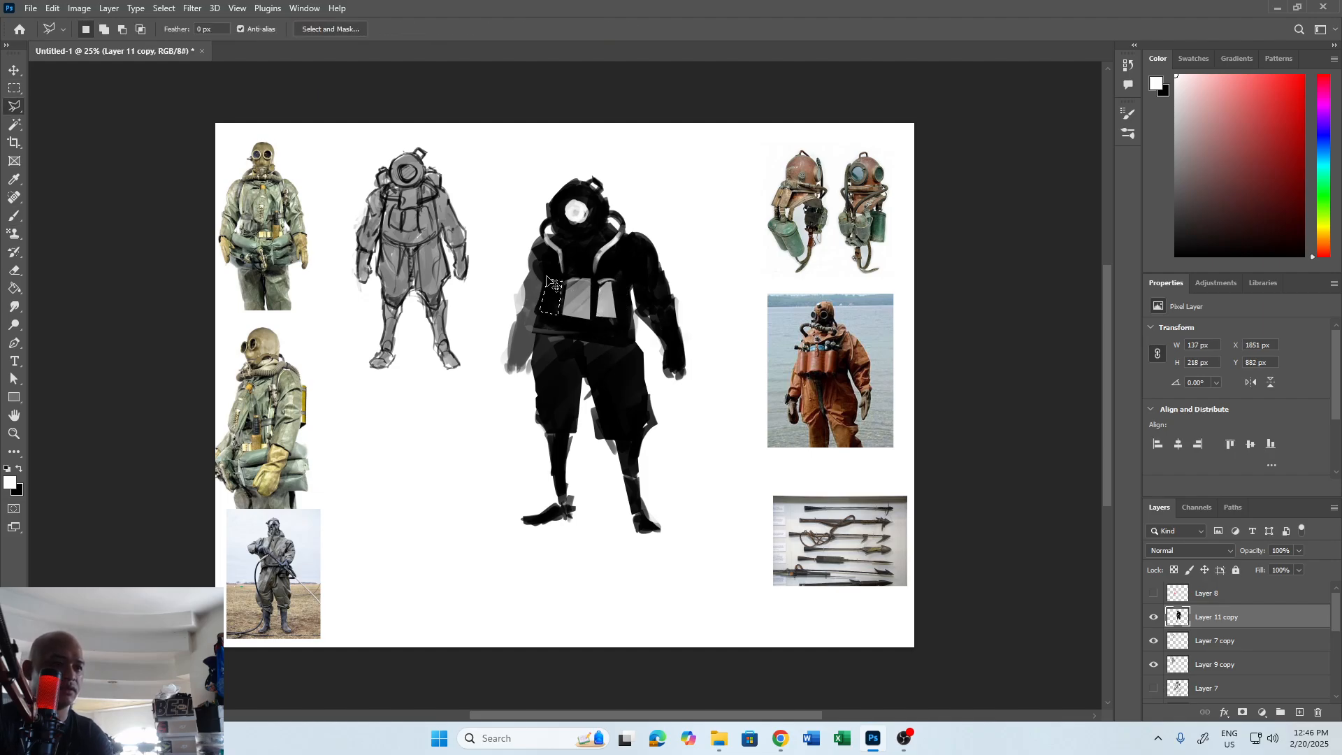
pyautogui.press('b')
pyautogui.moveTo(554, 280); pyautogui.dragTo(551, 311)
pyautogui.press('m')
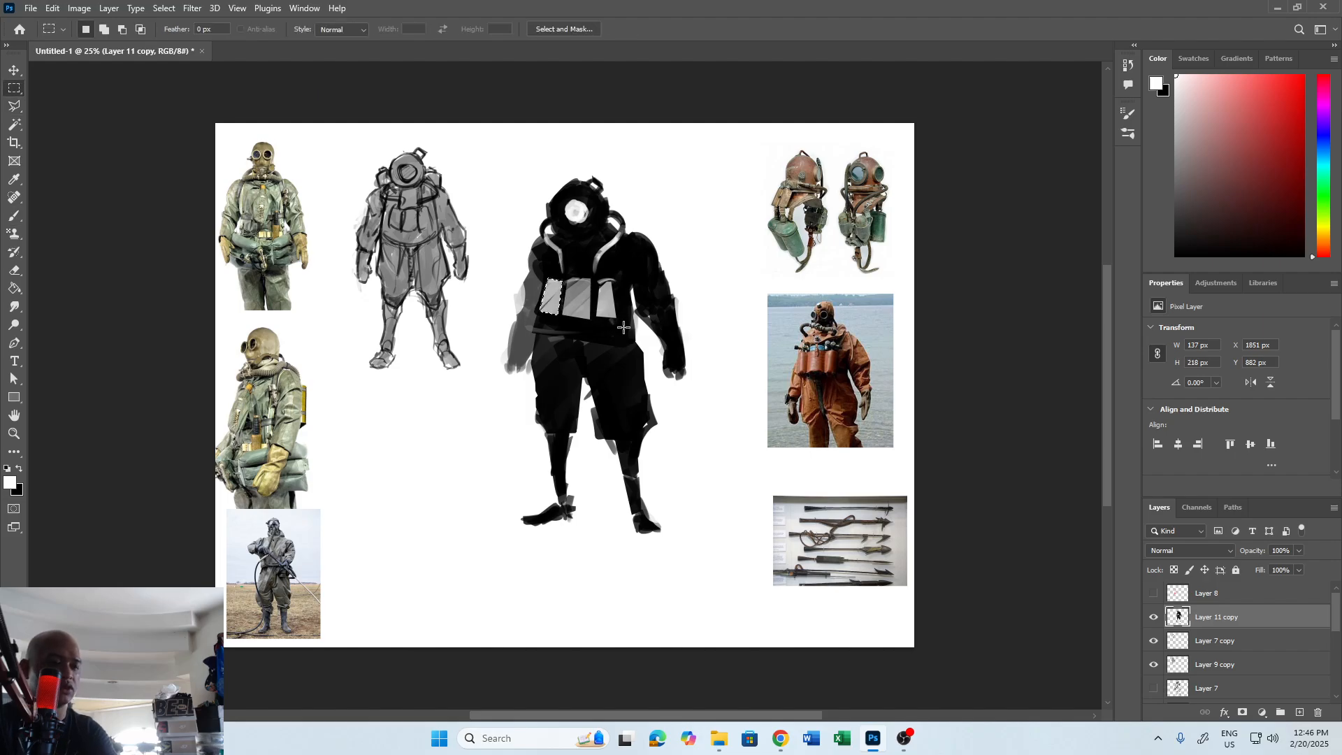
pyautogui.hotkey('ctrl', 'd')
# Shade the chest panels with black and refine the shoulder straps, waist and trousers in black and grey.
pyautogui.press('x')
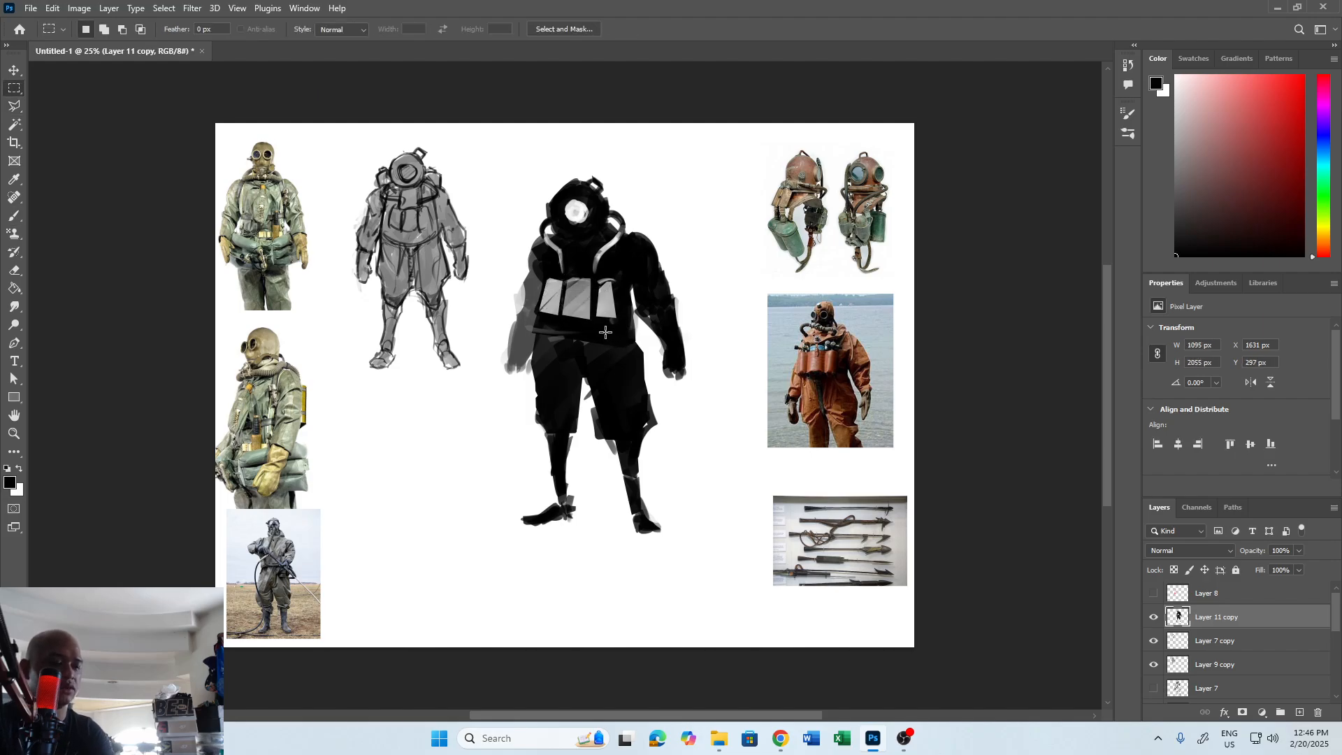
pyautogui.press('b')
pyautogui.moveTo(544, 314)
pyautogui.mouseDown()
pyautogui.moveTo(614, 317)
pyautogui.moveTo(581, 324)
pyautogui.mouseUp()
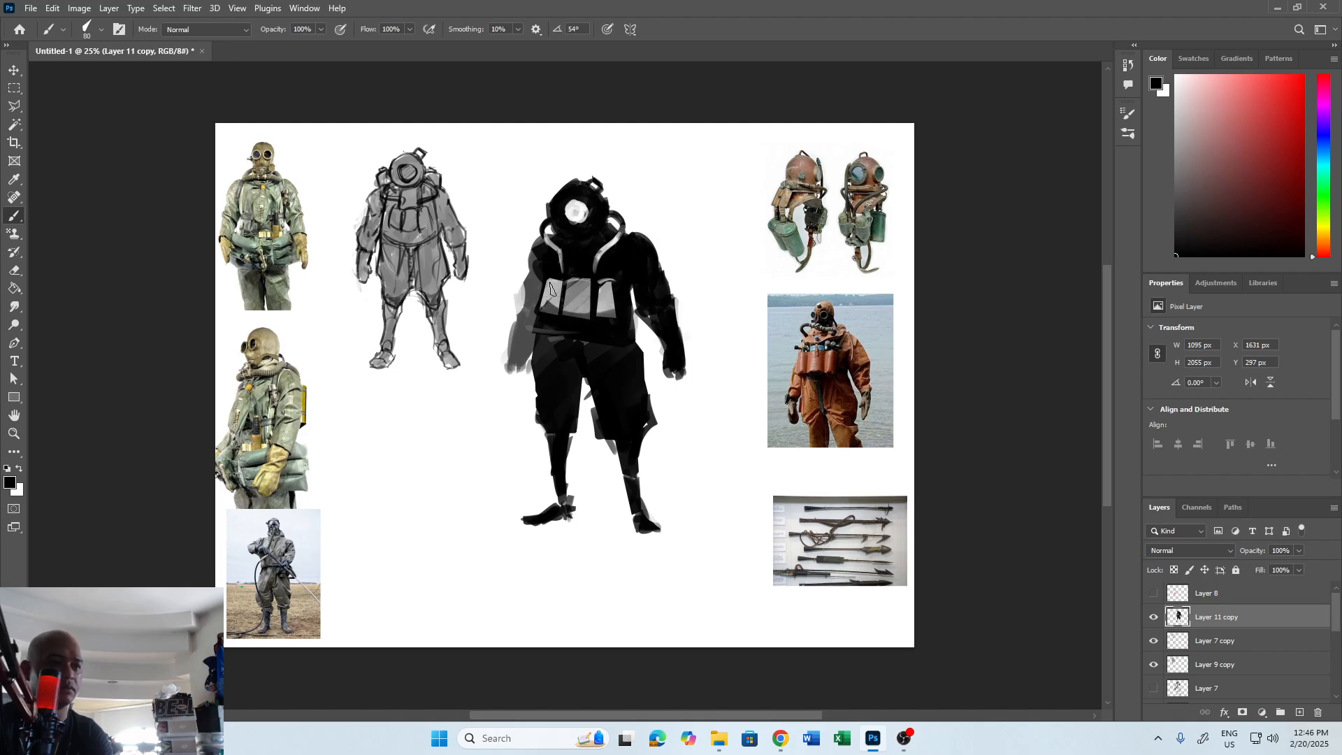
pyautogui.press('x')
pyautogui.press('x')
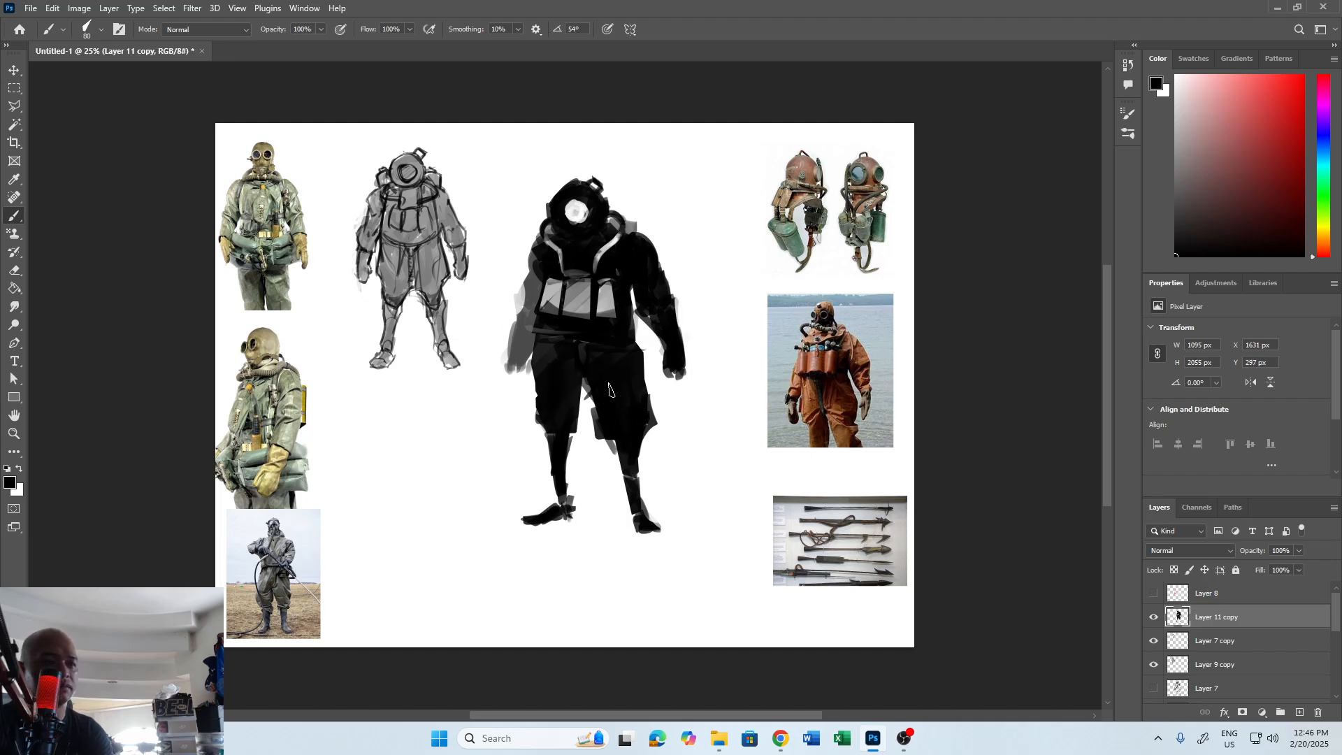
# Scale the whole figure up to about 1214 × 2280 px and paint a grey ground shadow beneath its feet.
pyautogui.hotkey('ctrl', 't')
pyautogui.moveTo(501, 535); pyautogui.dragTo(460, 563)
pyautogui.moveTo(726, 400)
pyautogui.mouseDown()
pyautogui.moveTo(733, 386)
pyautogui.moveTo(721, 404)
pyautogui.mouseUp()
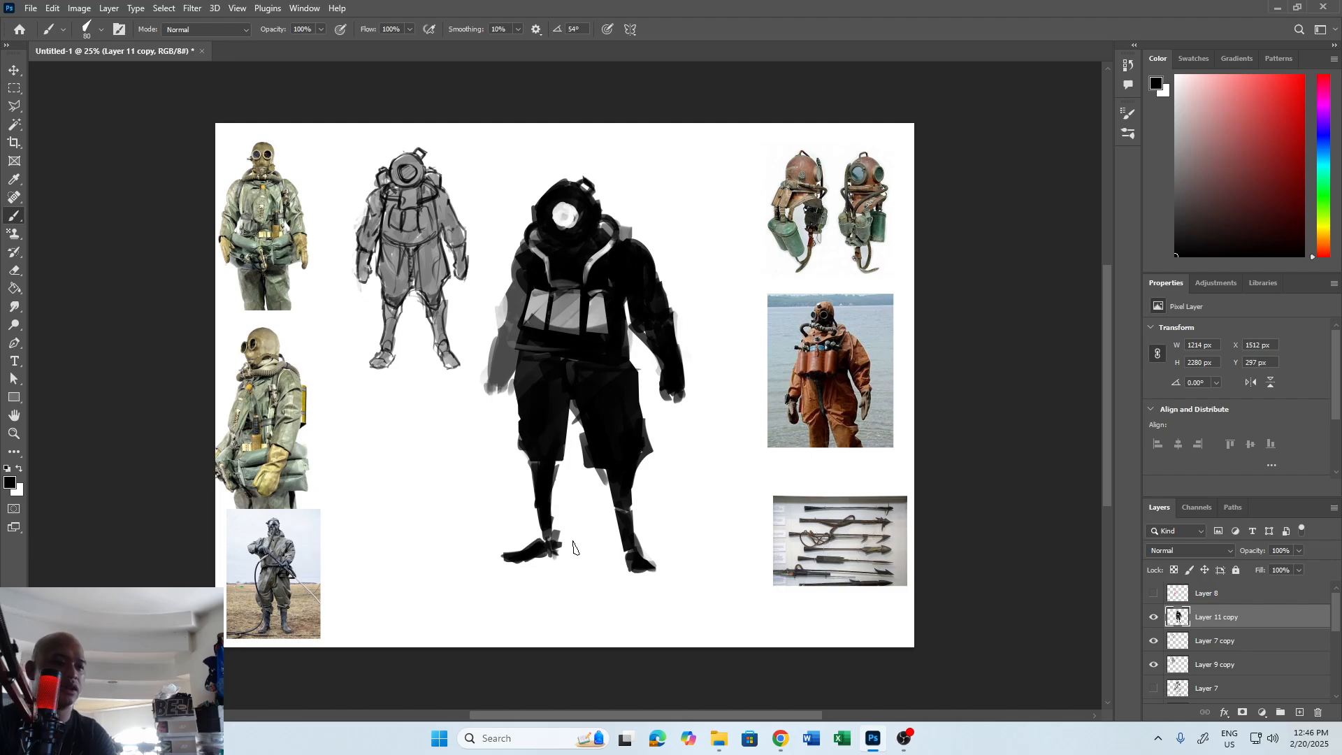
pyautogui.moveTo(523, 564)
pyautogui.mouseDown()
pyautogui.moveTo(727, 566)
pyautogui.moveTo(473, 578)
pyautogui.moveTo(419, 595)
pyautogui.mouseUp()
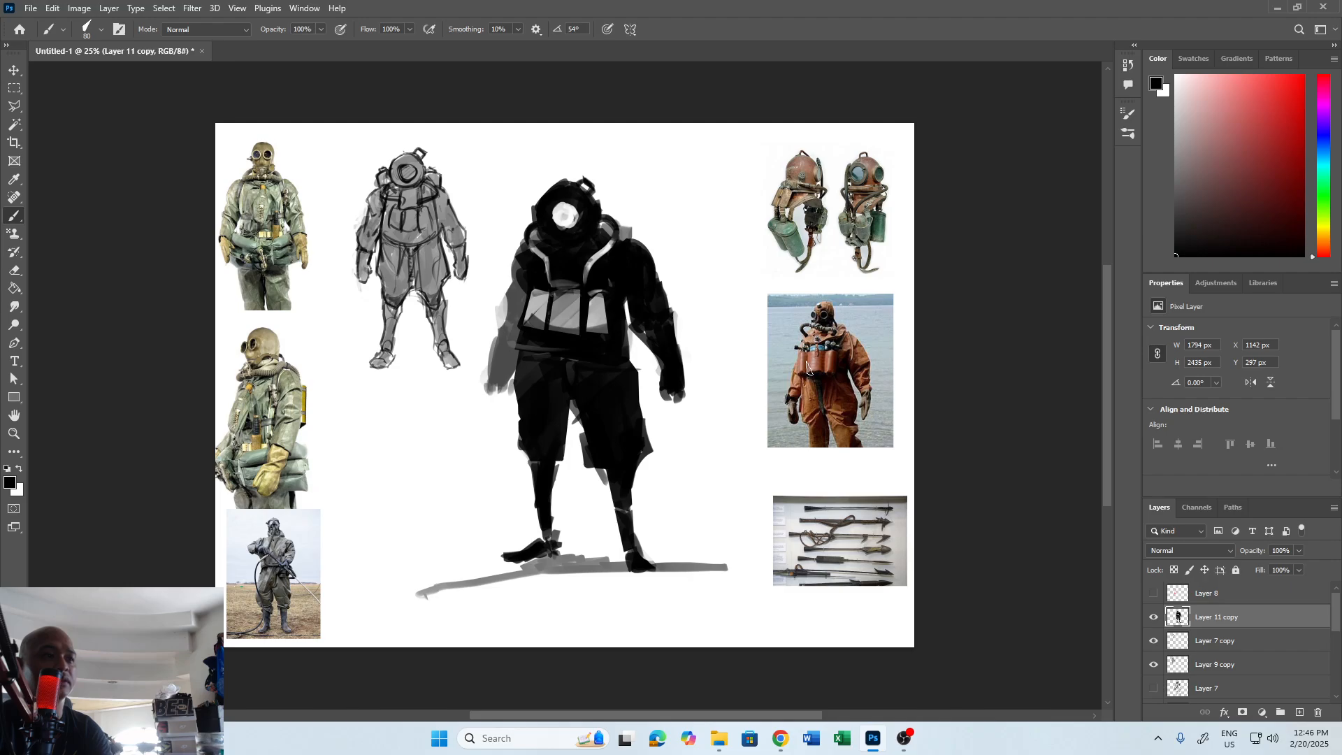
# Draw thin light detail lines on the black upper chest between the shoulder hoses with a 20 px brush, touching up in black.
pyautogui.press('x')
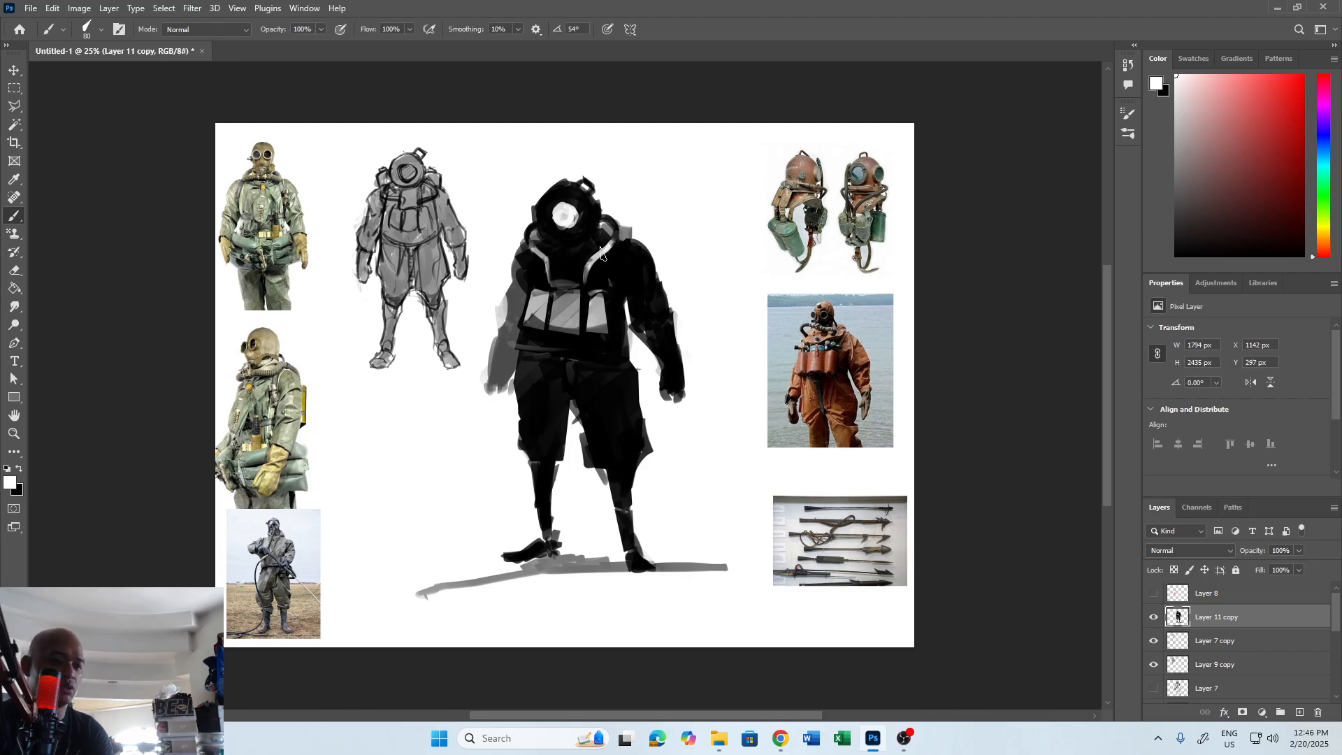
pyautogui.press('[')
pyautogui.press('[')
pyautogui.press('[')
pyautogui.press('[')
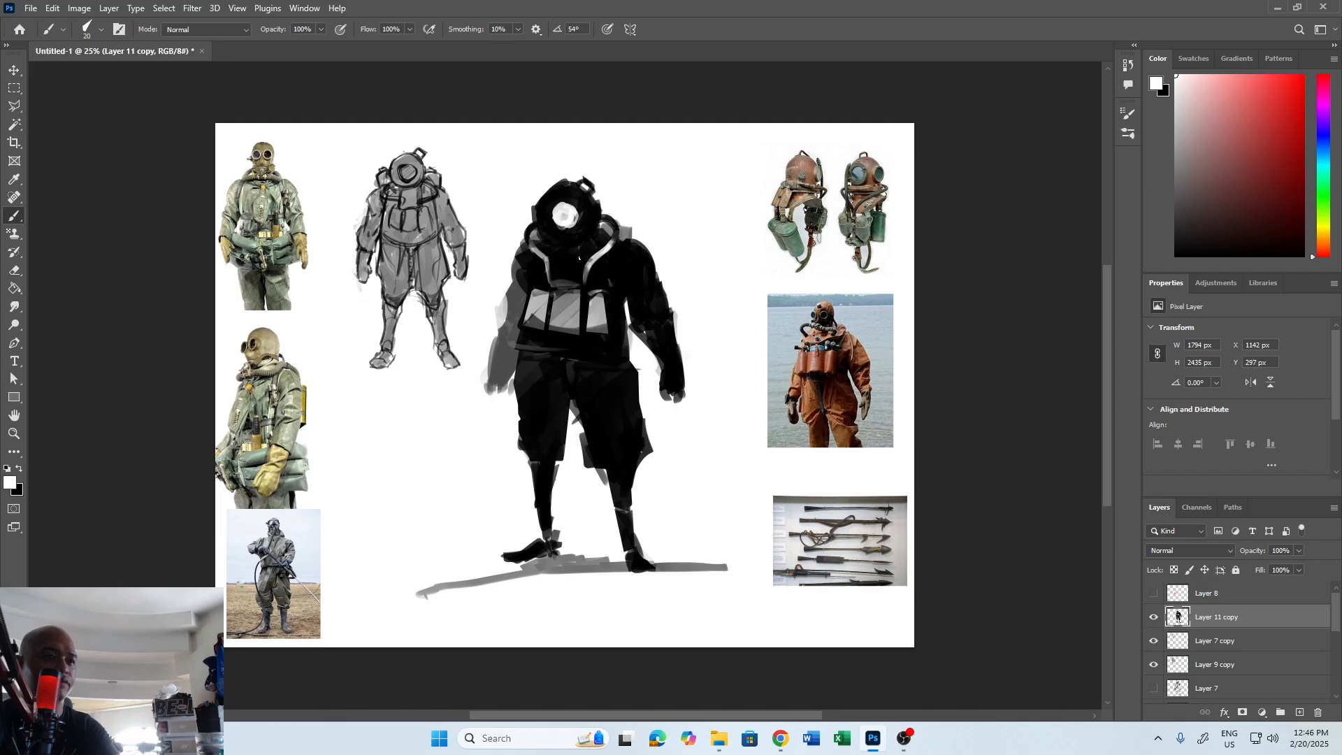
pyautogui.moveTo(579, 257); pyautogui.dragTo(576, 284)
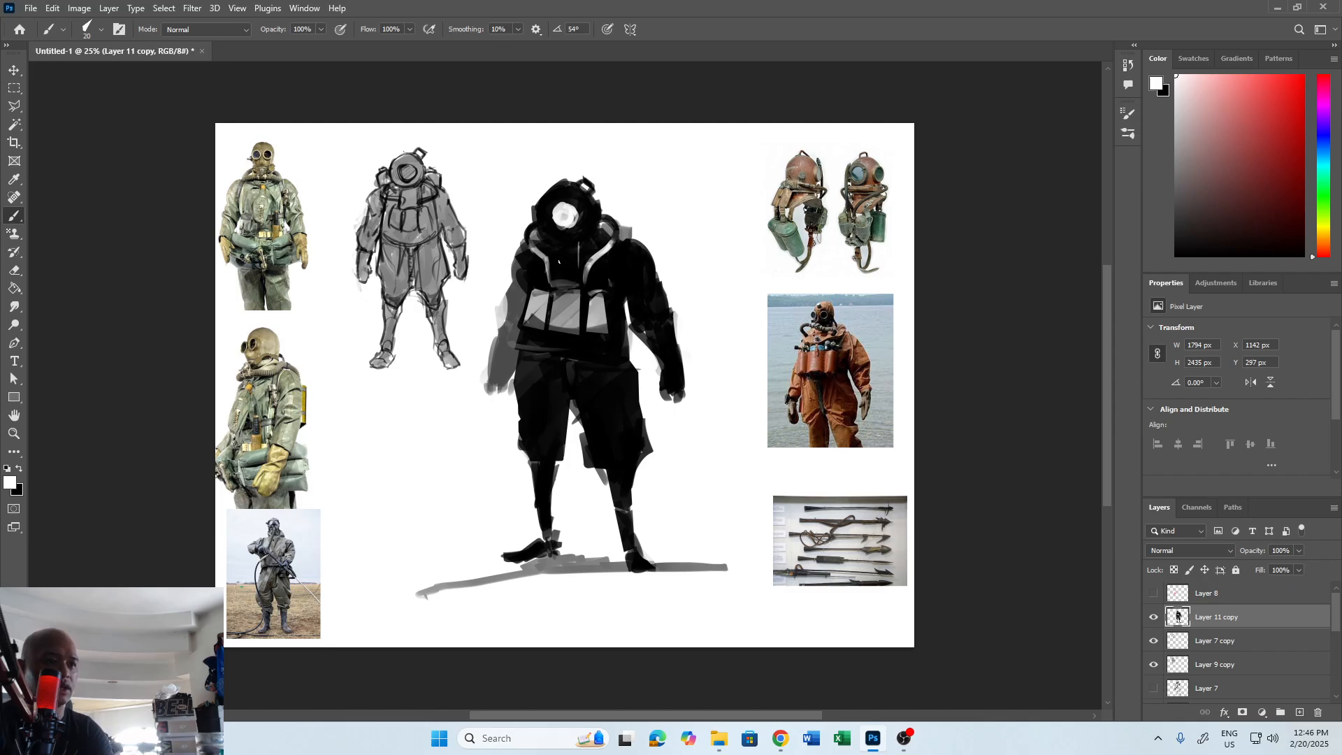
pyautogui.press('x')
pyautogui.press('x')
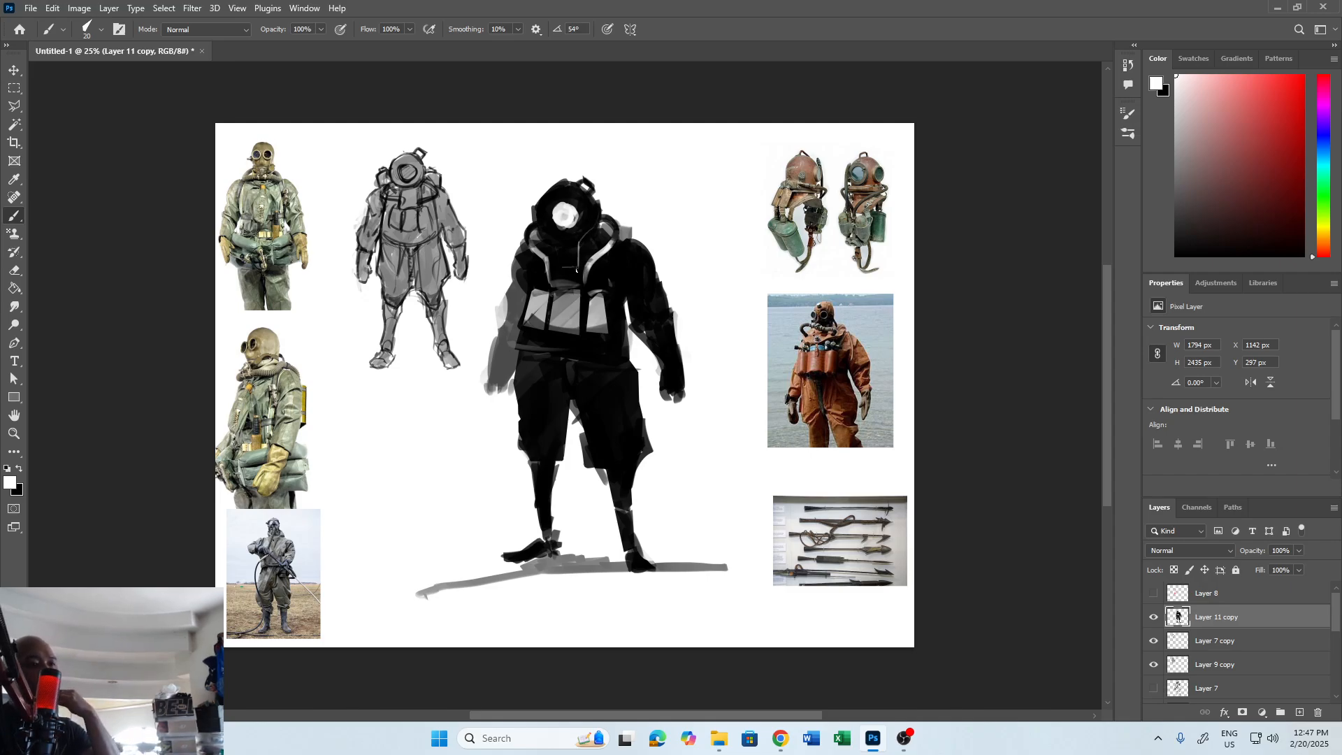
pyautogui.press('x')
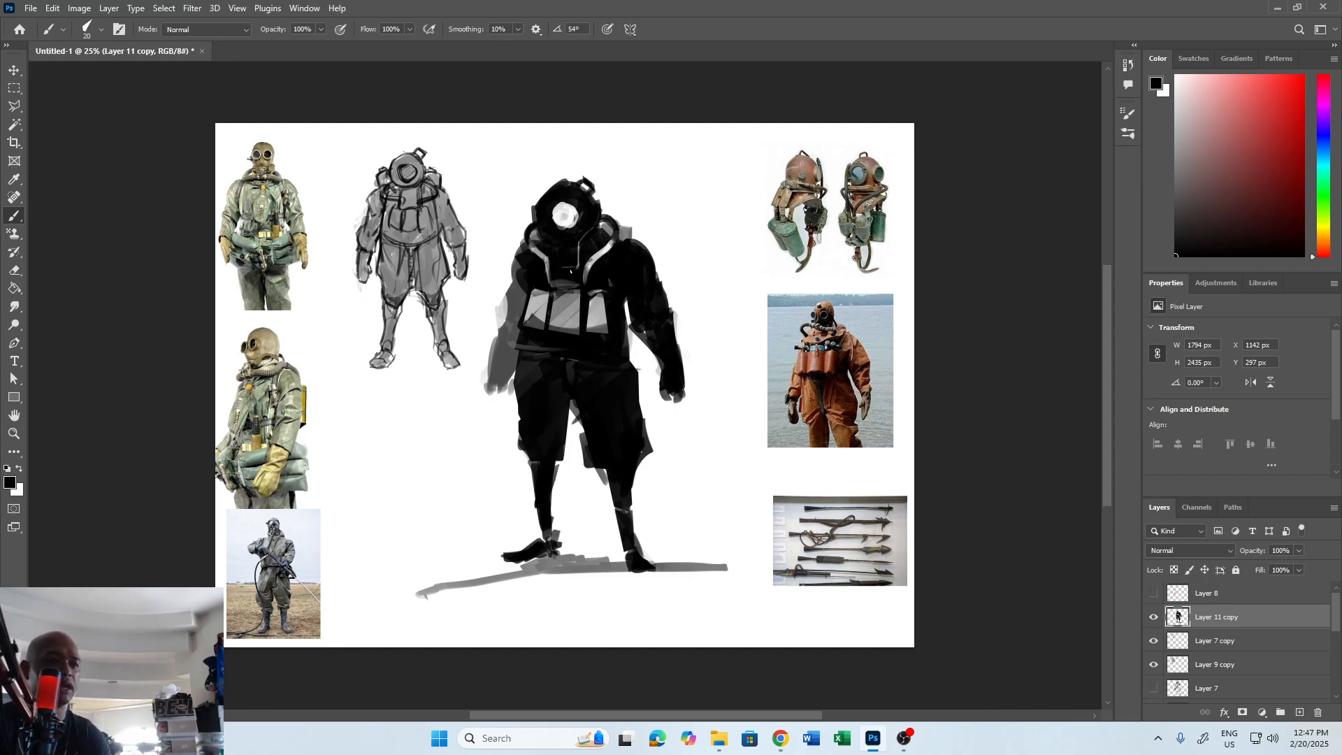
pyautogui.press('x')
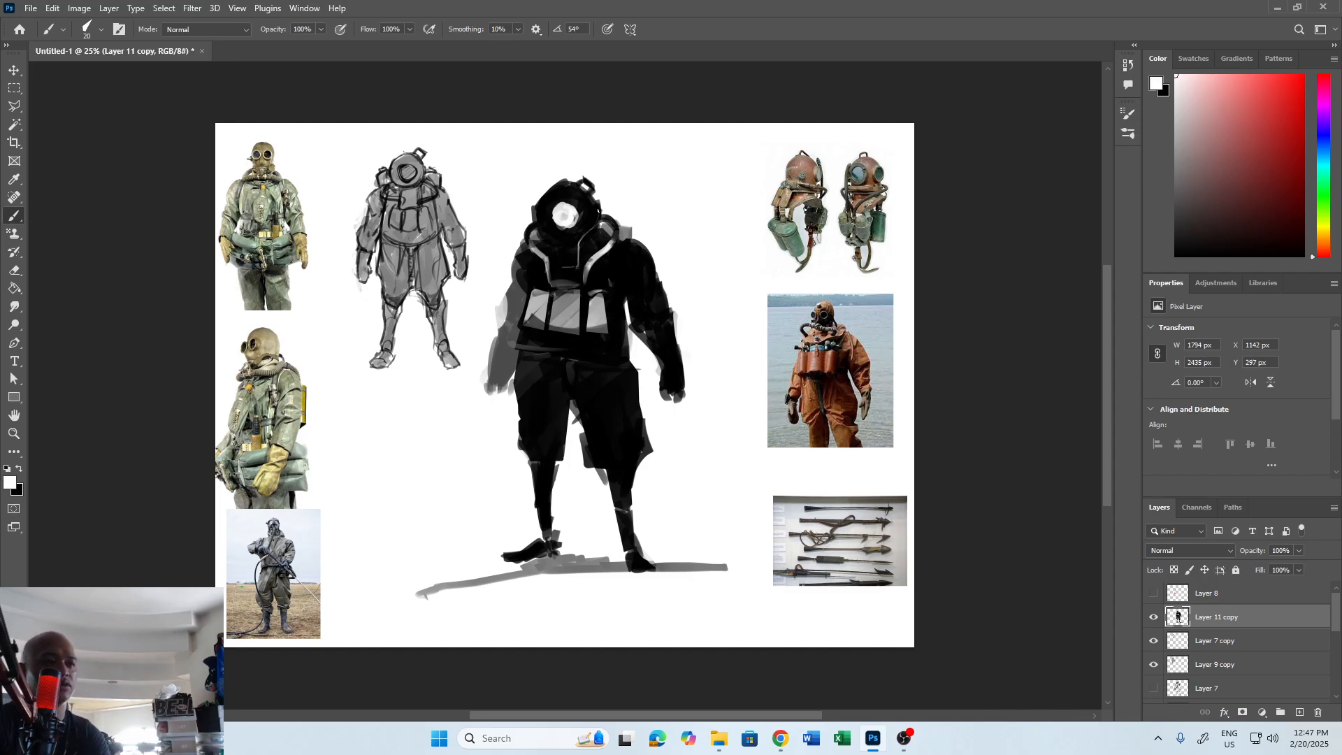
pyautogui.press('x')
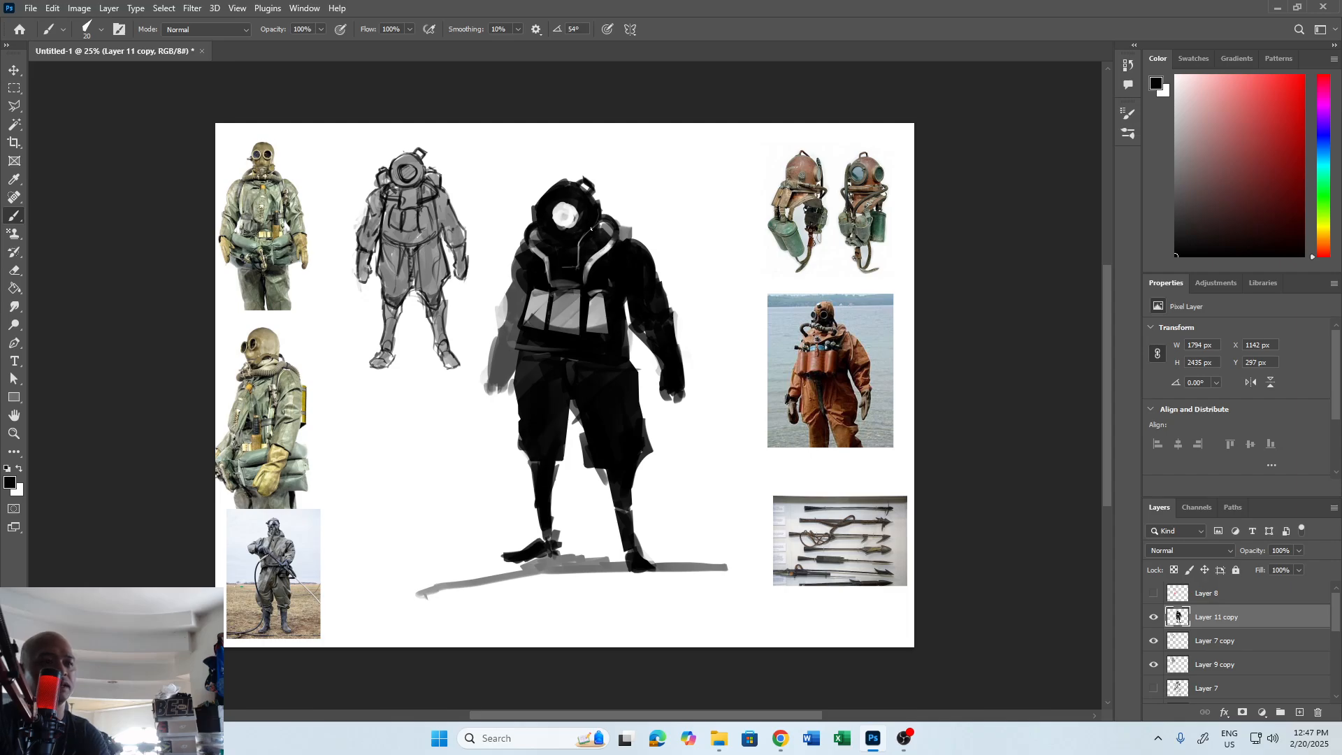
pyautogui.press('x')
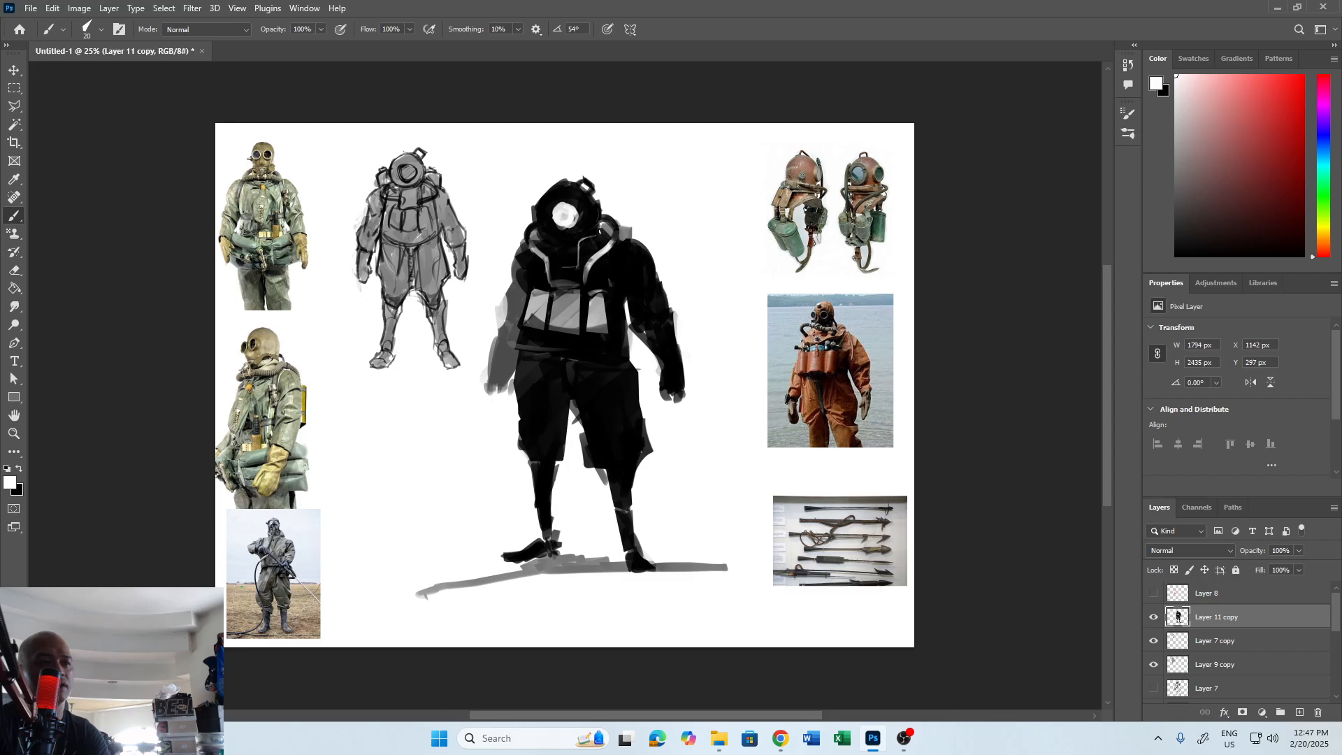
# Draw thin white fold lines across the right-hand forearm and the outer side of the right-hand trouser leg.
pyautogui.press('x')
pyautogui.press('x')
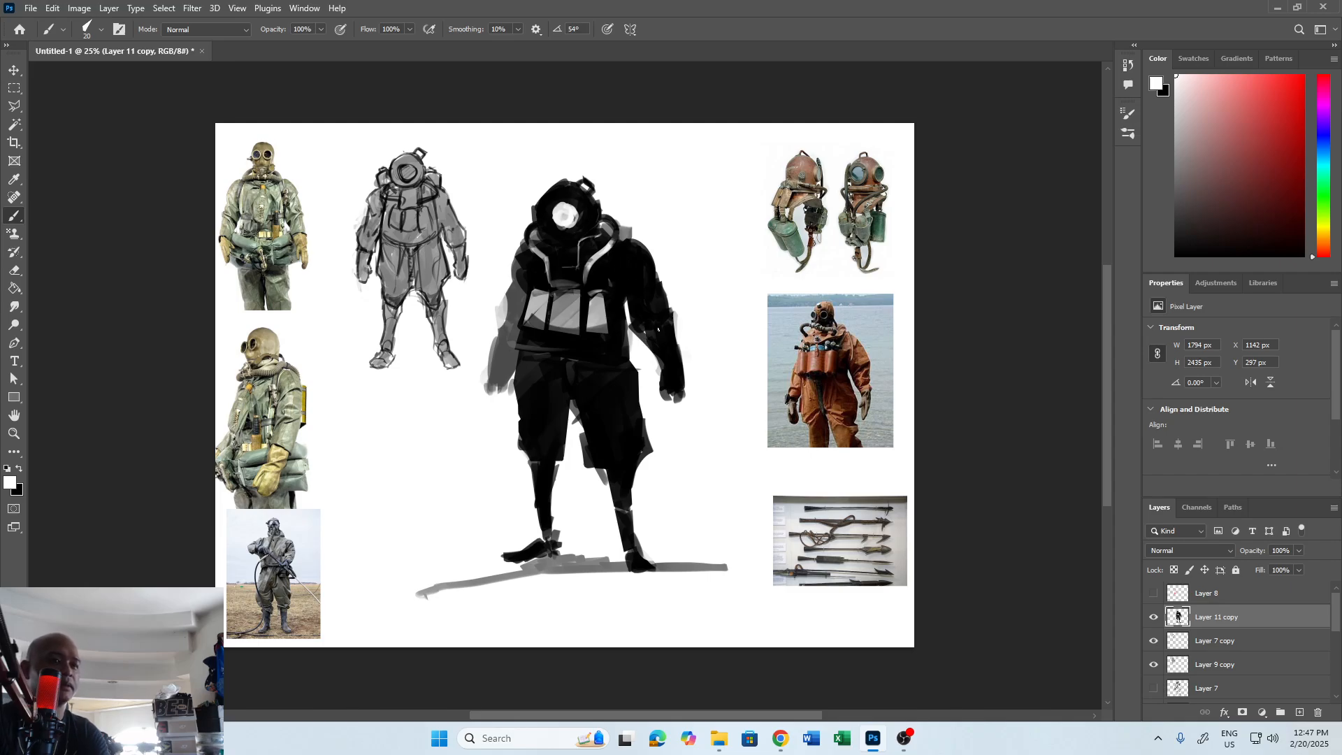
pyautogui.moveTo(673, 315); pyautogui.dragTo(650, 328)
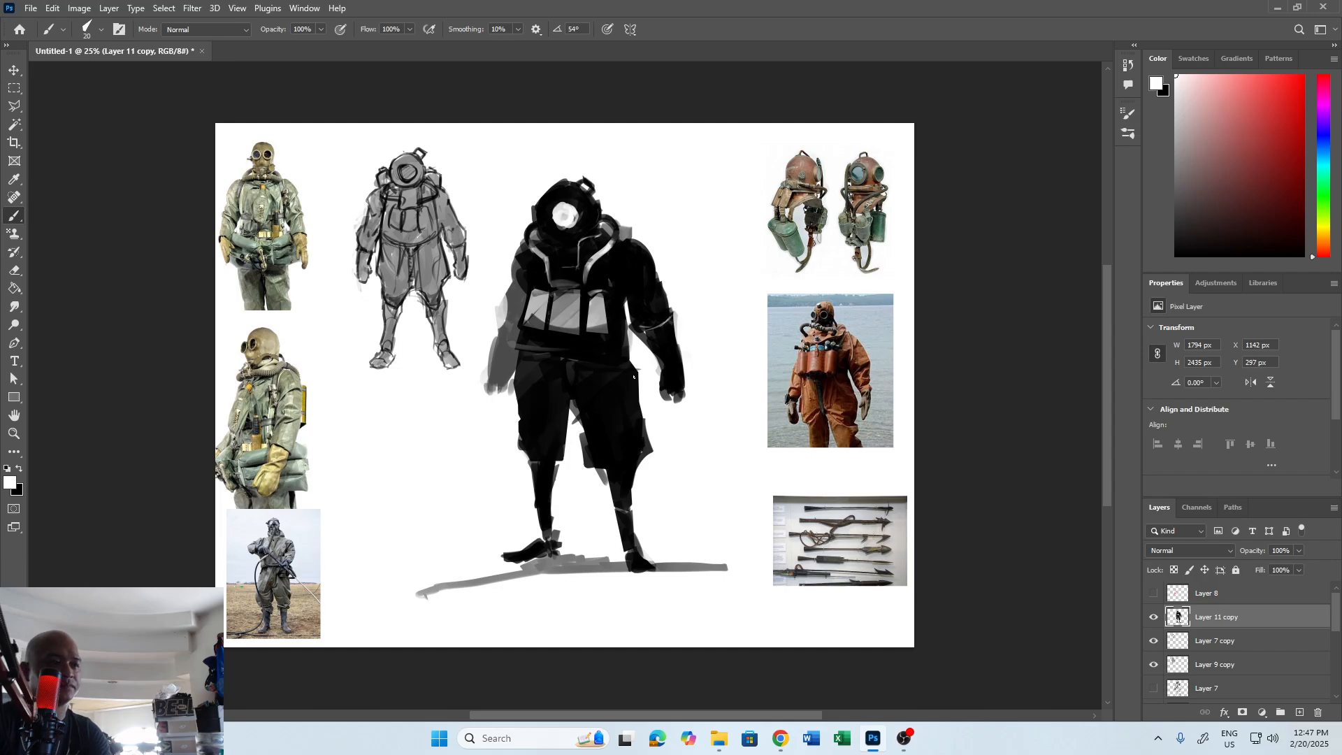
pyautogui.moveTo(643, 429); pyautogui.dragTo(622, 416)
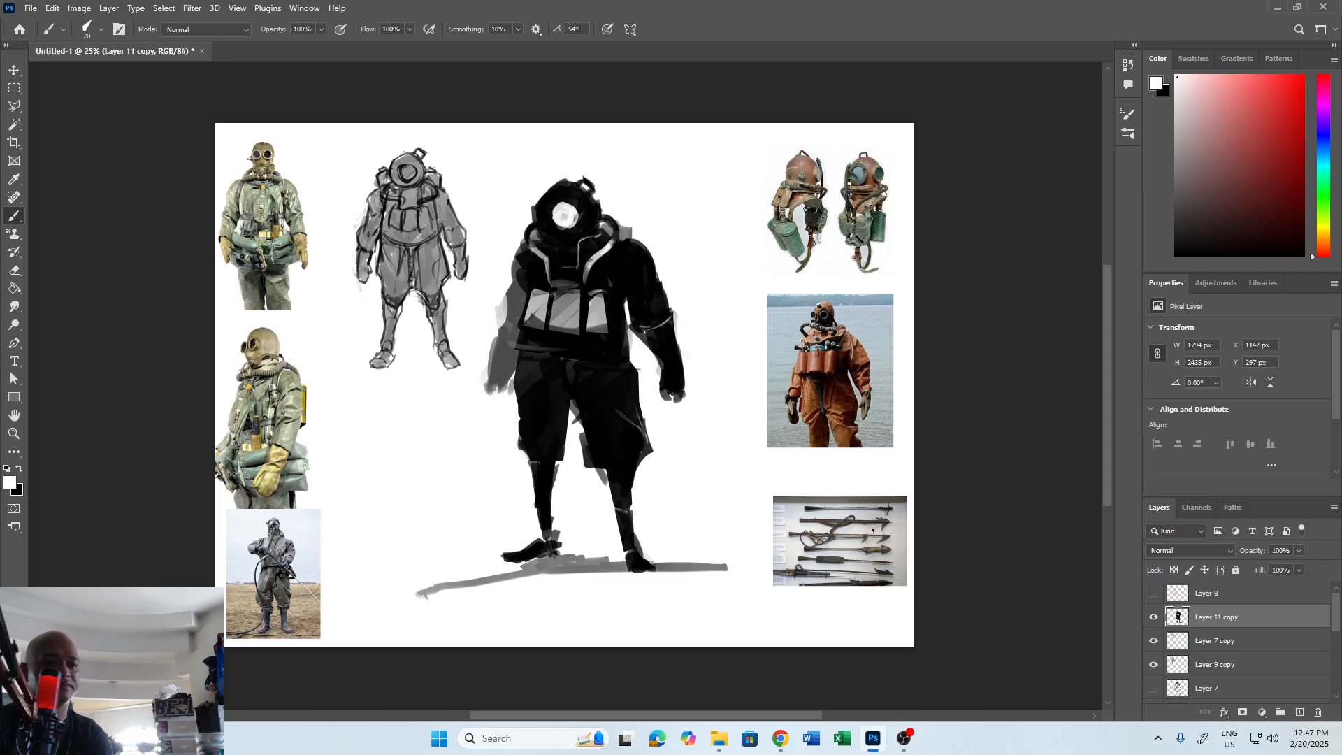
# Add a new layer and fill a thin horizontal strip of about 1801 × 32 px with black below the figure as the harpoon shaft.
pyautogui.click(1299, 712)
pyautogui.press('z')
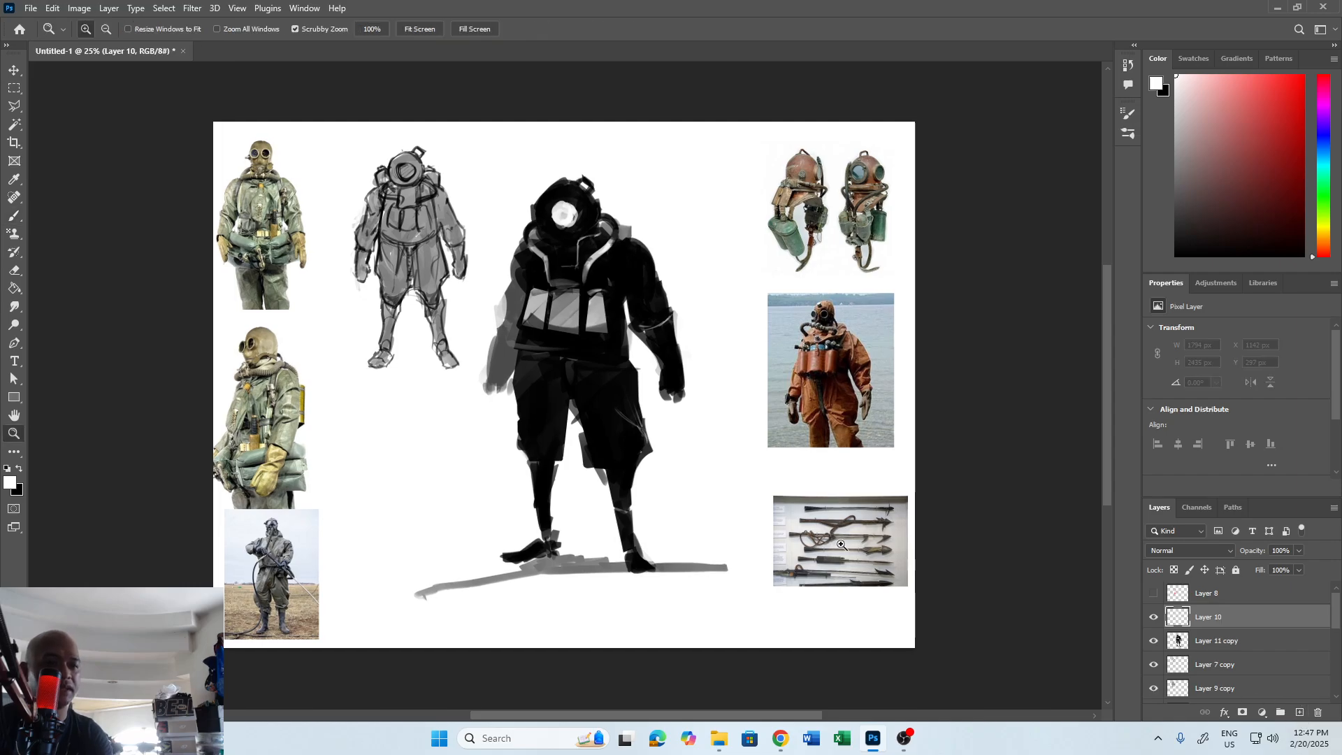
pyautogui.click(841, 544)
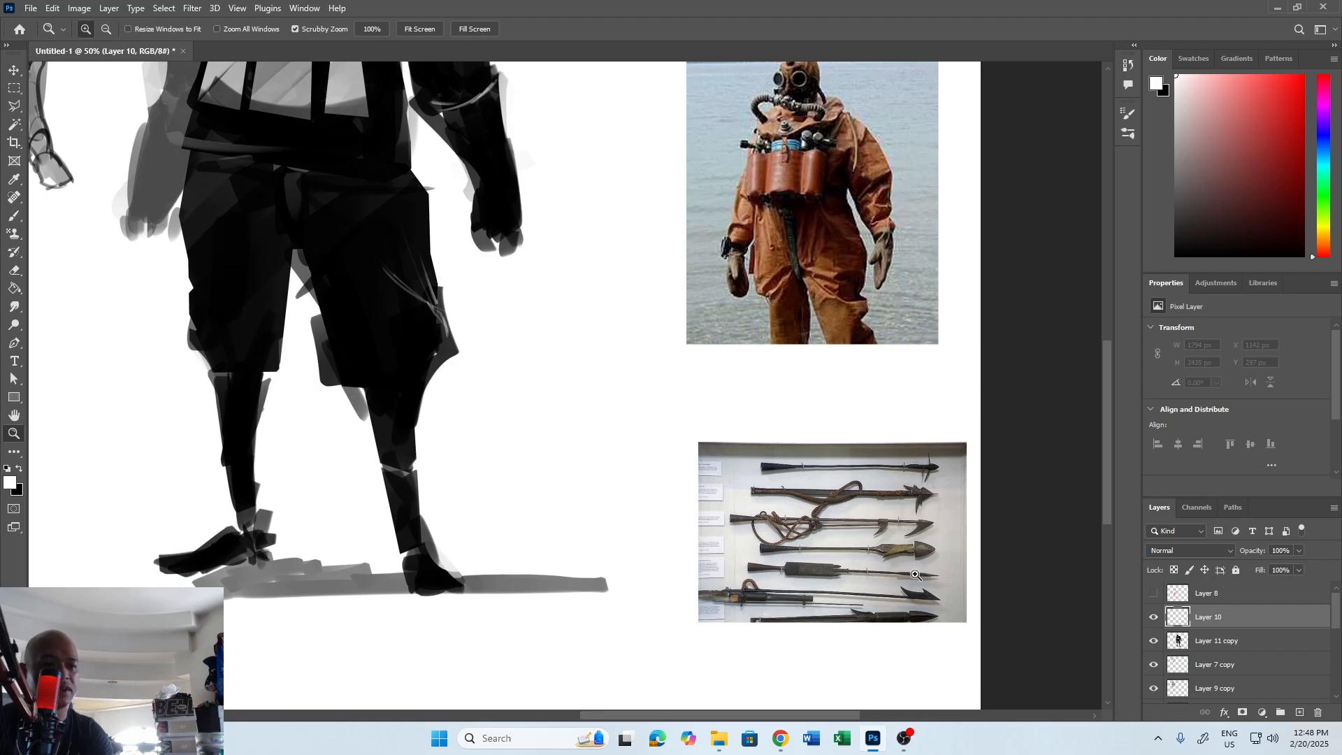
pyautogui.keyDown('alt'); pyautogui.click(599, 514); pyautogui.keyUp('alt')
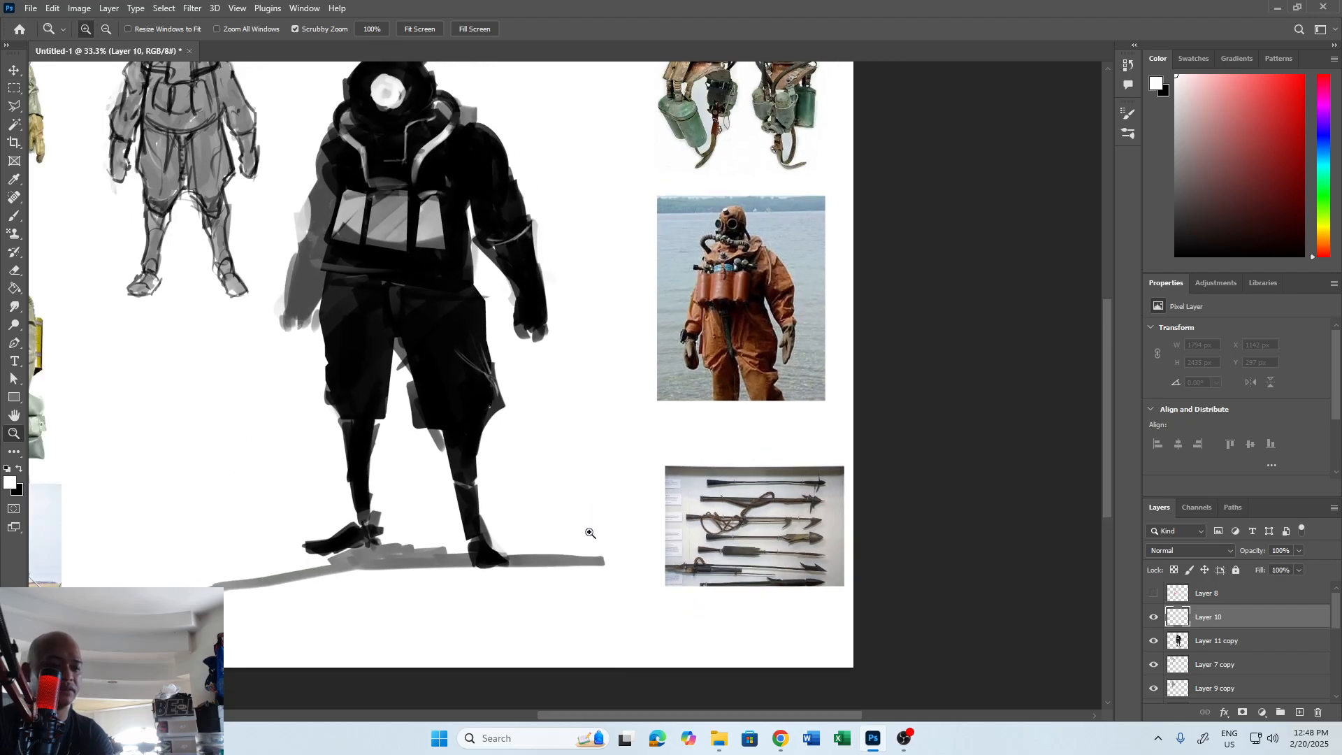
pyautogui.press('m')
pyautogui.moveTo(253, 616); pyautogui.dragTo(665, 622)
pyautogui.press('x')
pyautogui.press('g')
pyautogui.click(590, 625)
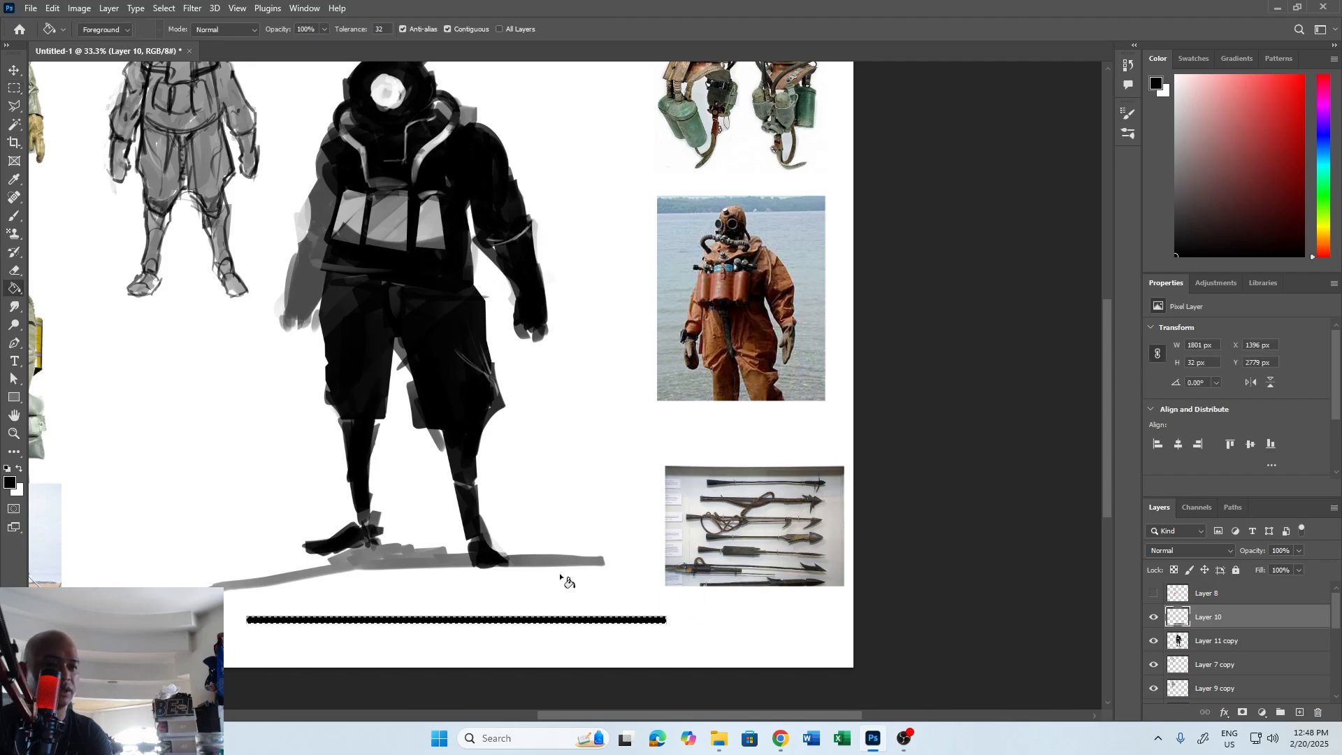
pyautogui.hotkey('ctrl', 'd')
# Fill a thicker block of about 553 × 93 px with black over the shaft as the harpoon gun's body and deselect it.
pyautogui.press('m')
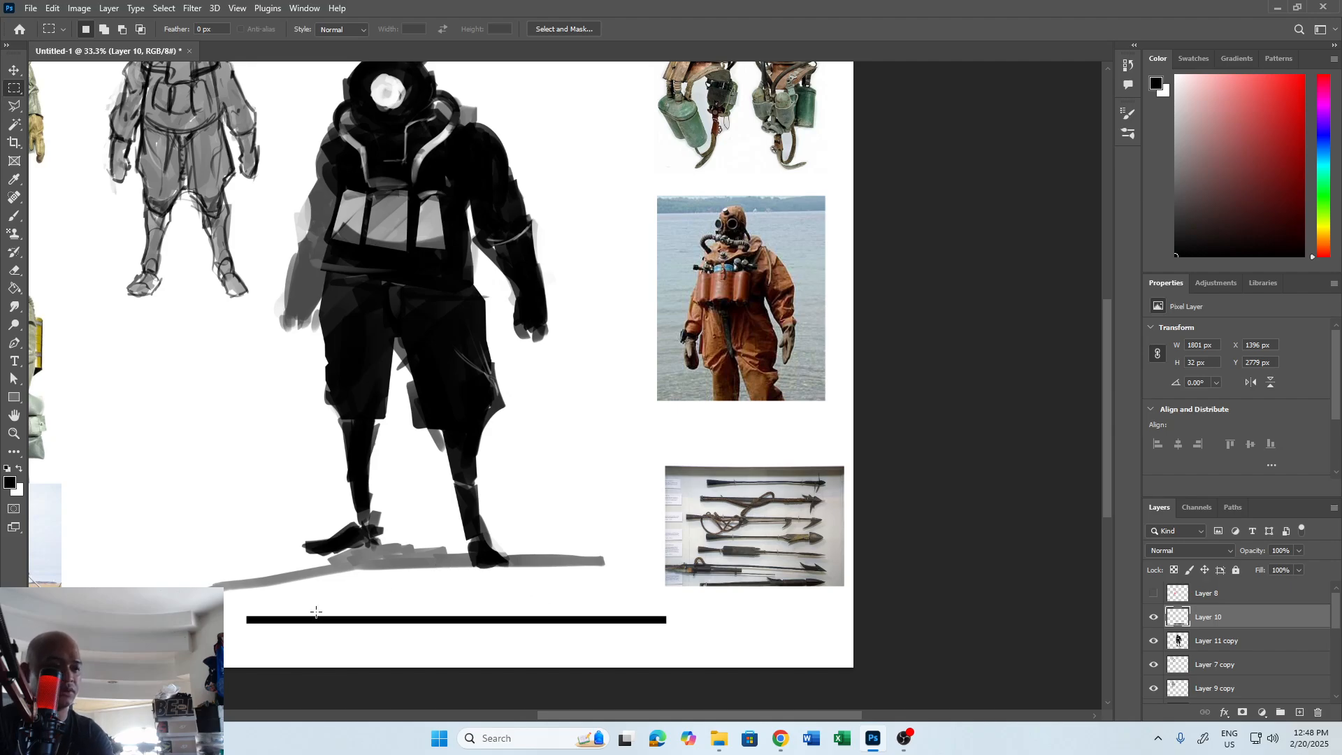
pyautogui.moveTo(315, 615); pyautogui.dragTo(447, 631)
pyautogui.press('g')
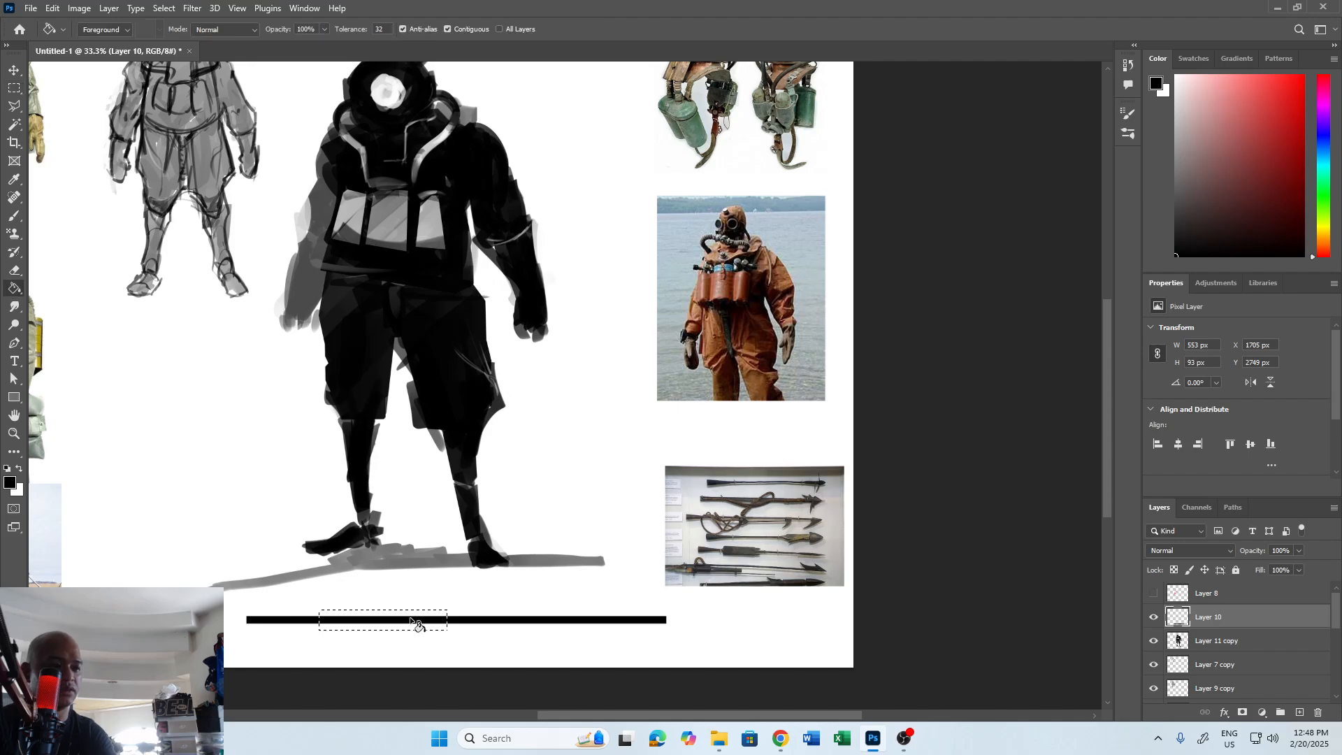
pyautogui.click(428, 627)
pyautogui.click(438, 614)
pyautogui.press('m')
pyautogui.click(458, 593)
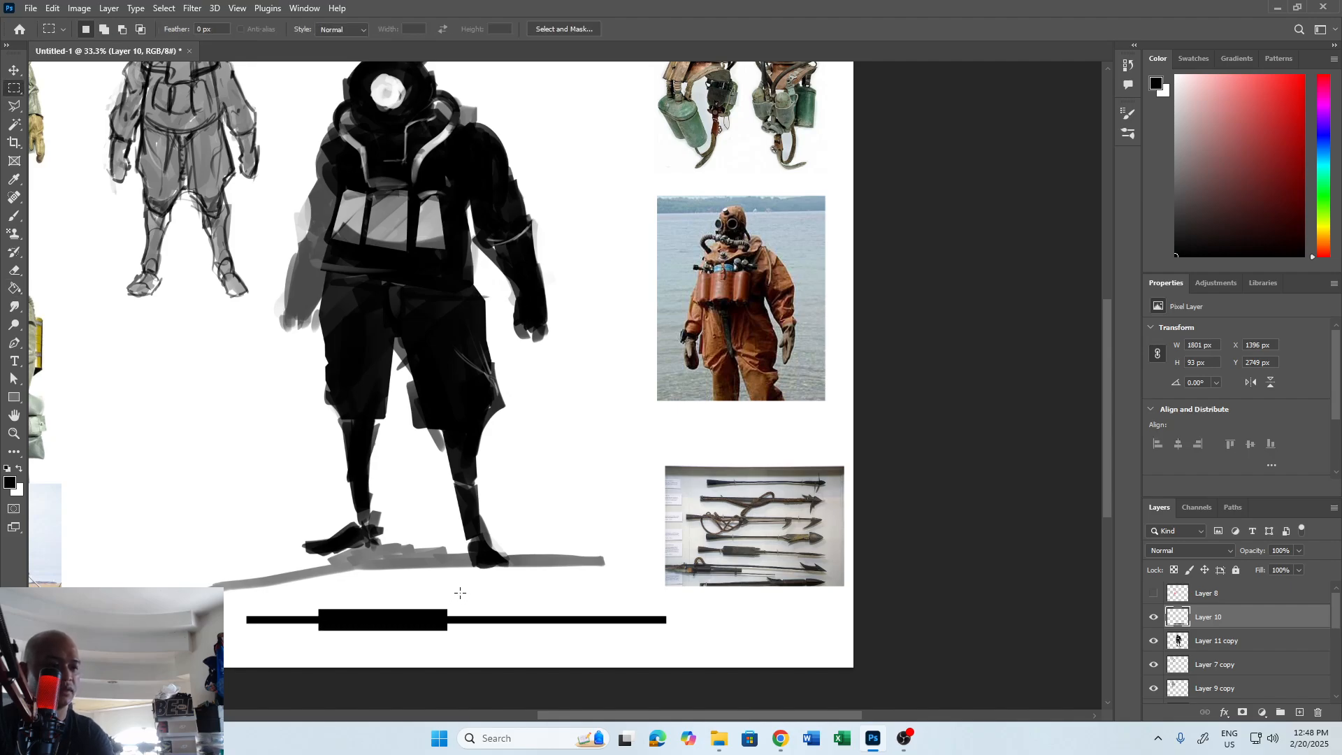
# Paint a ragged front edge on the harpoon gun's body and a flared butt at the shaft's rear end in black.
pyautogui.press('b')
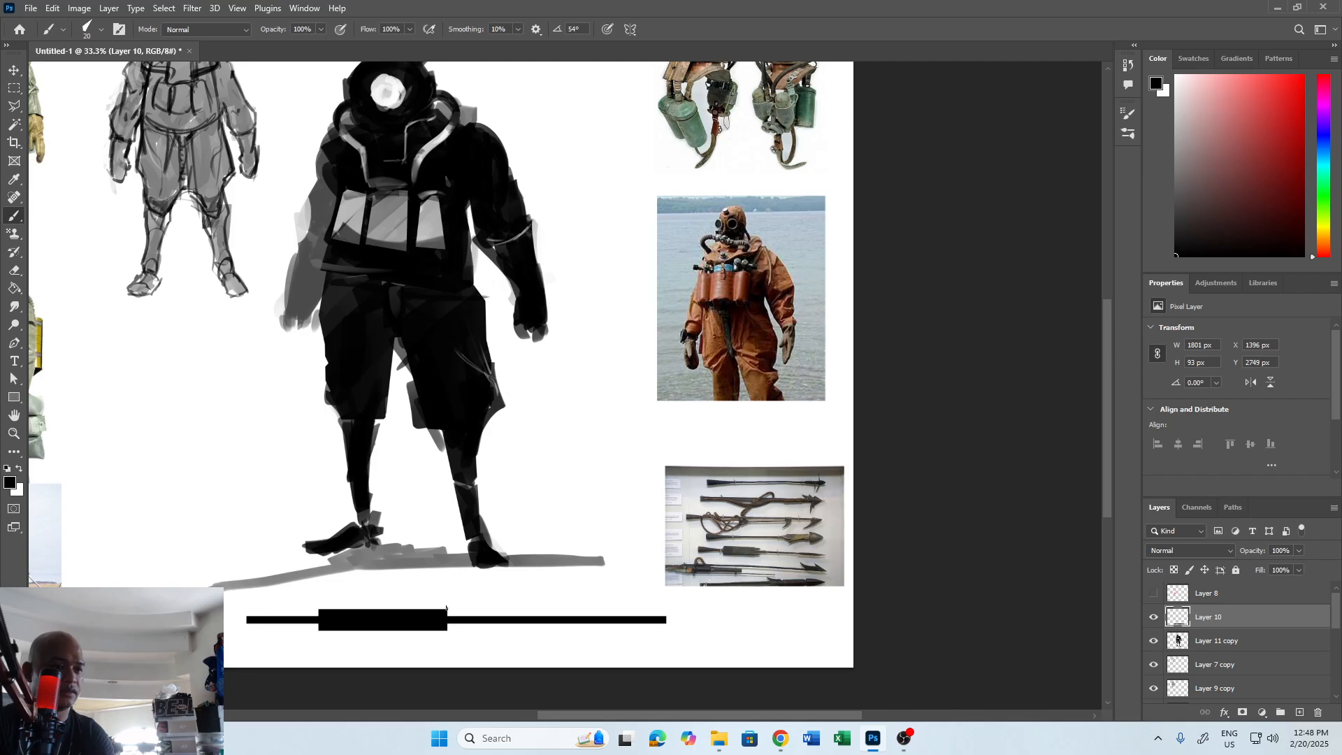
pyautogui.moveTo(447, 612); pyautogui.dragTo(458, 626)
pyautogui.moveTo(274, 617)
pyautogui.mouseDown()
pyautogui.moveTo(251, 612)
pyautogui.moveTo(295, 615)
pyautogui.moveTo(259, 610)
pyautogui.moveTo(266, 625)
pyautogui.moveTo(249, 629)
pyautogui.moveTo(308, 616)
pyautogui.mouseUp()
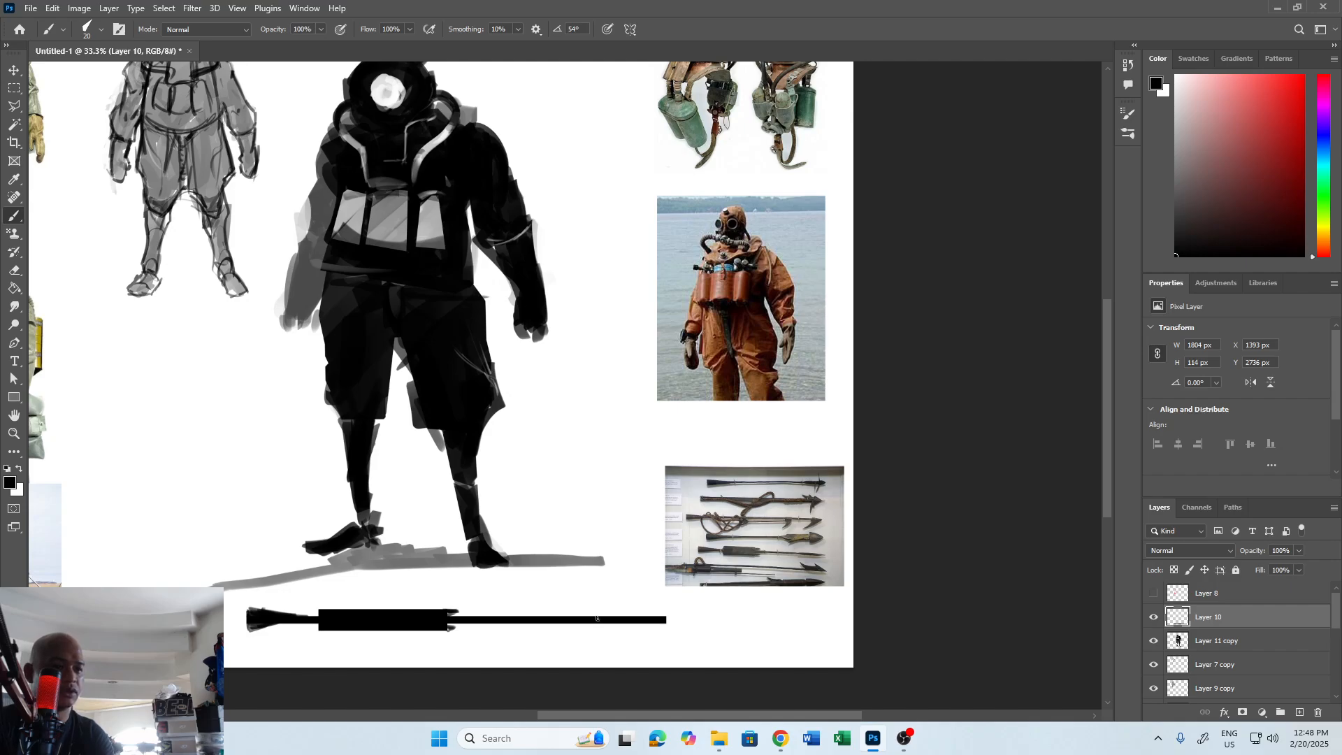
# Shape the shaft's front end into a pointed, leaf-shaped harpoon head by erasing and painting its edges.
pyautogui.press('e')
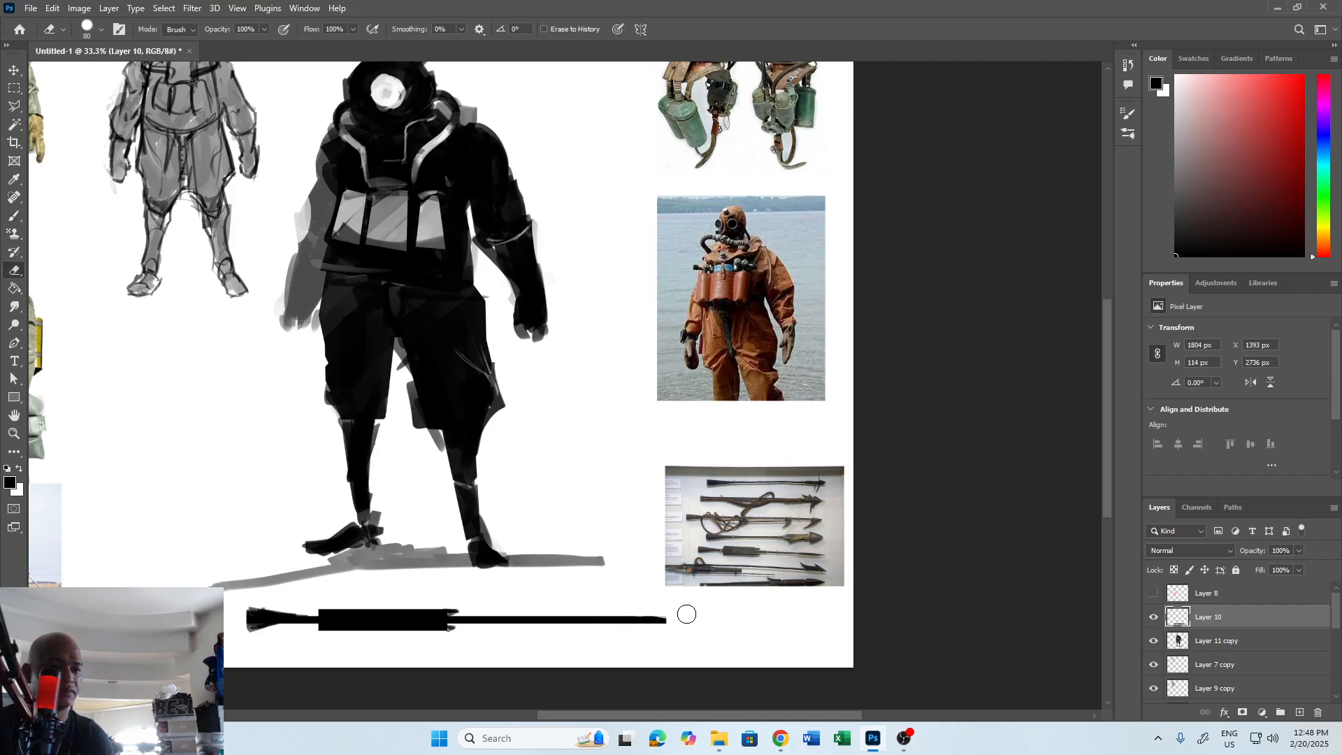
pyautogui.moveTo(688, 614)
pyautogui.mouseDown()
pyautogui.moveTo(614, 634)
pyautogui.moveTo(639, 630)
pyautogui.mouseUp()
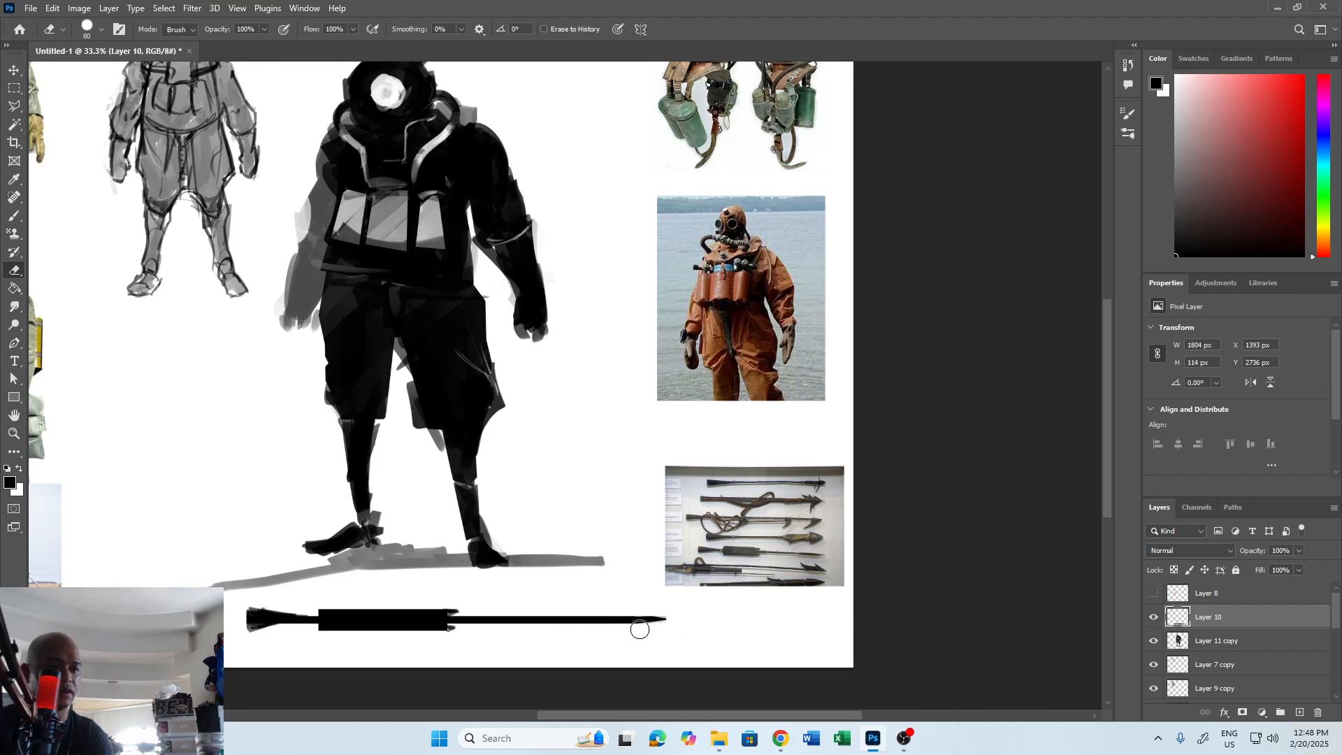
pyautogui.press('b')
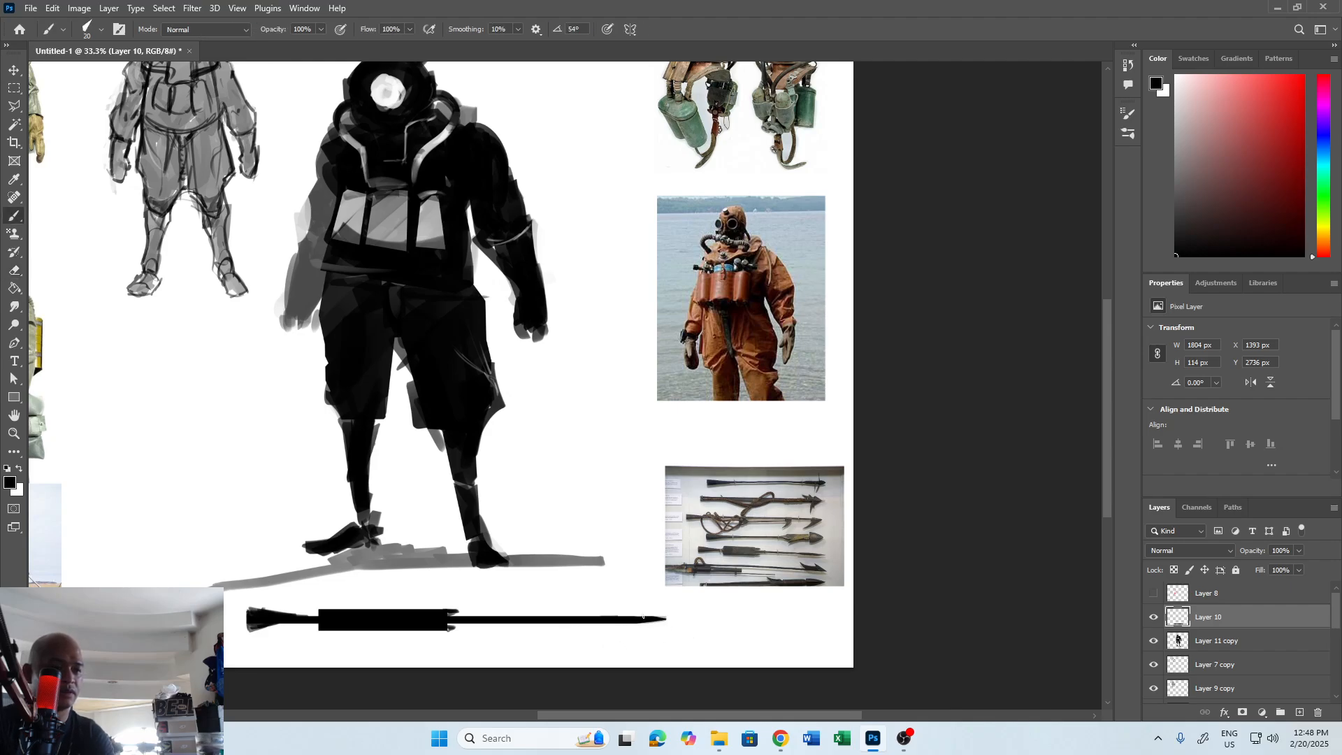
pyautogui.moveTo(606, 620)
pyautogui.mouseDown()
pyautogui.moveTo(657, 616)
pyautogui.moveTo(608, 622)
pyautogui.moveTo(684, 609)
pyautogui.mouseUp()
pyautogui.press('e')
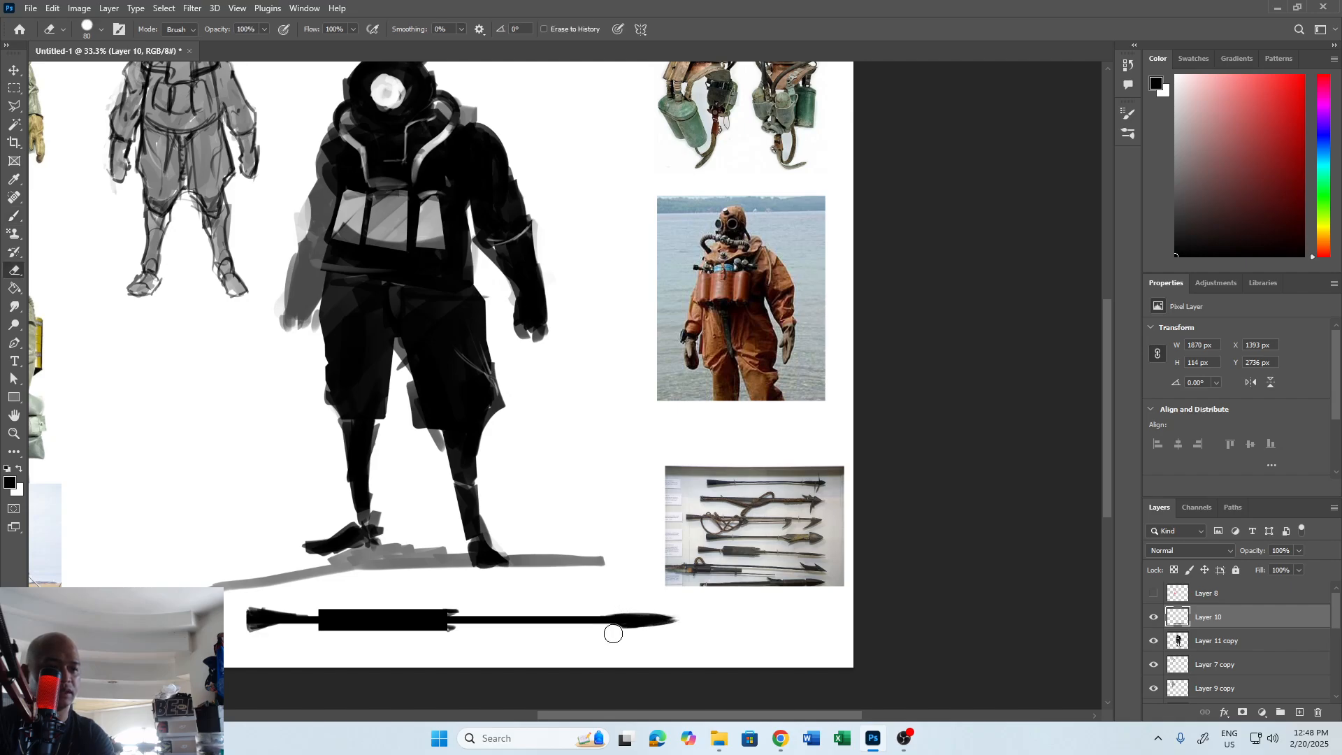
pyautogui.moveTo(614, 634); pyautogui.dragTo(694, 620)
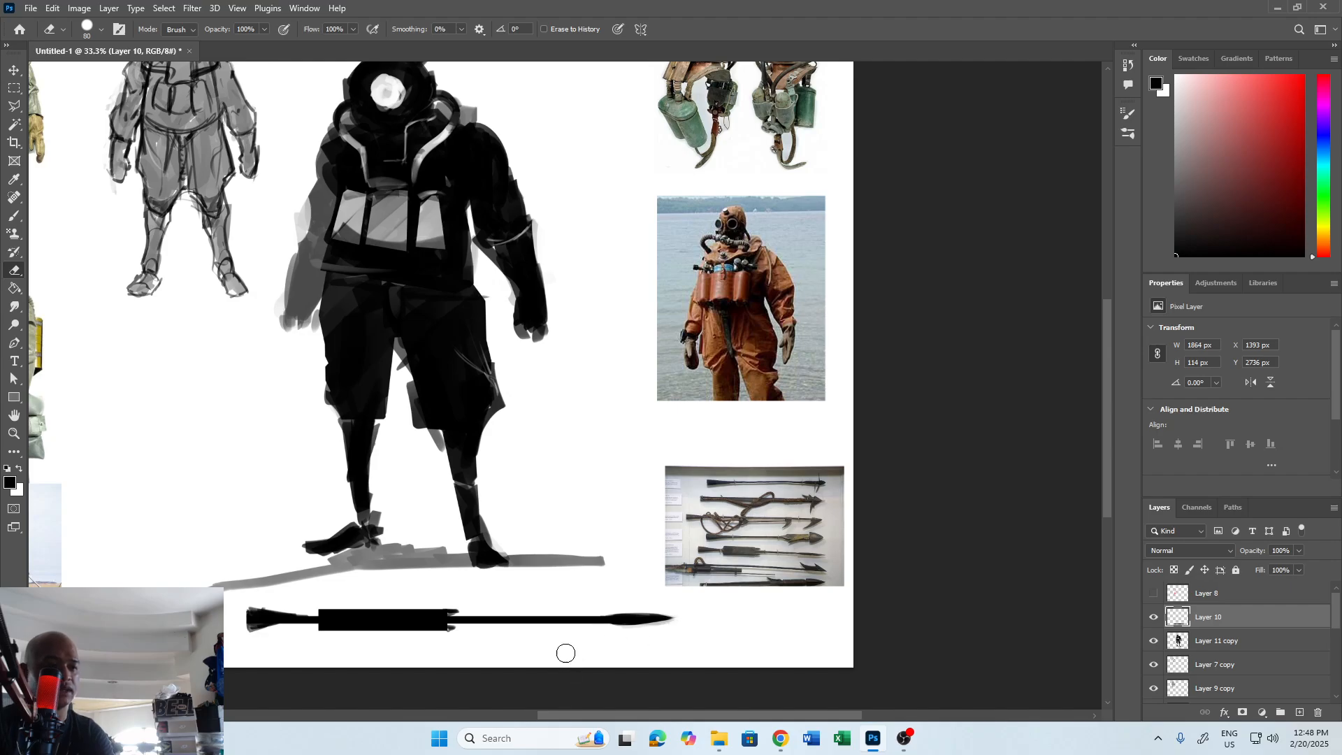
# Rotate the harpoon gun by -90° so its tip points up and place it upright to the right of the figure.
pyautogui.press('v')
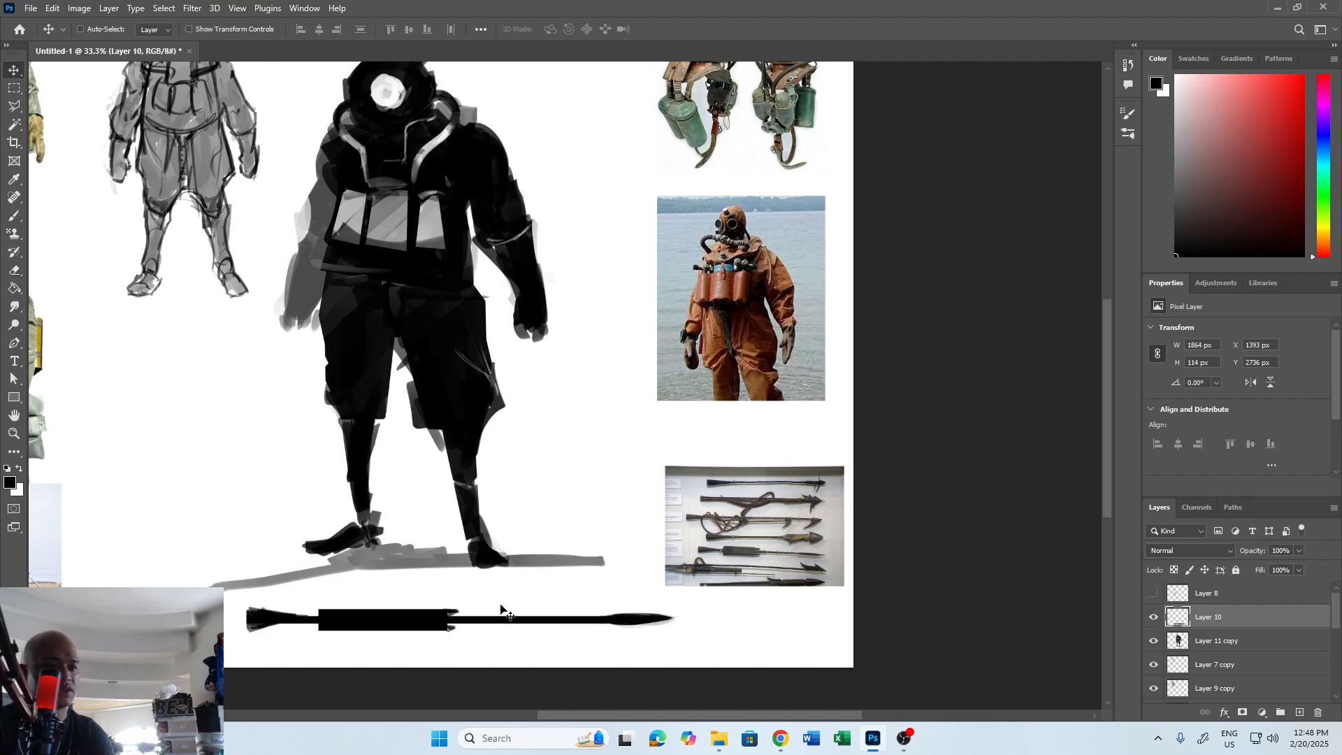
pyautogui.moveTo(522, 623); pyautogui.dragTo(482, 634)
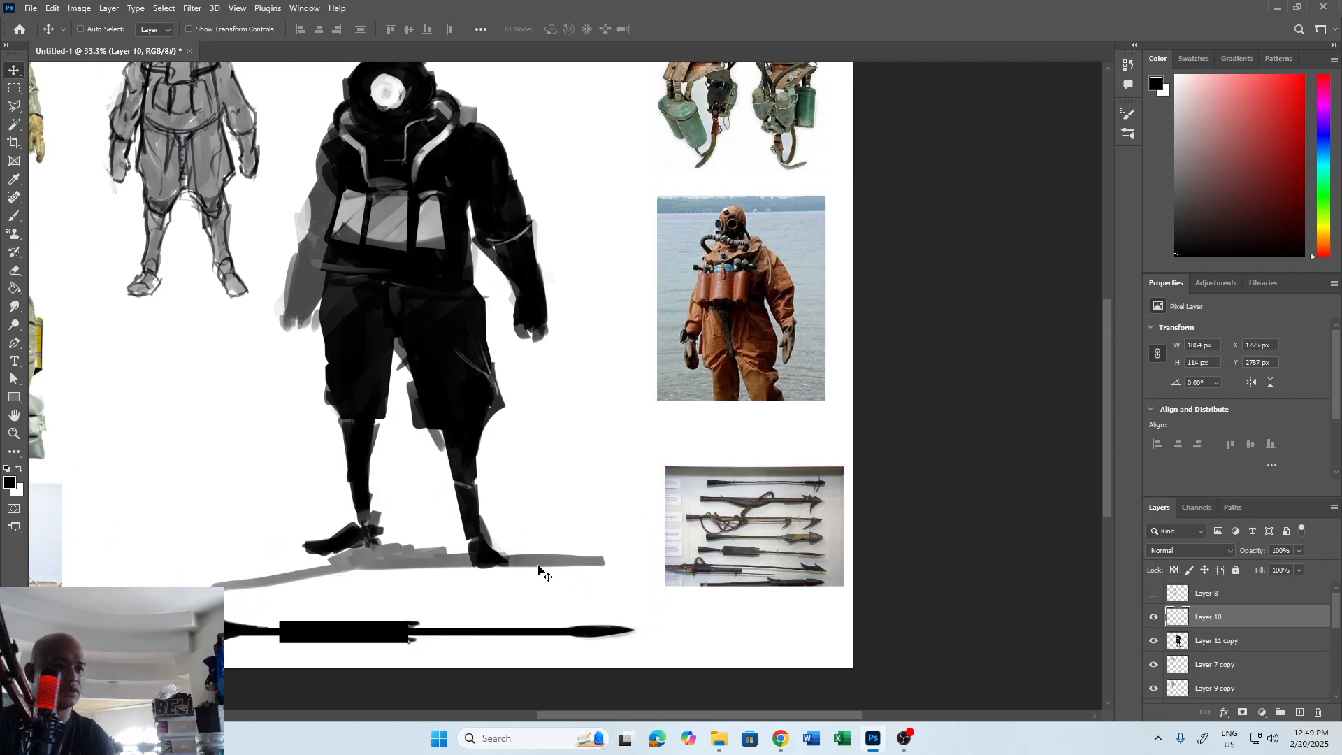
pyautogui.hotkey('ctrl', '-')
pyautogui.hotkey('ctrl', 't')
pyautogui.moveTo(546, 475); pyautogui.dragTo(364, 490)
pyautogui.moveTo(438, 537); pyautogui.dragTo(562, 320)
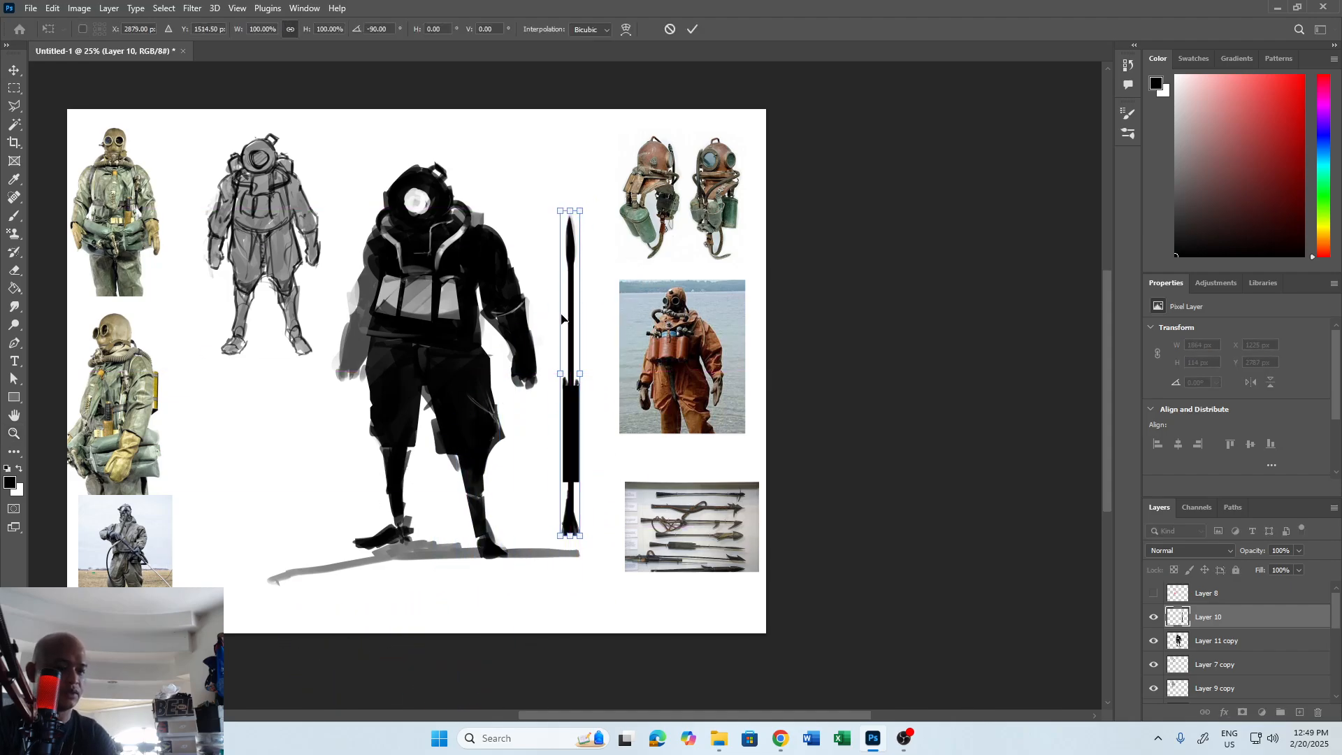
pyautogui.press('Return')
# Paint a curved black sling with a 30 px brush from the harpoon gun's butt to the front of its body.
pyautogui.press('b')
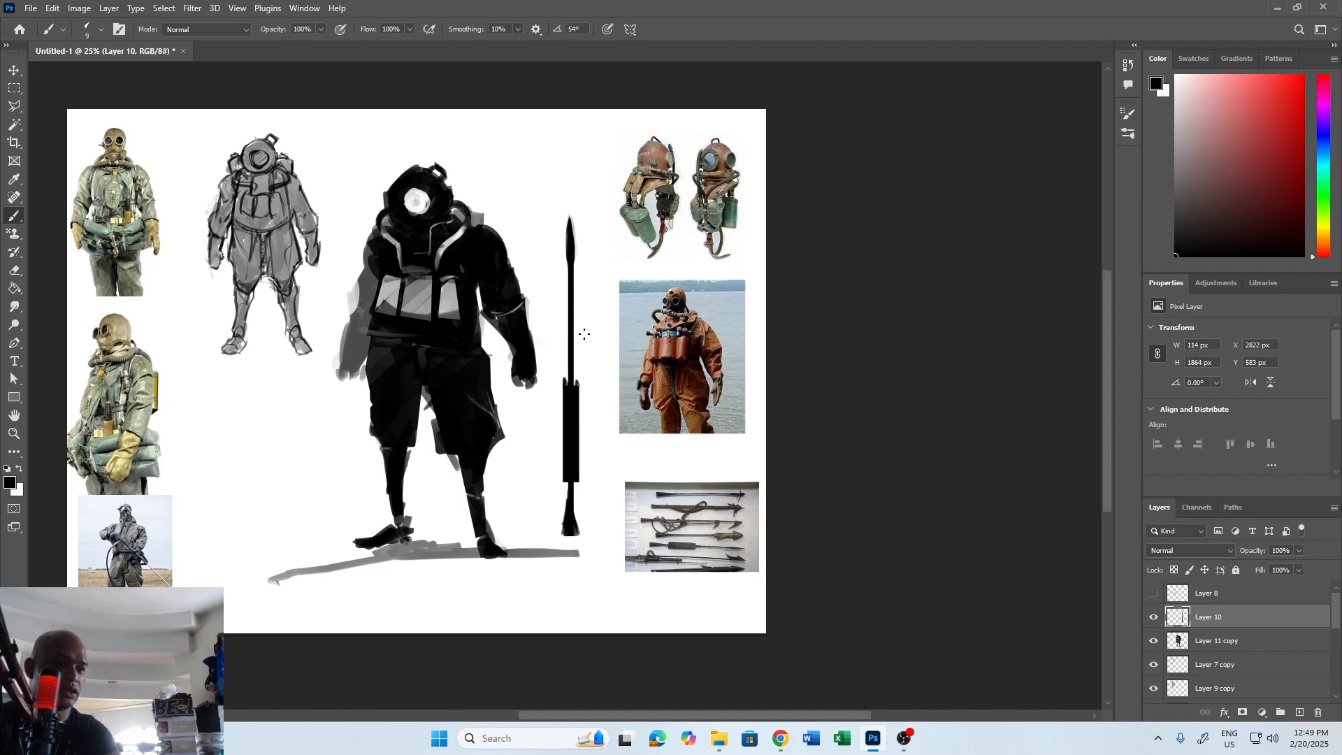
pyautogui.press(']')
pyautogui.press(']')
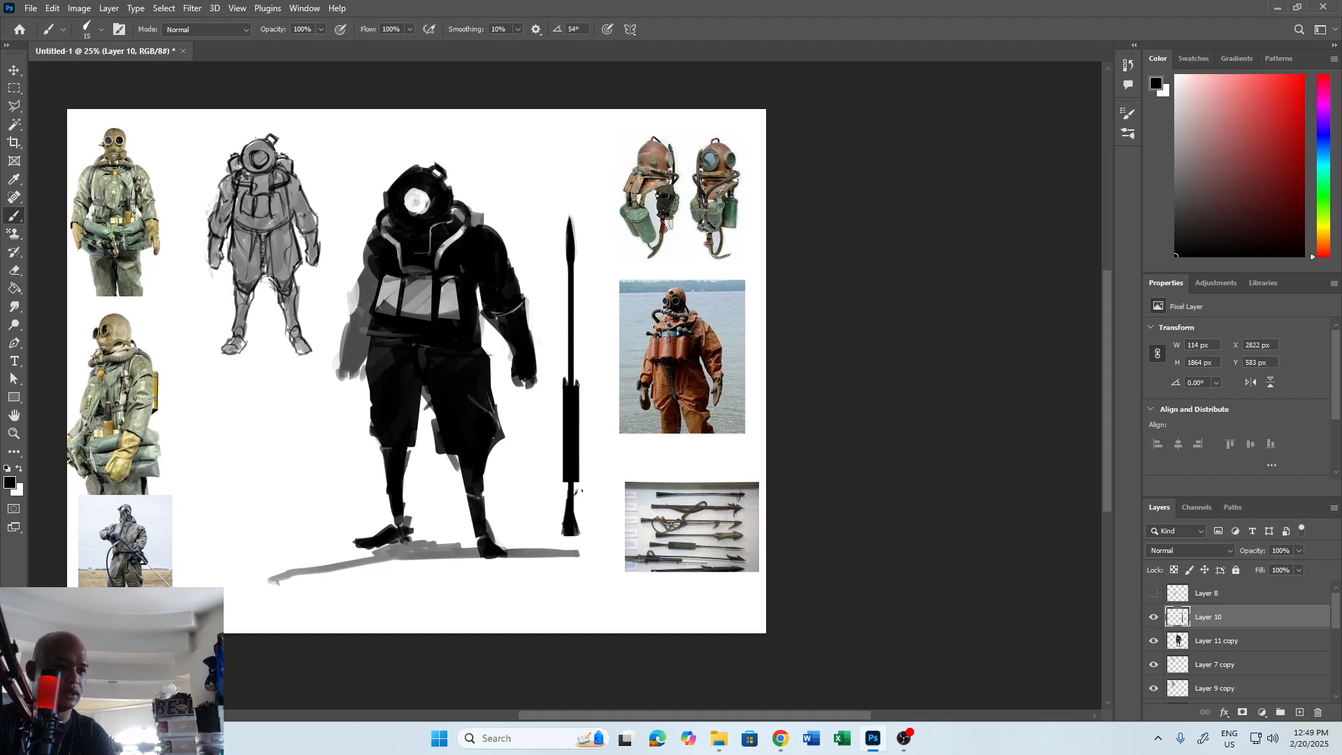
pyautogui.moveTo(576, 495)
pyautogui.mouseDown()
pyautogui.moveTo(604, 435)
pyautogui.moveTo(580, 392)
pyautogui.moveTo(589, 476)
pyautogui.mouseUp()
pyautogui.hotkey('ctrl', 'z')
pyautogui.press(']')
pyautogui.moveTo(574, 494); pyautogui.dragTo(603, 457)
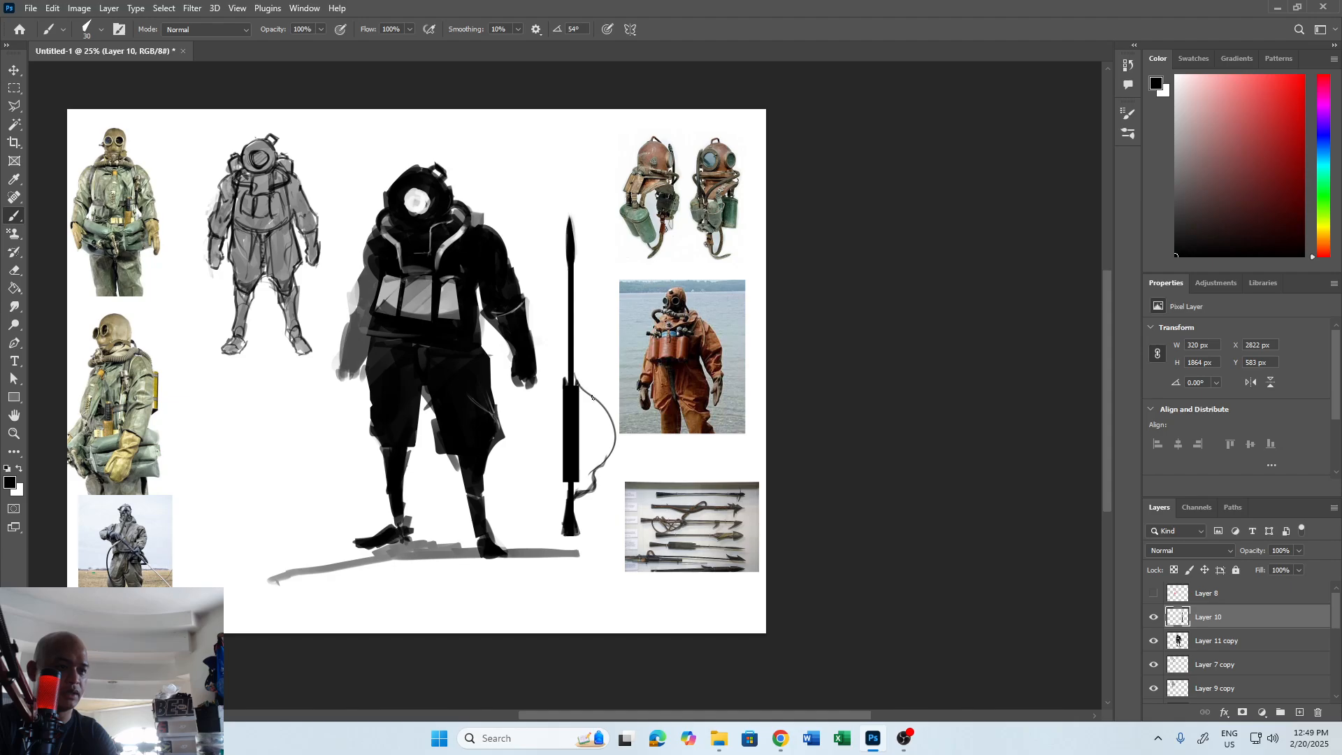
pyautogui.moveTo(592, 398)
pyautogui.mouseDown()
pyautogui.moveTo(614, 436)
pyautogui.moveTo(585, 493)
pyautogui.mouseUp()
pyautogui.moveTo(576, 387); pyautogui.dragTo(573, 363)
# Move the harpoon gun slightly closer to the figure and a little lower, to about X 2774, Y 615 px.
pyautogui.press('x')
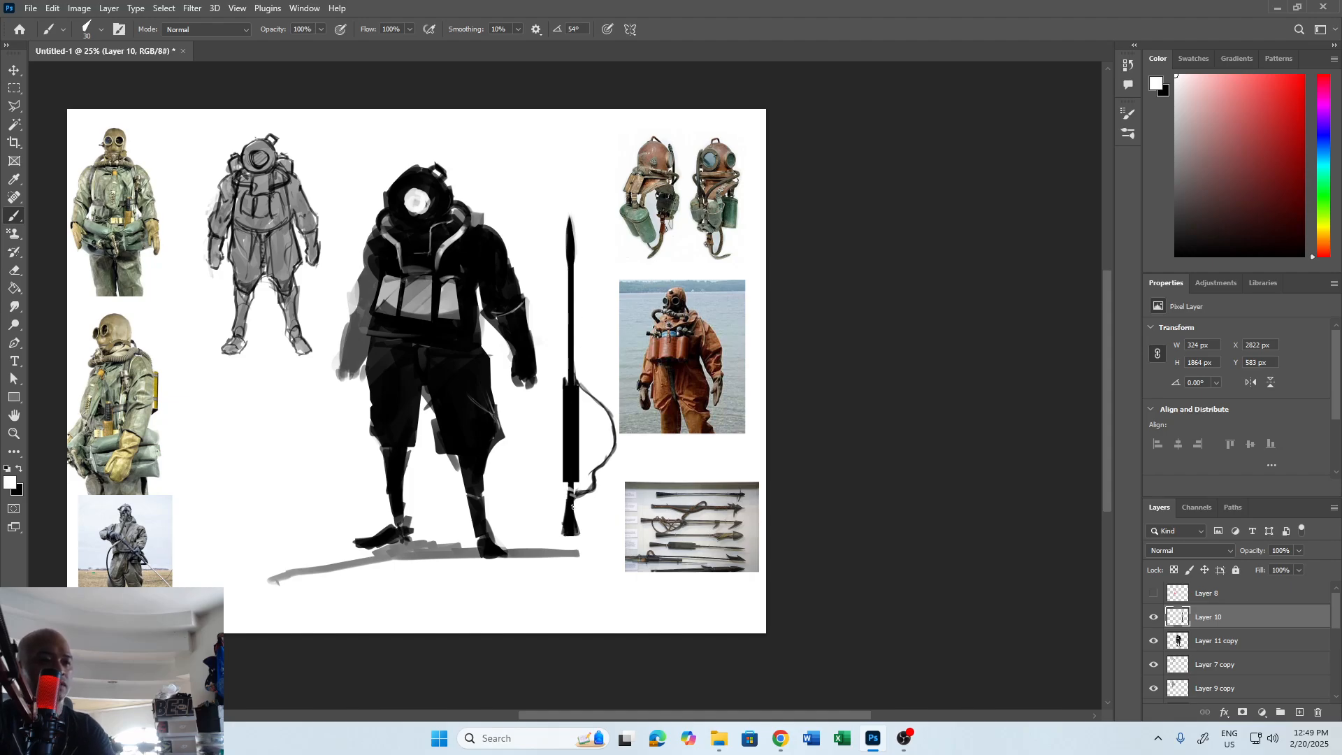
pyautogui.press('x')
pyautogui.press('v')
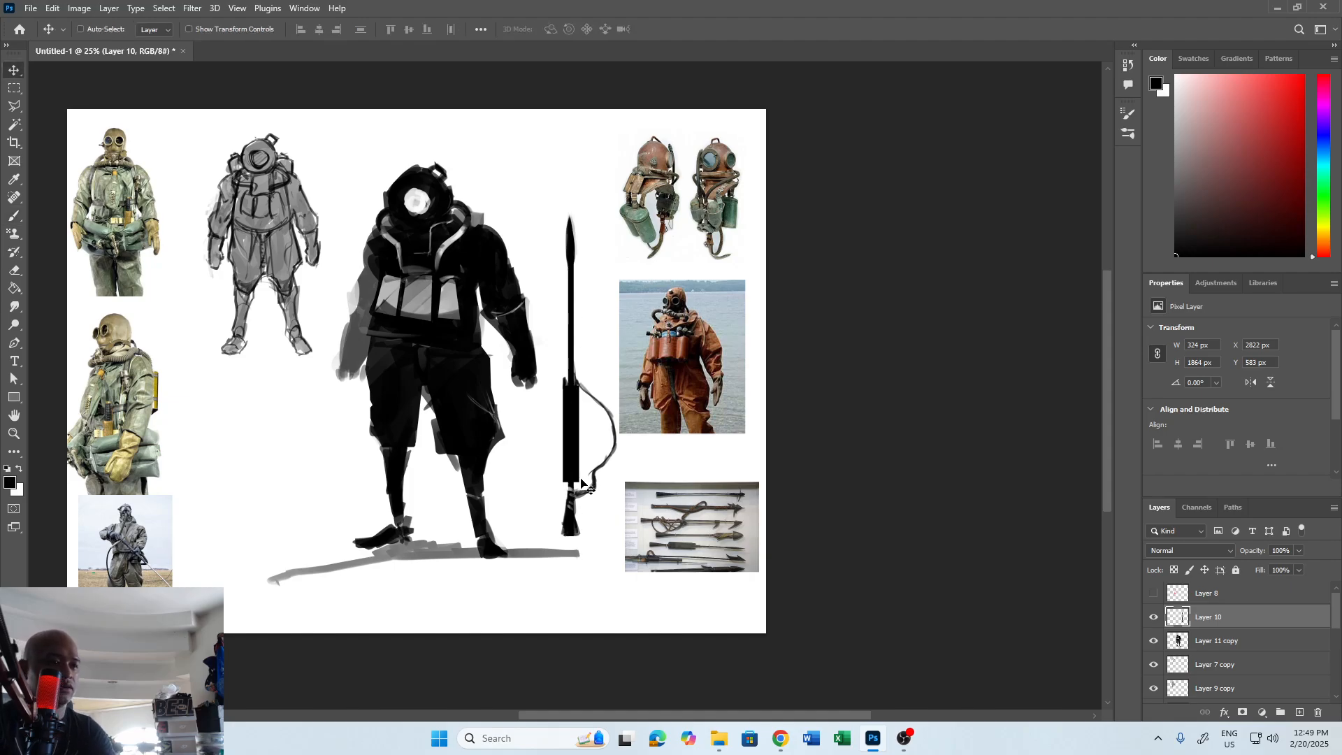
pyautogui.moveTo(584, 481); pyautogui.dragTo(577, 454)
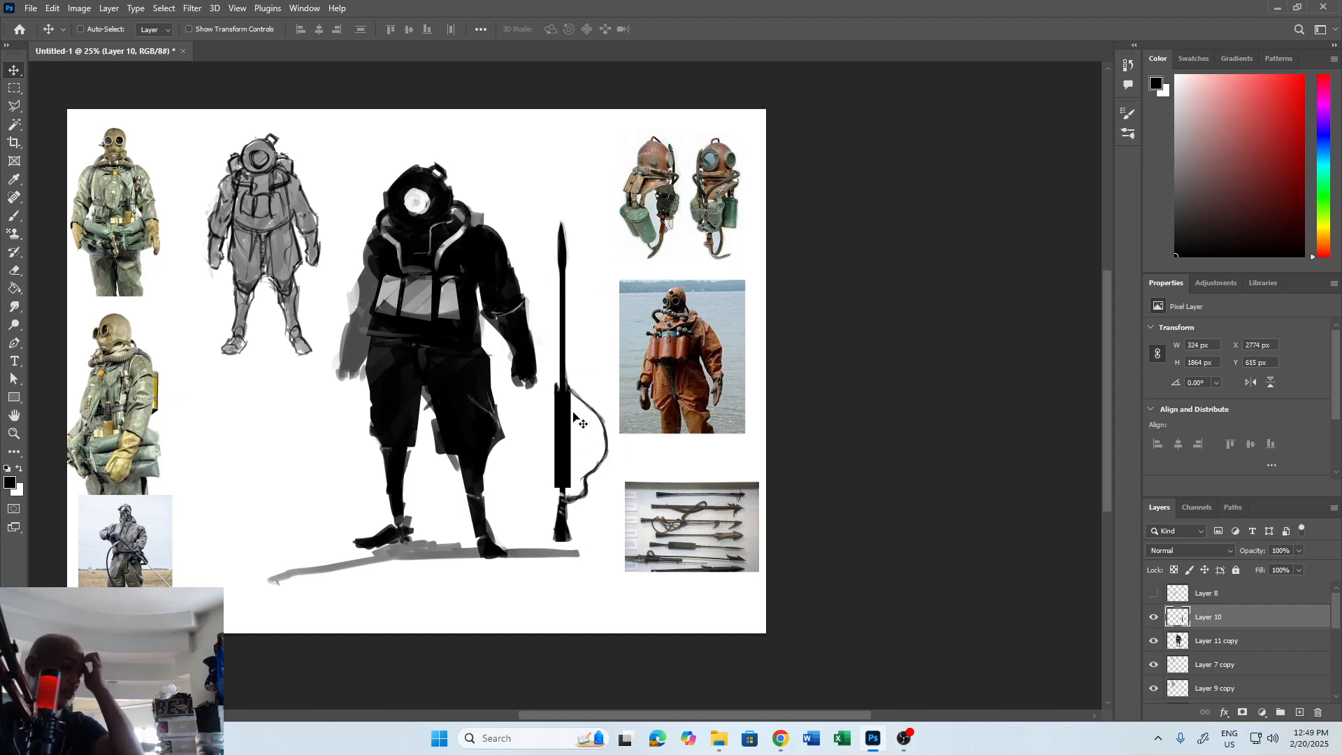